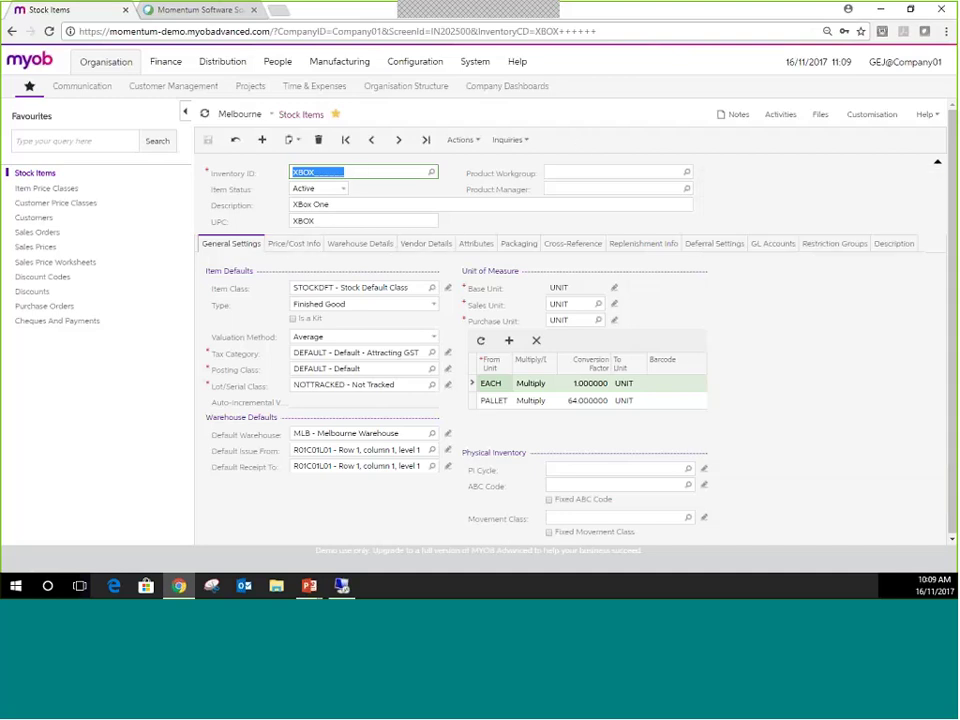
- Check the default price in the XBOX stock item's price and cost information
left_click(273, 243)
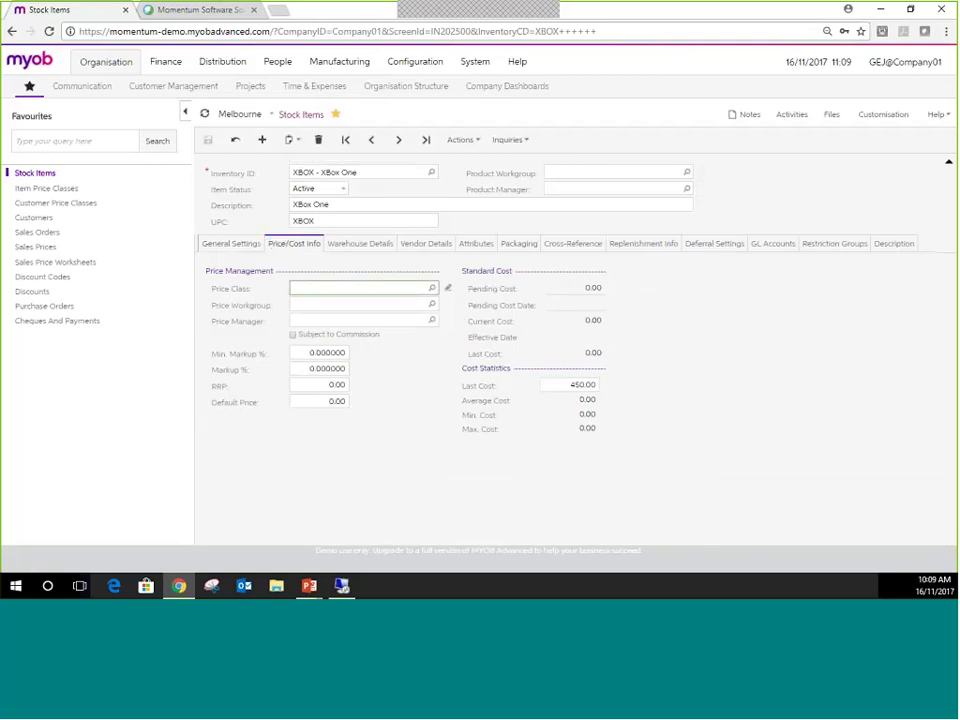
left_click(300, 402)
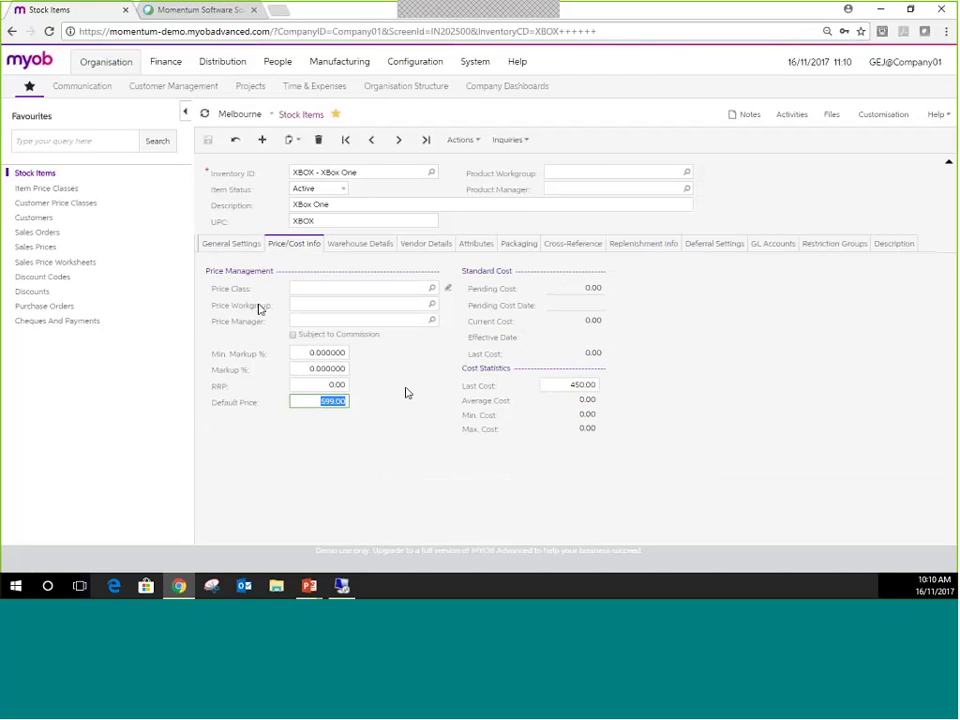
- Open the Euro Hair Fashion sales order dated 16/11/2017 to check the unit price on its line
left_click(37, 233)
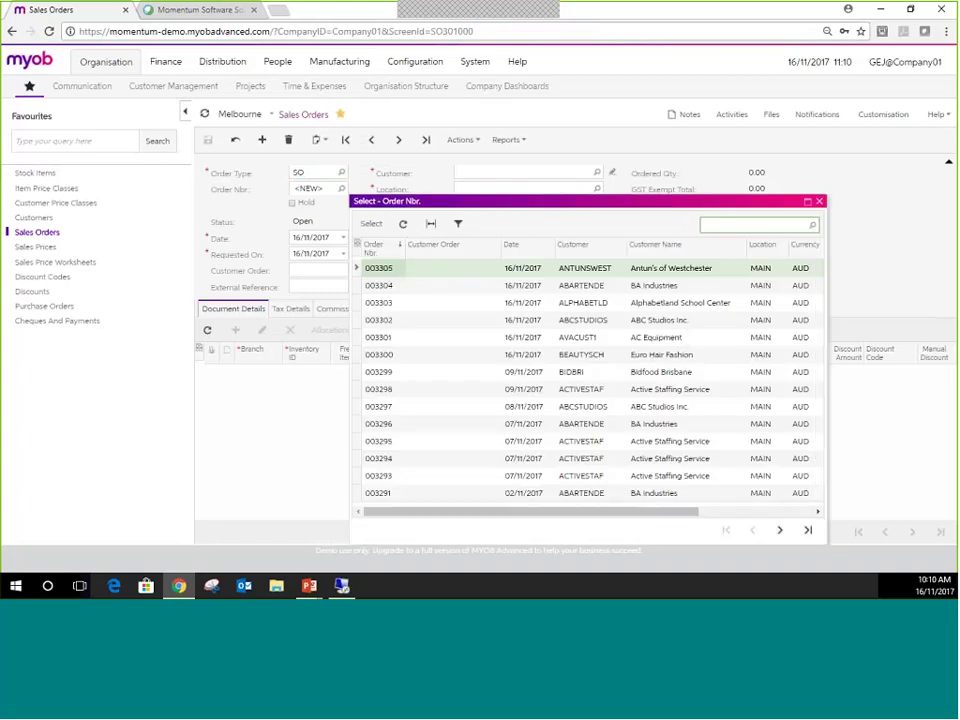
left_click(381, 354)
double_click(381, 354)
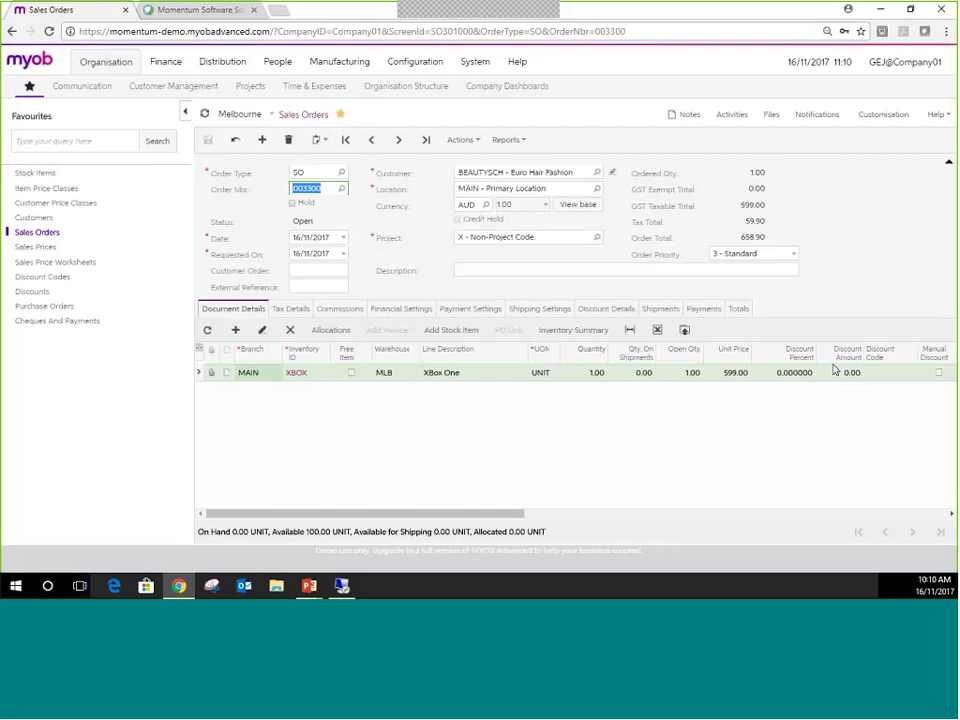
- Filter the sales prices by the Base price type and the inventory item XBOX
left_click(33, 247)
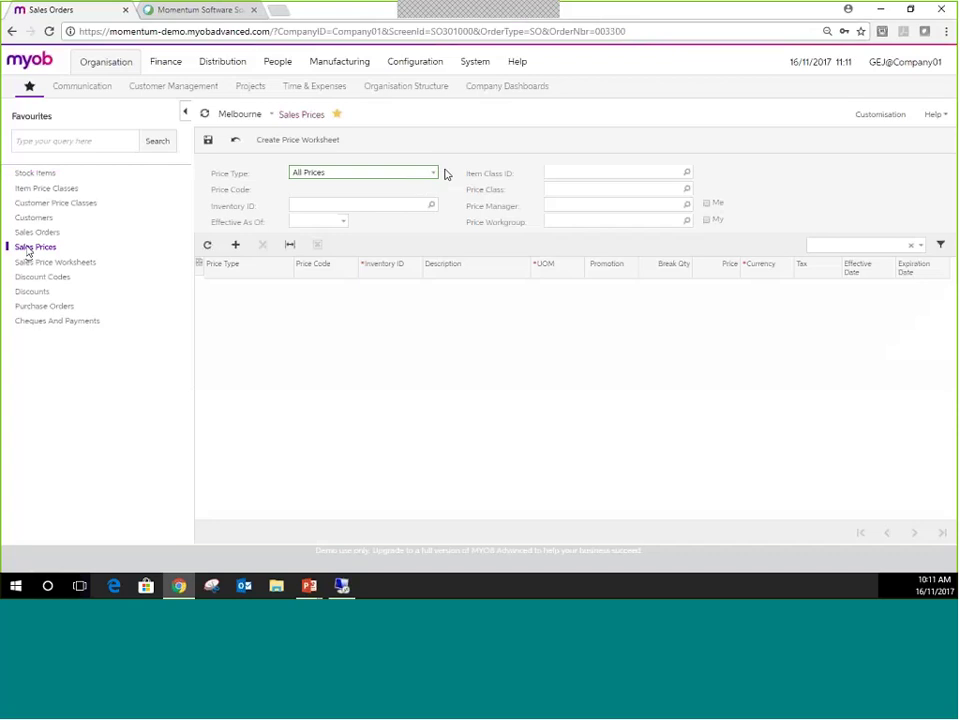
left_click(433, 172)
left_click(329, 199)
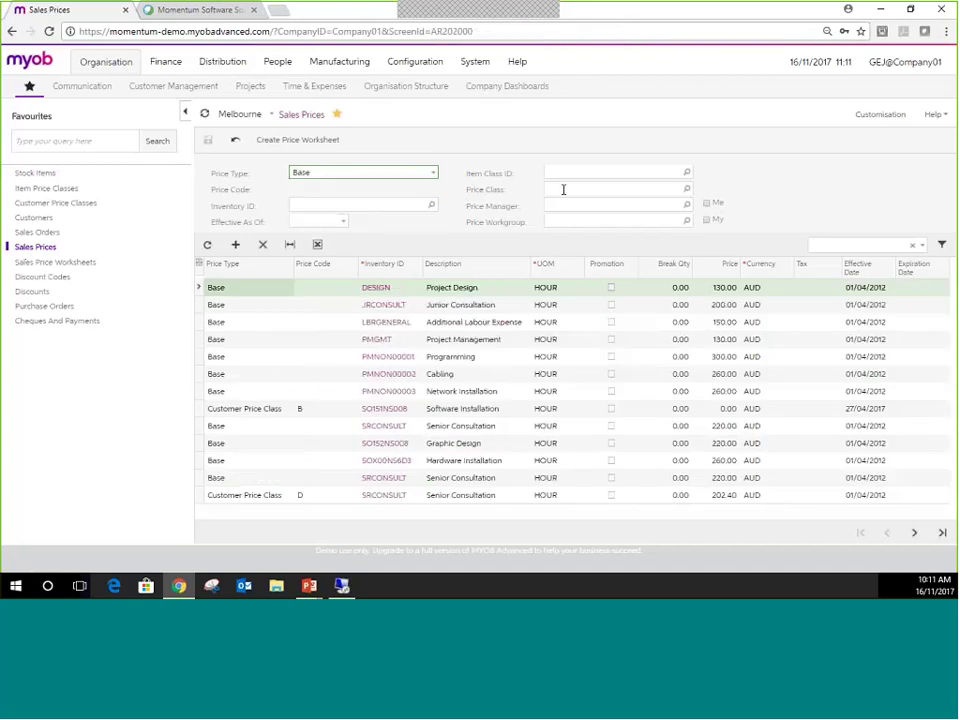
left_click(338, 204)
type("x")
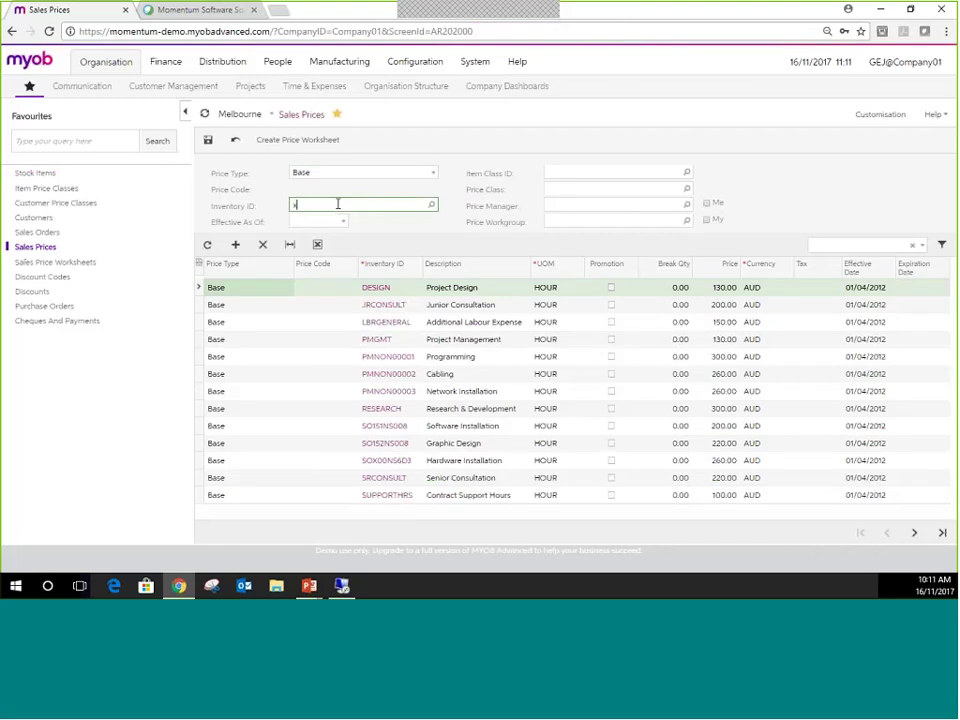
type("box")
left_click(432, 206)
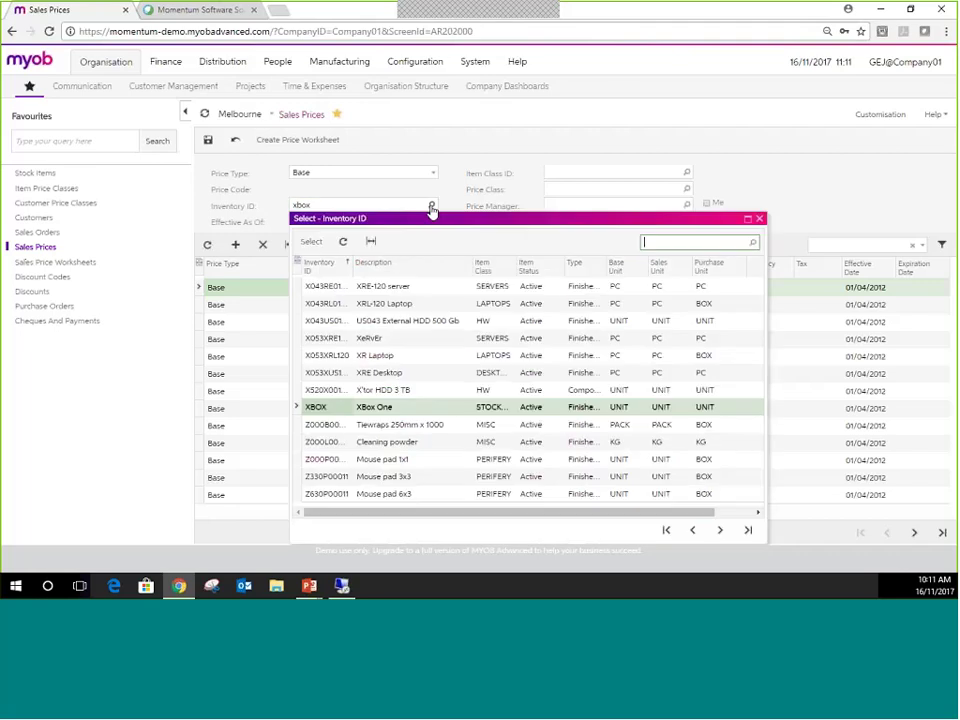
left_click(318, 407)
key("Return")
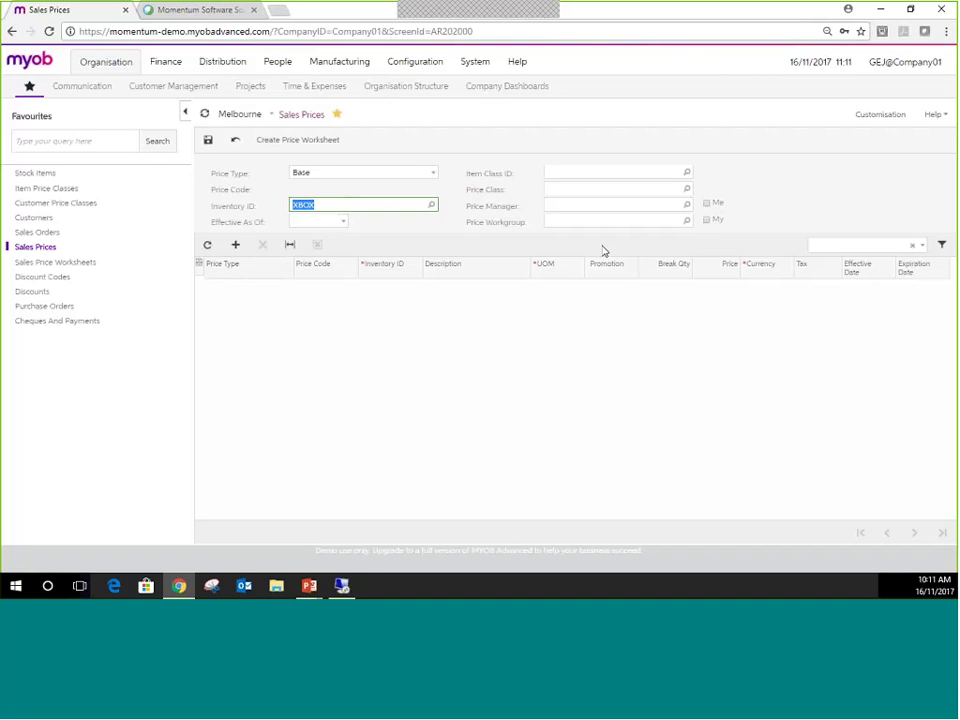
key("alt+Tab")
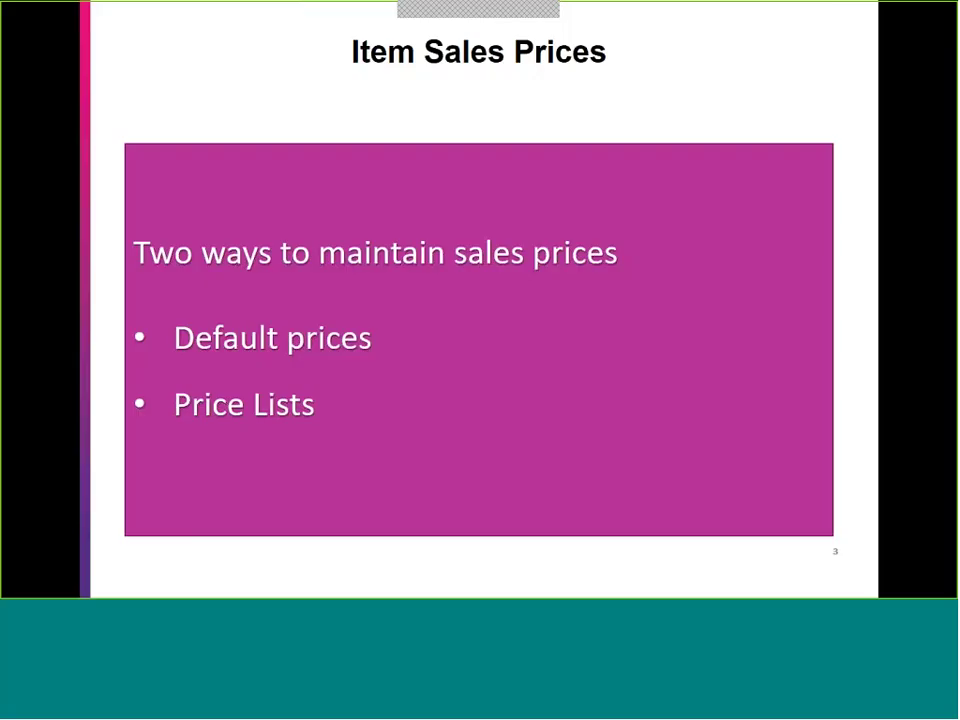
key("Right")
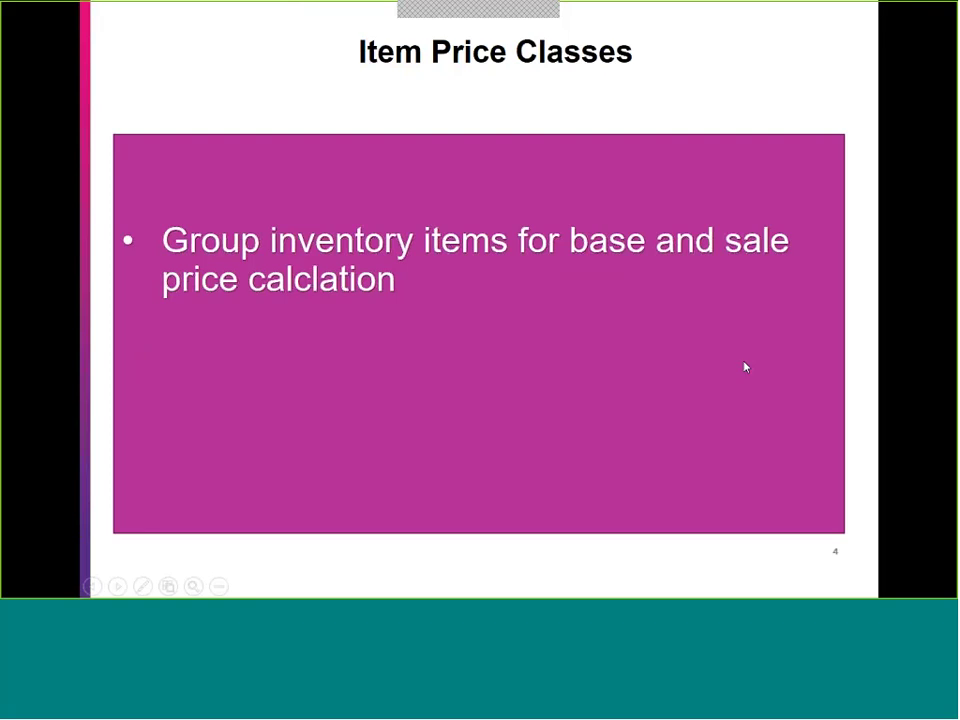
key("alt+Tab")
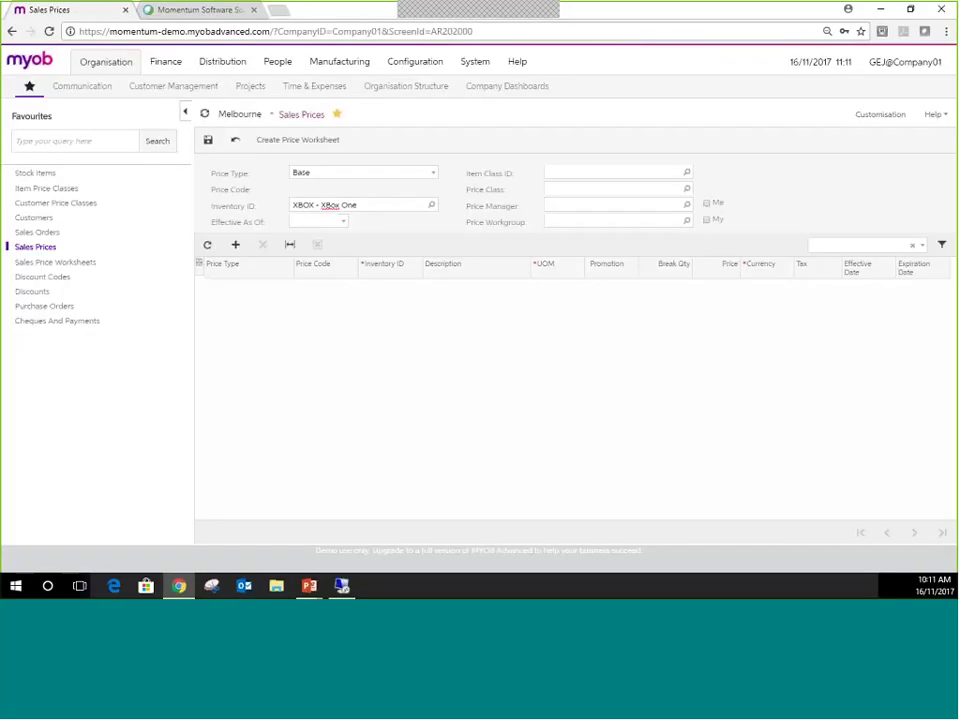
- Look up stock item PLAYST3 by searching for "play" and show its price and cost information
left_click(27, 175)
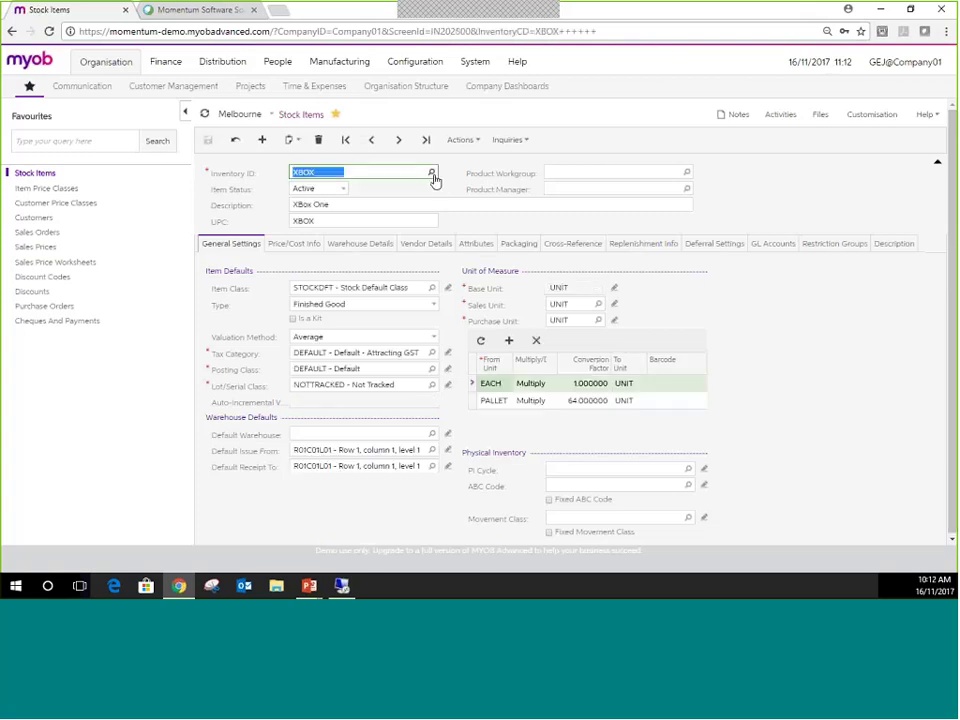
left_click(432, 174)
type("play")
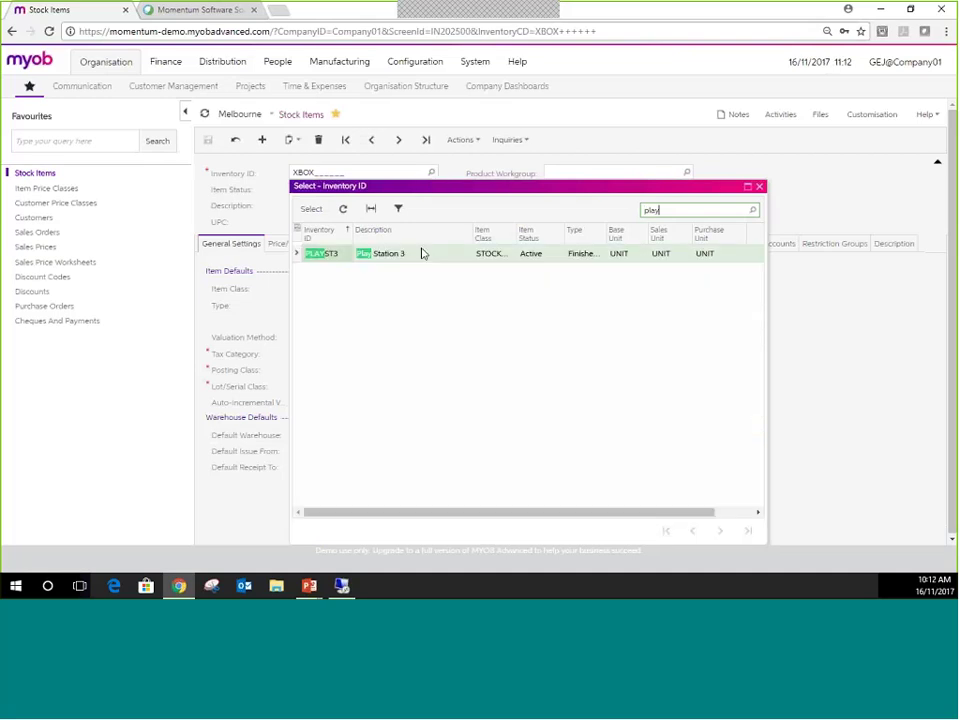
double_click(422, 253)
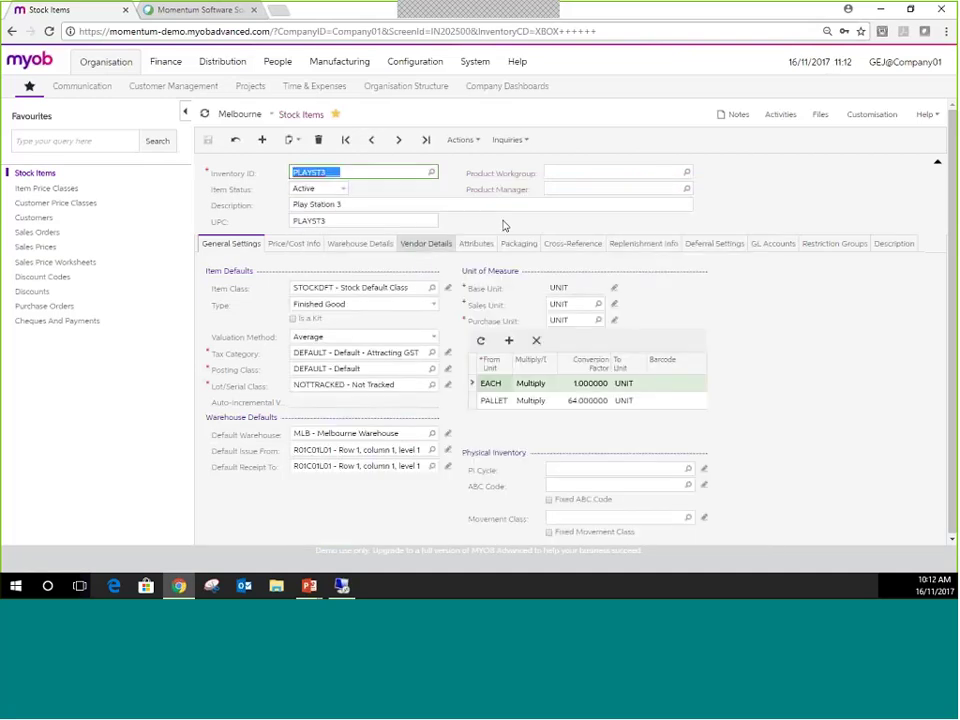
left_click(281, 246)
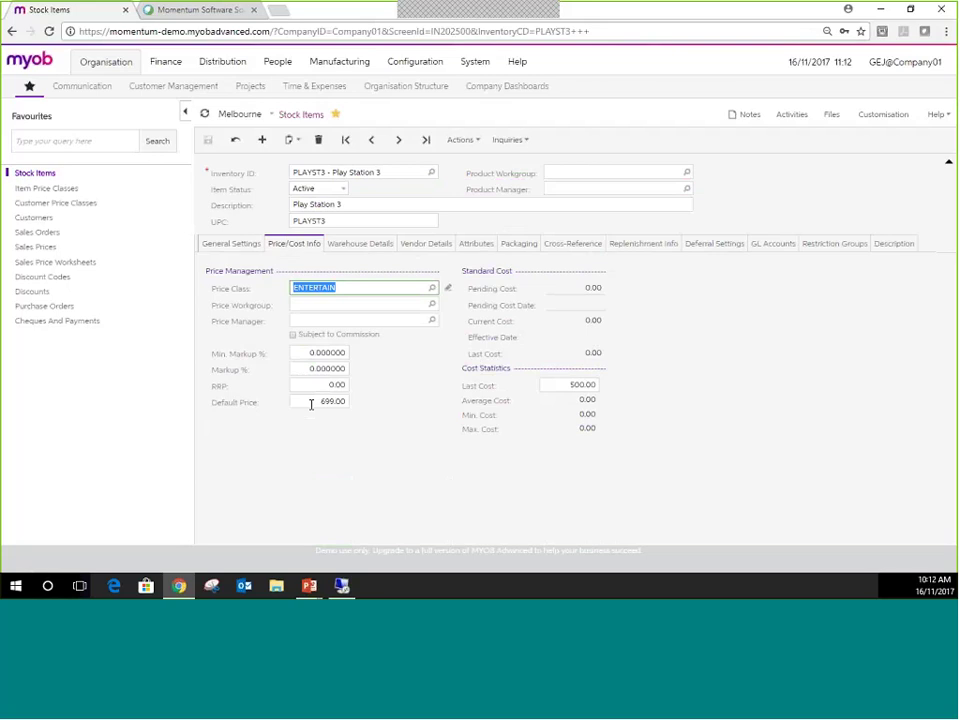
- Check Play Station 3's price class and default price, and view the list of available item price classes
left_click(270, 287)
left_click(311, 404)
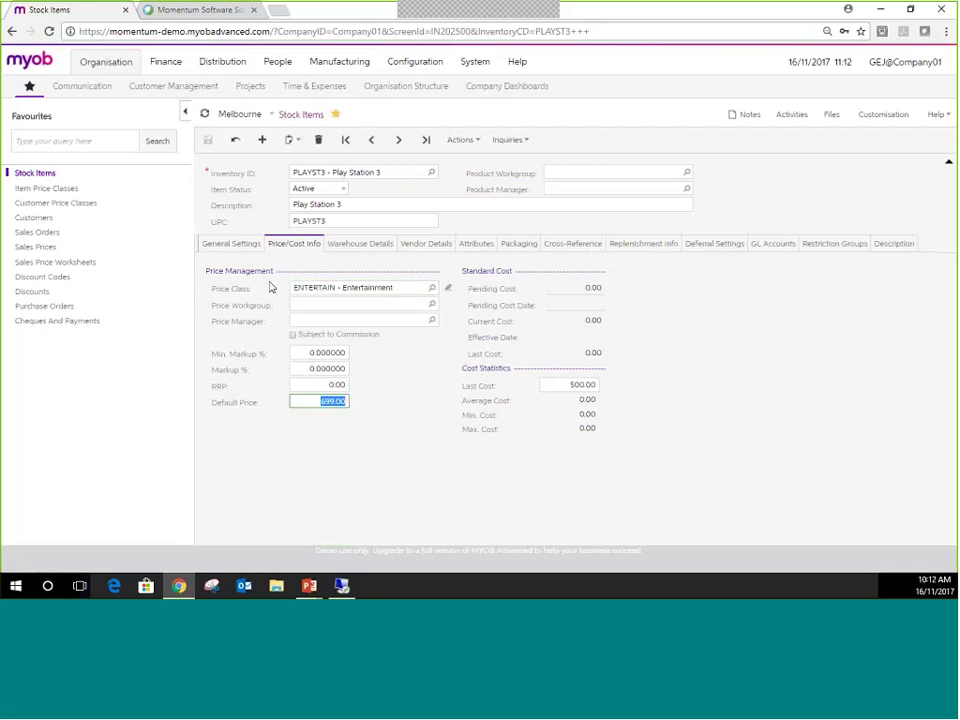
left_click(265, 289)
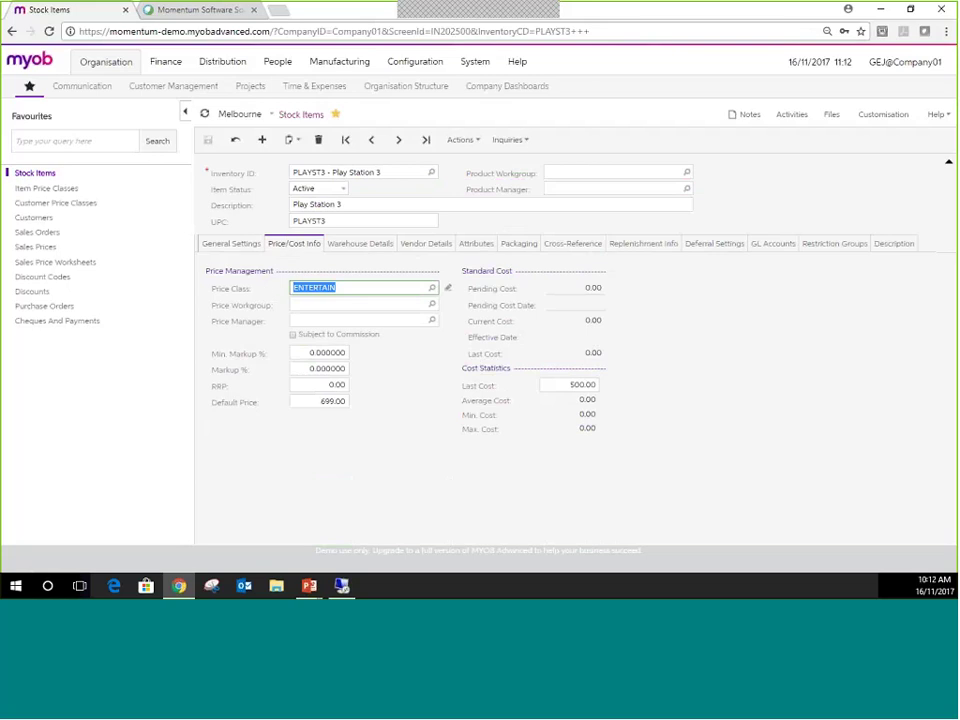
left_click(449, 288)
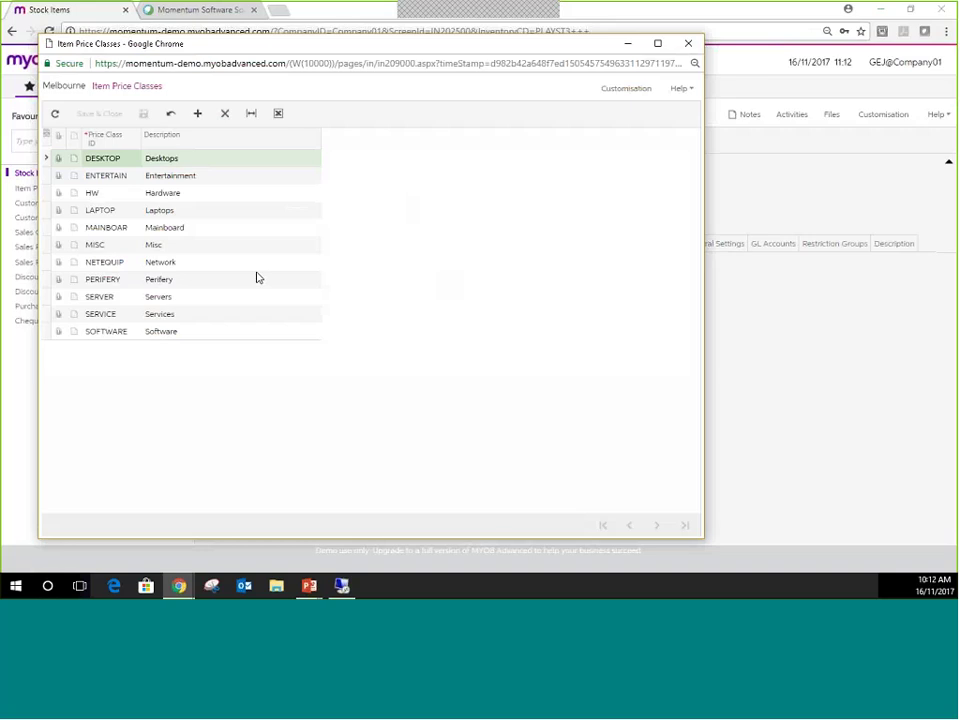
left_click(689, 44)
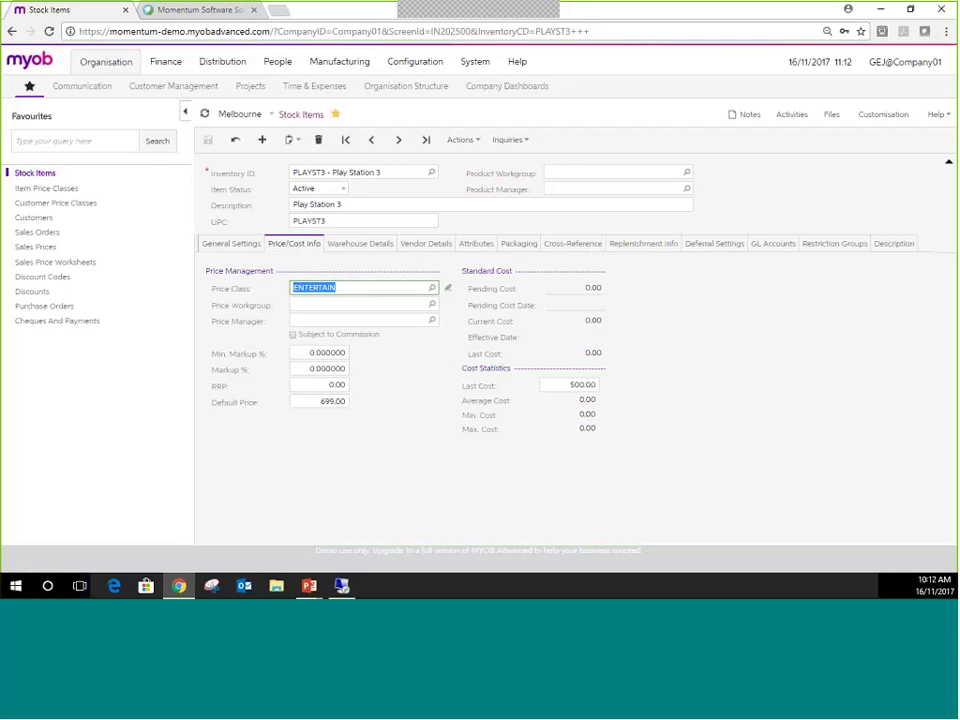
- Filter the sales prices by the Base price type and the ENTERTAIN price class
left_click(24, 248)
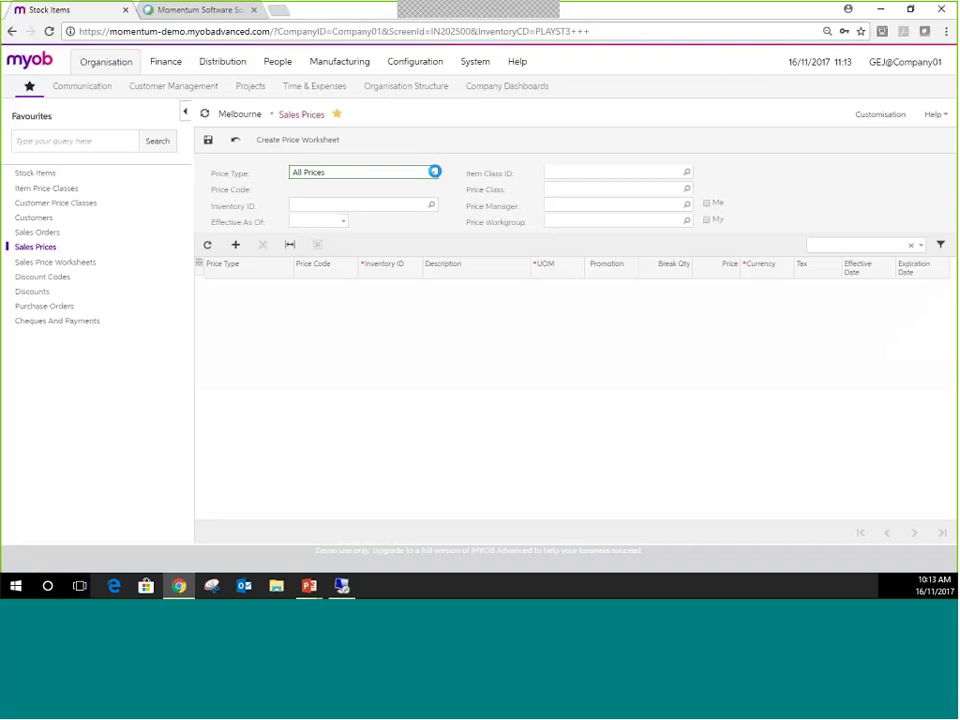
left_click(430, 176)
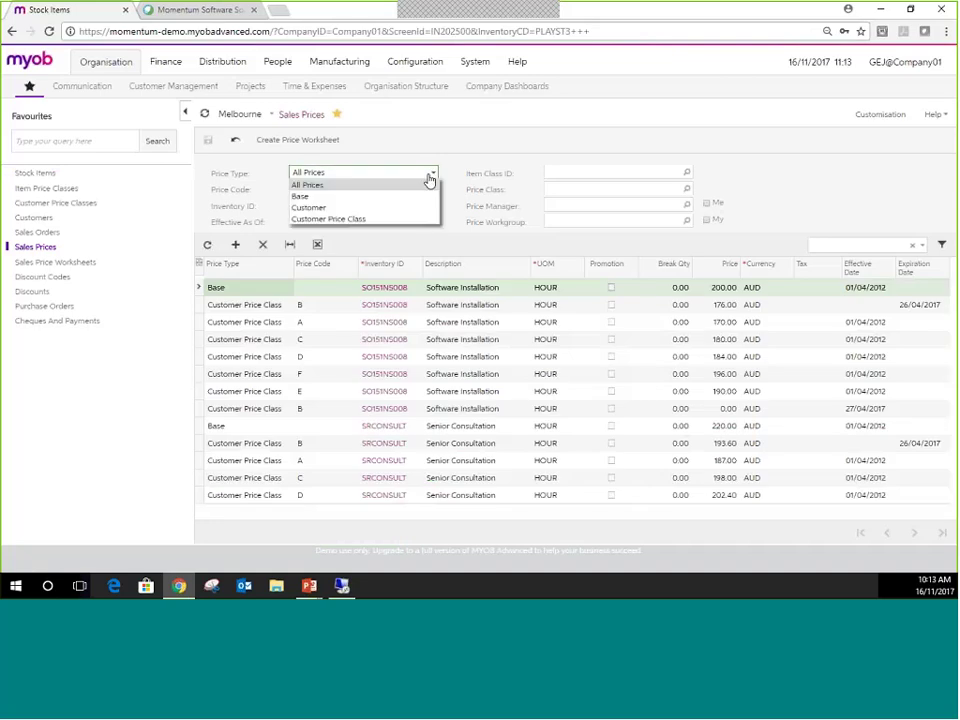
left_click(340, 197)
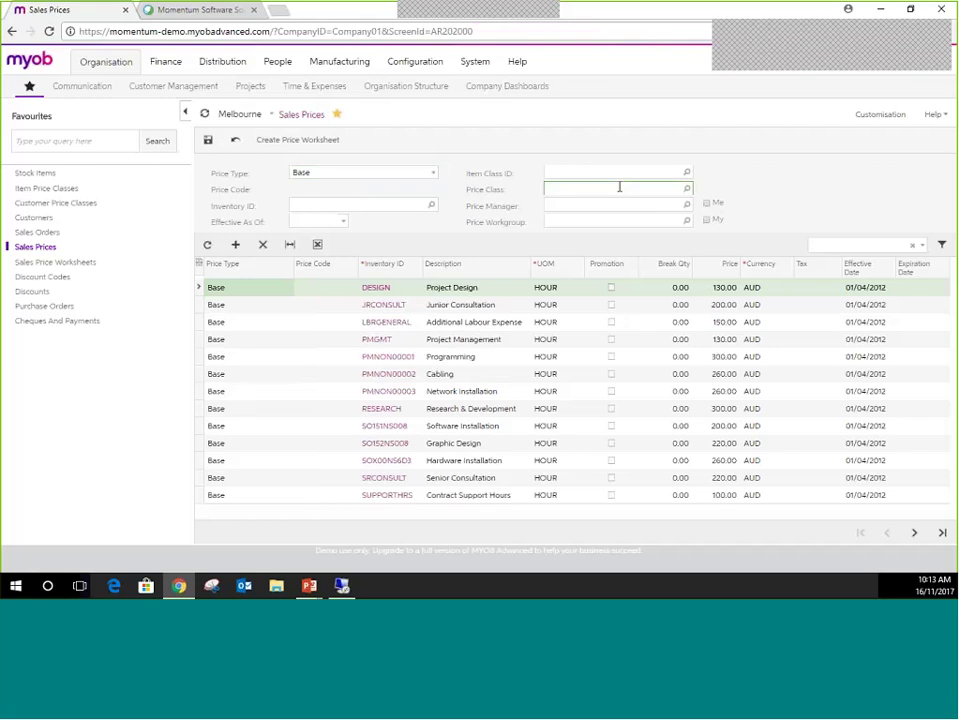
type("enteran")
key("BackSpace")
key("BackSpace")
left_click(611, 205)
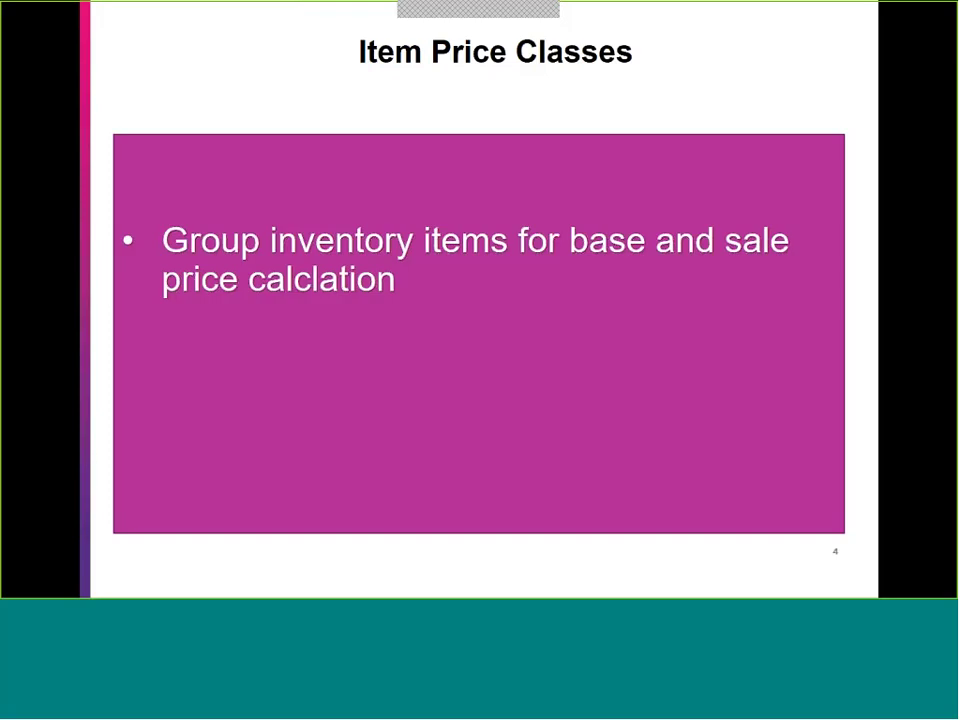
key("Right")
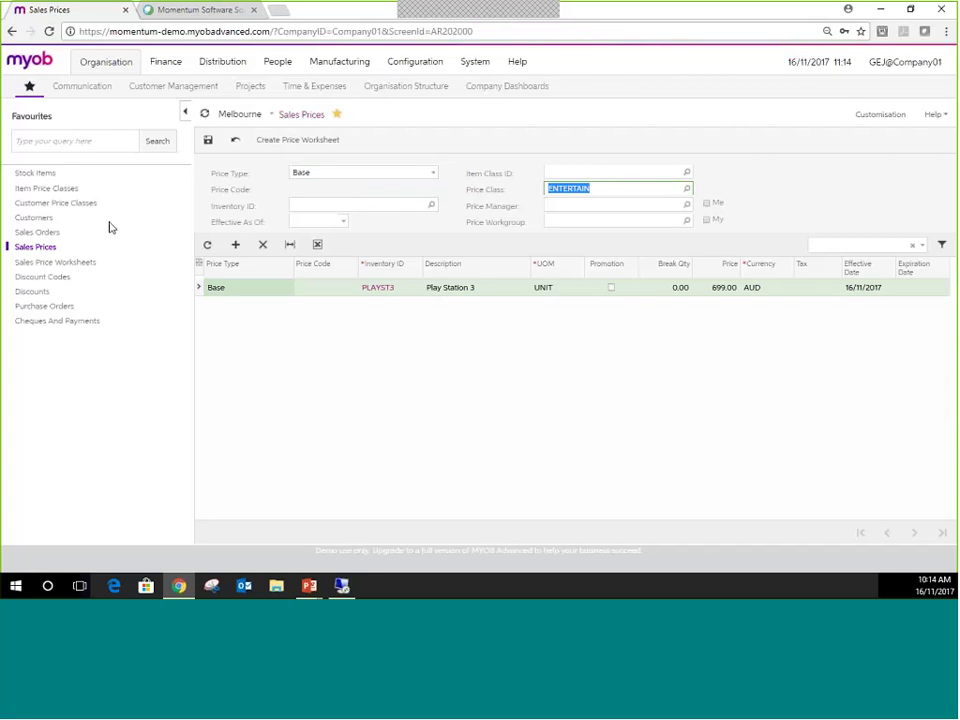
- View the customer price classes, and check the Price Class ID in the delivery settings of customer AC Equipment
left_click(20, 205)
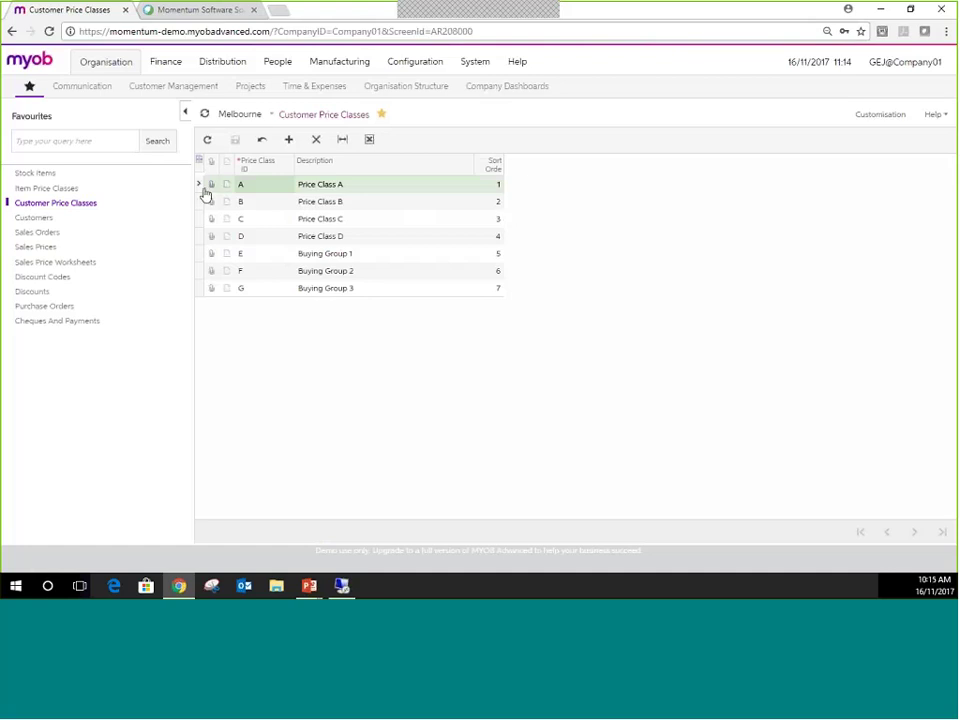
left_click(20, 217)
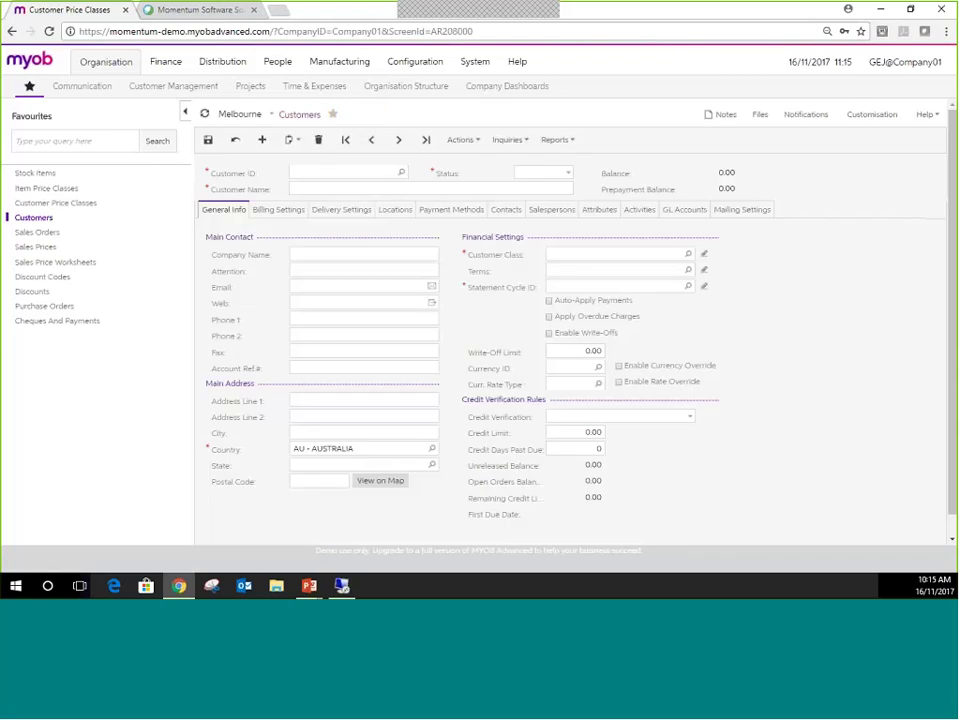
left_click(401, 173)
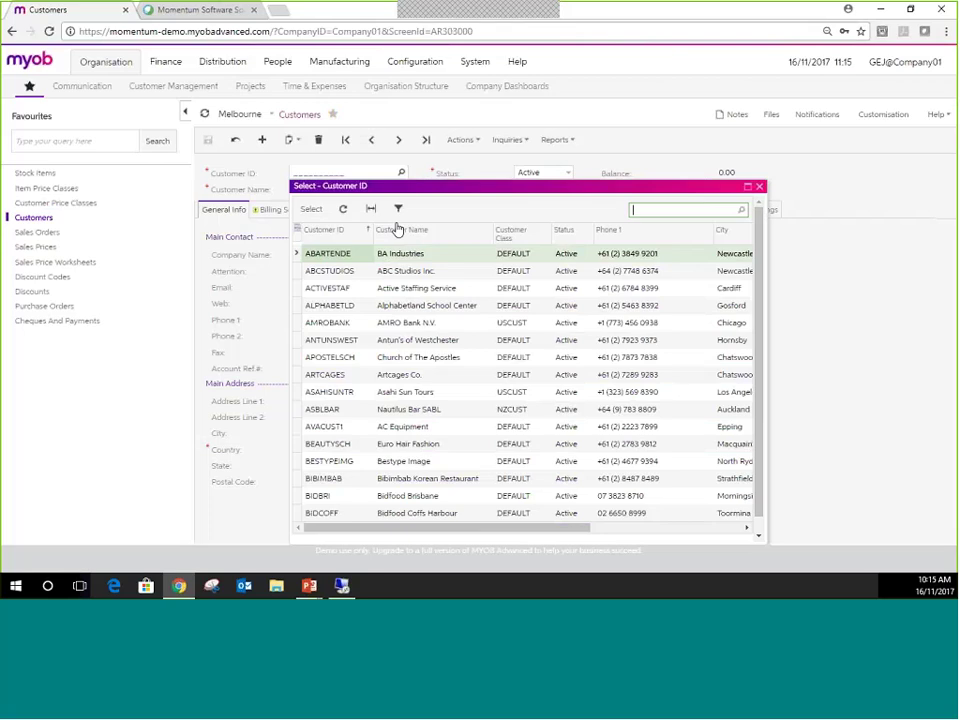
double_click(330, 424)
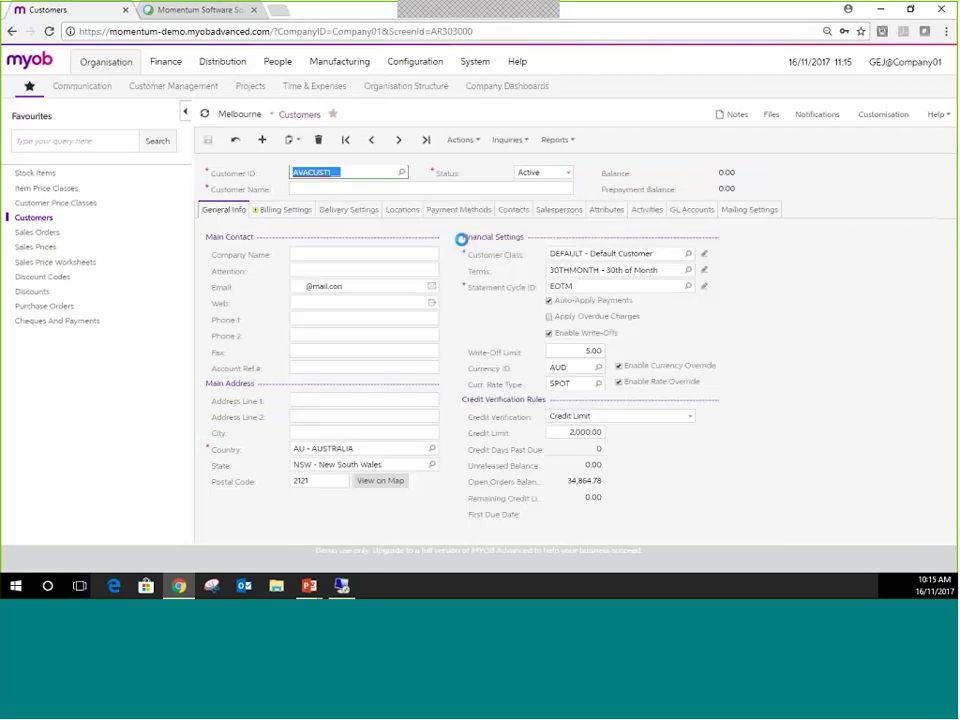
left_click(335, 211)
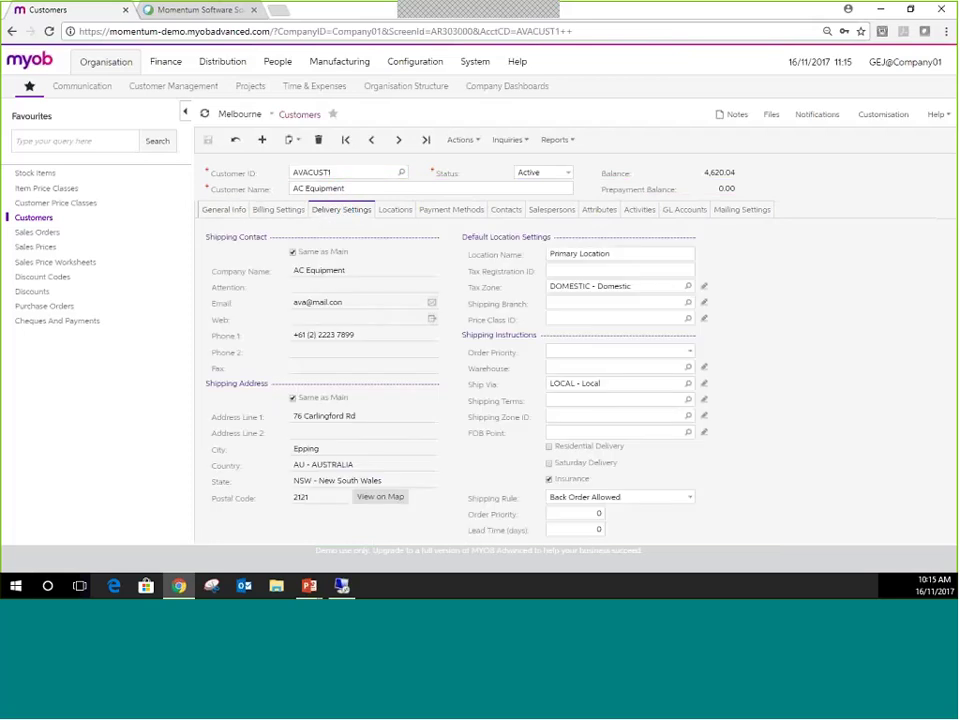
left_click(616, 319)
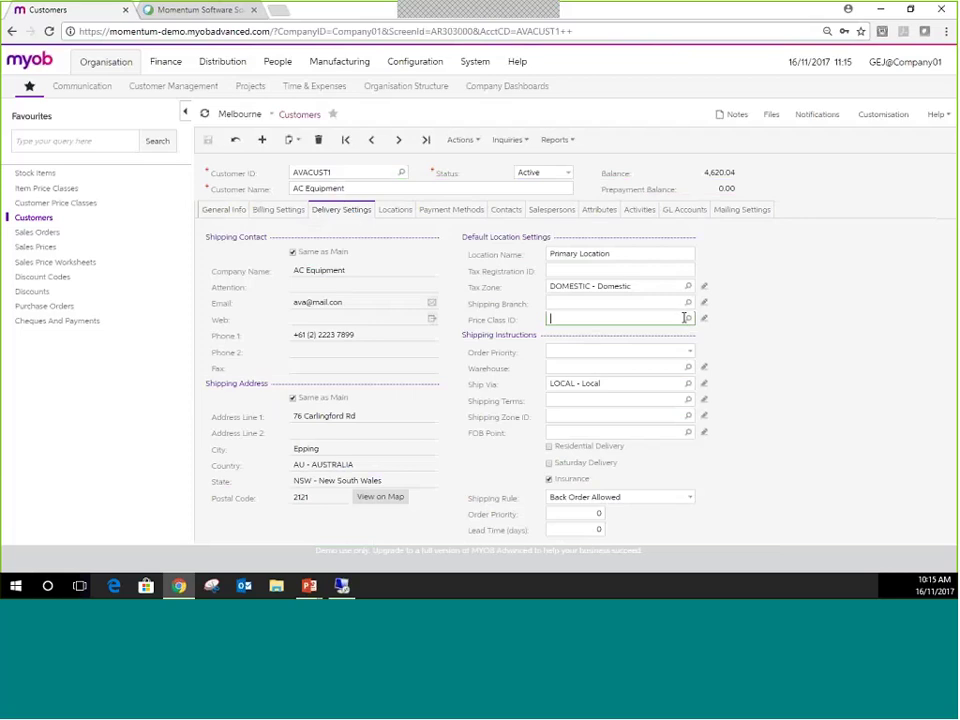
- Open the AC Equipment sales order for Play Station 3 to check its customer and unit price
left_click(27, 236)
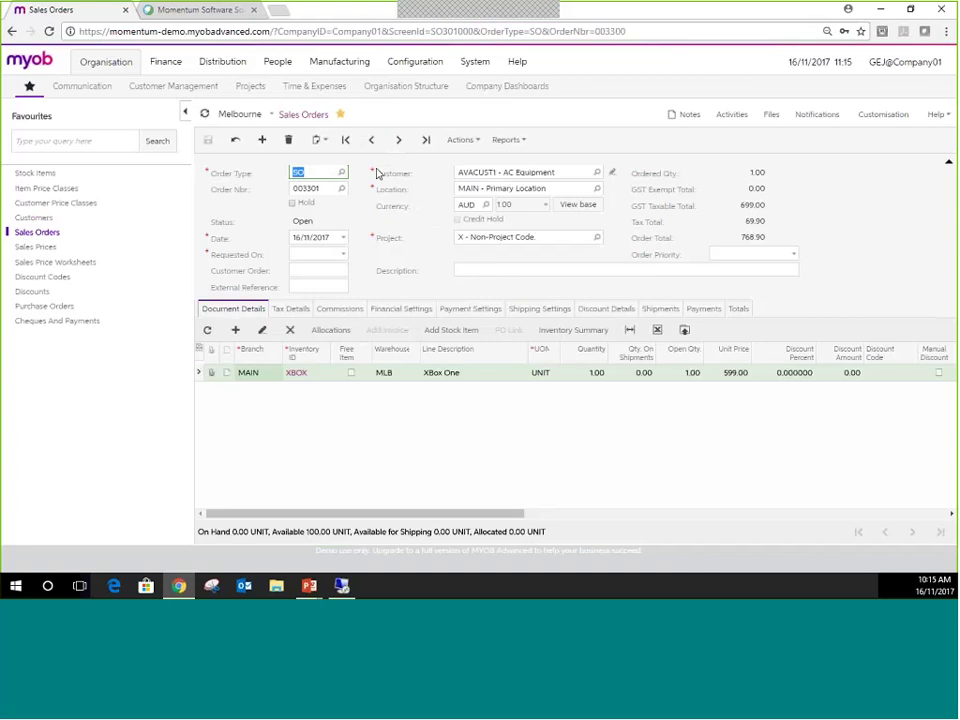
left_click(565, 174)
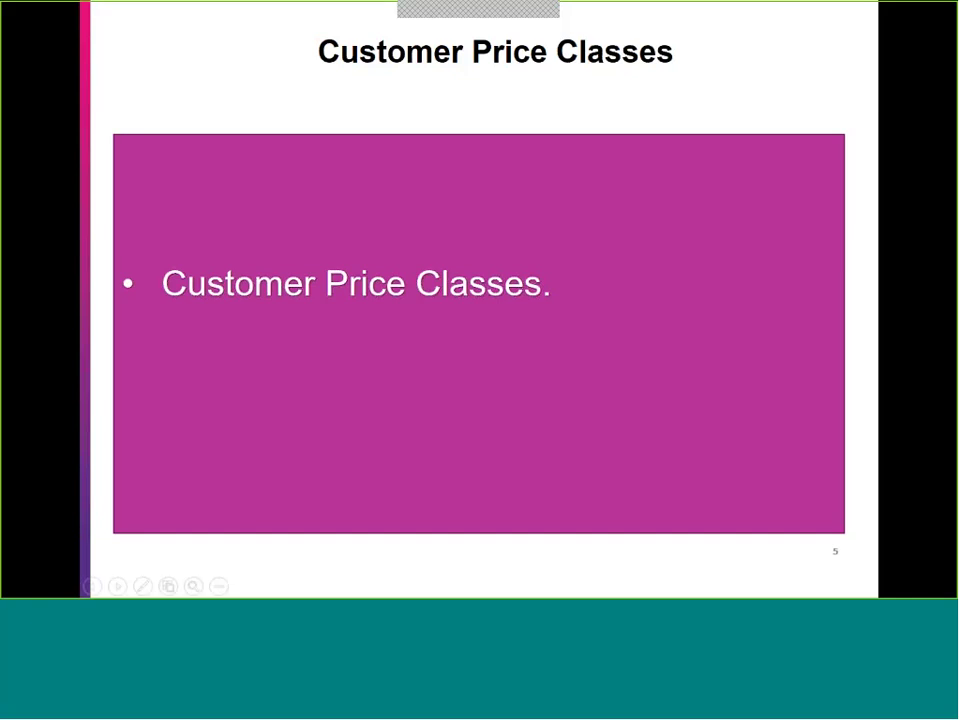
- Open the customer ABC Studios Inc. and check the Price Class ID in its delivery settings
key("alt+Tab")
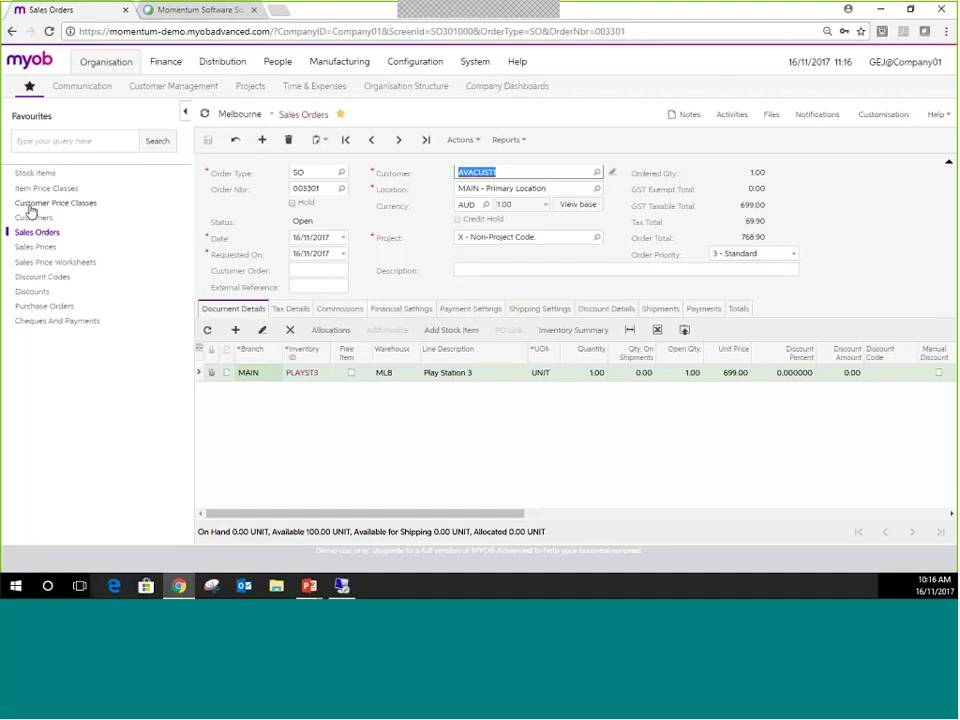
left_click(30, 219)
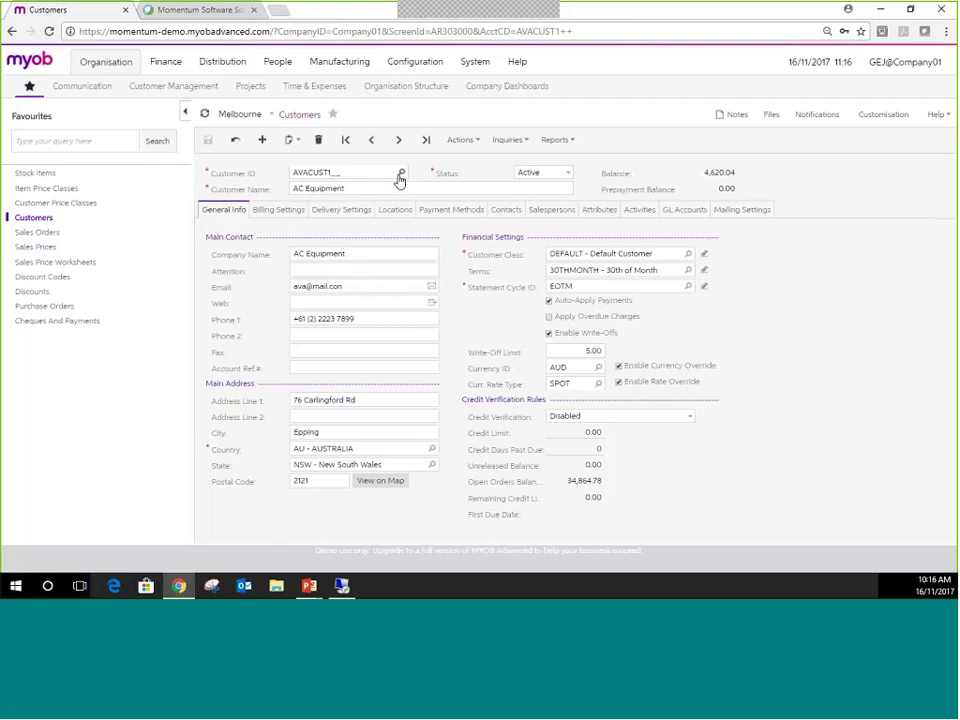
left_click(400, 173)
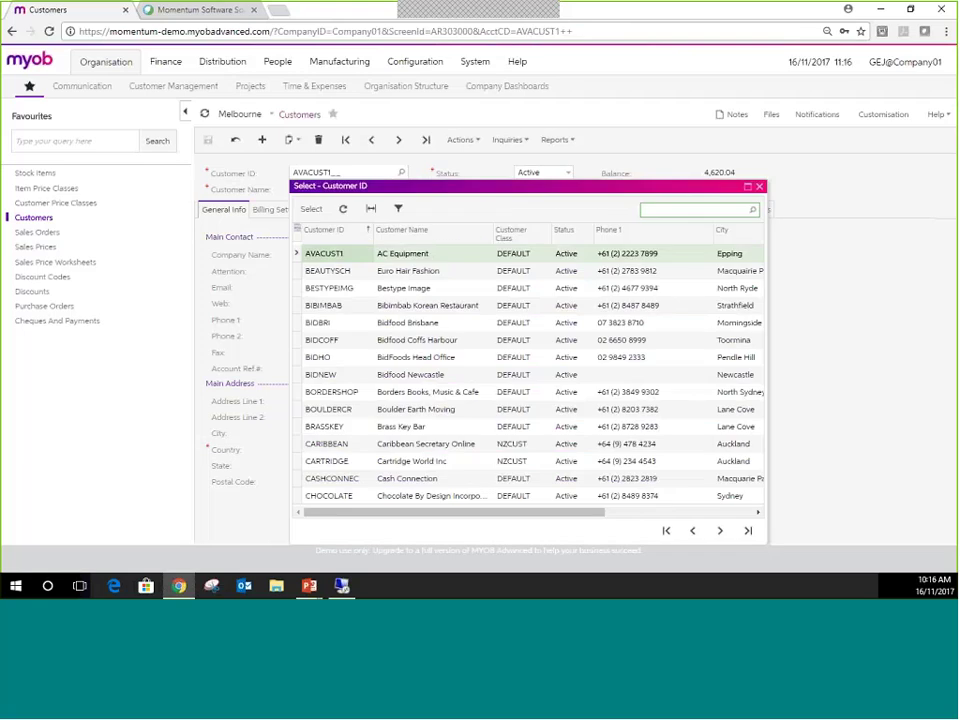
left_click(366, 236)
double_click(326, 276)
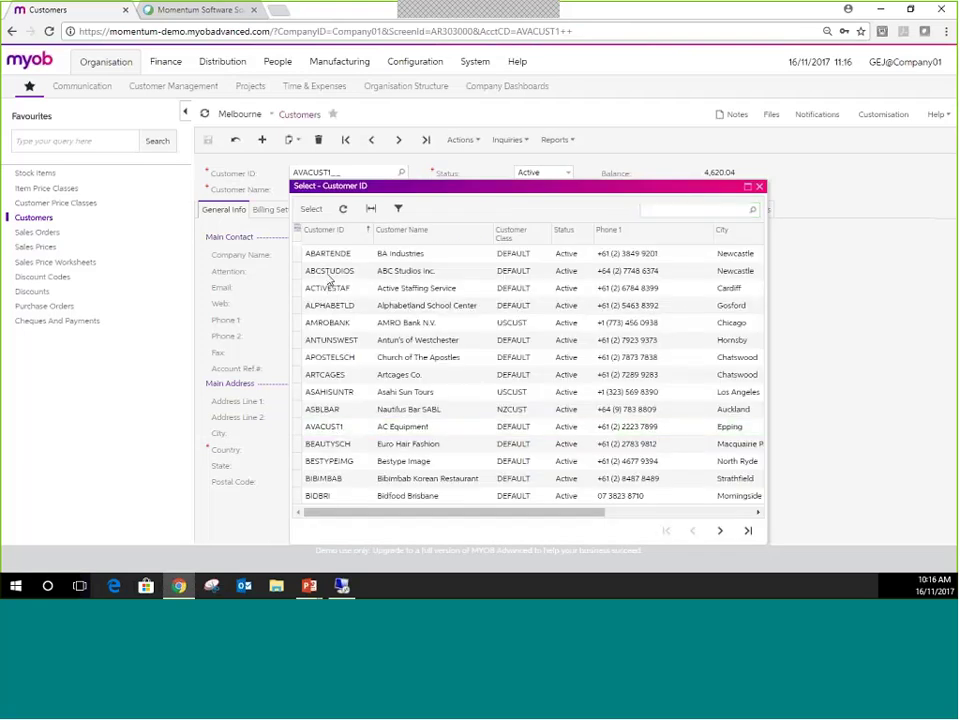
left_click(340, 210)
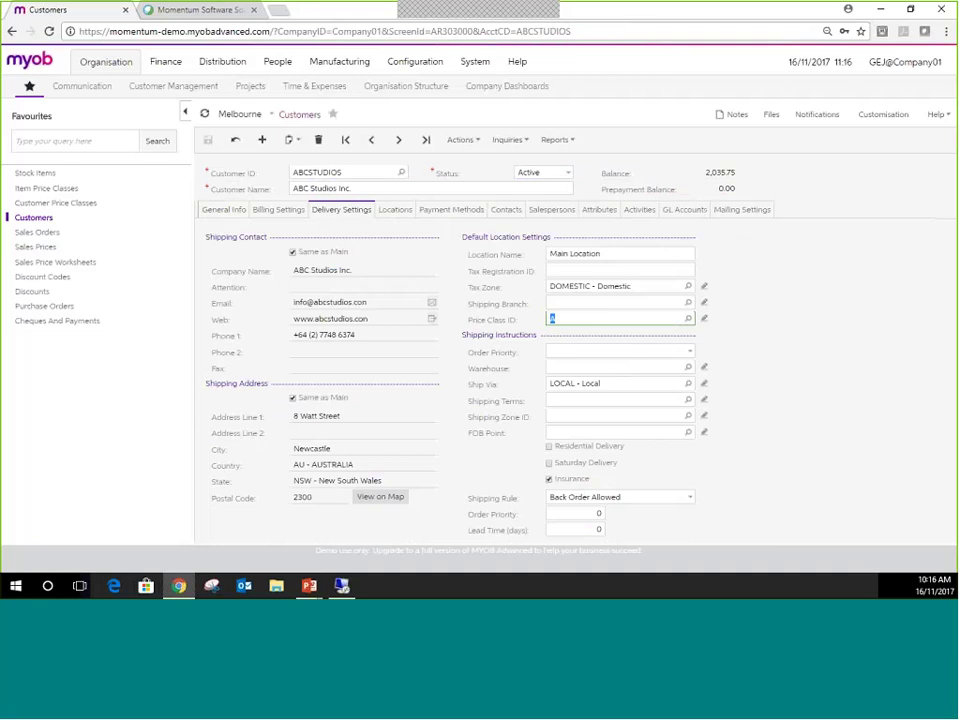
- Filter the sales prices by the Customer Price Class type, price code A and the ENTERTAIN price class
left_click(35, 247)
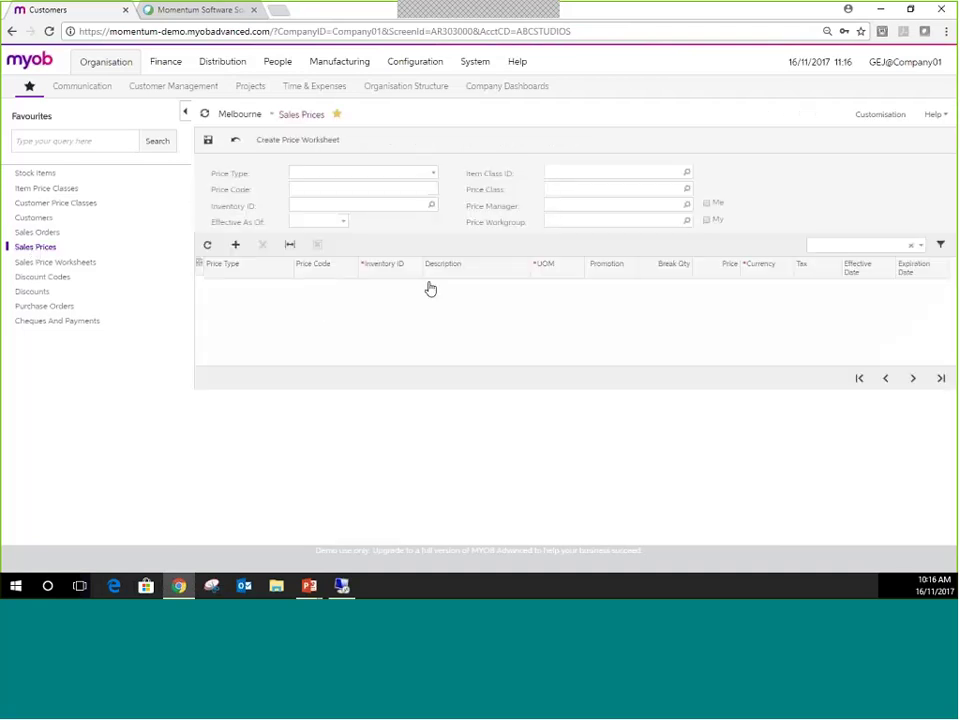
left_click(433, 174)
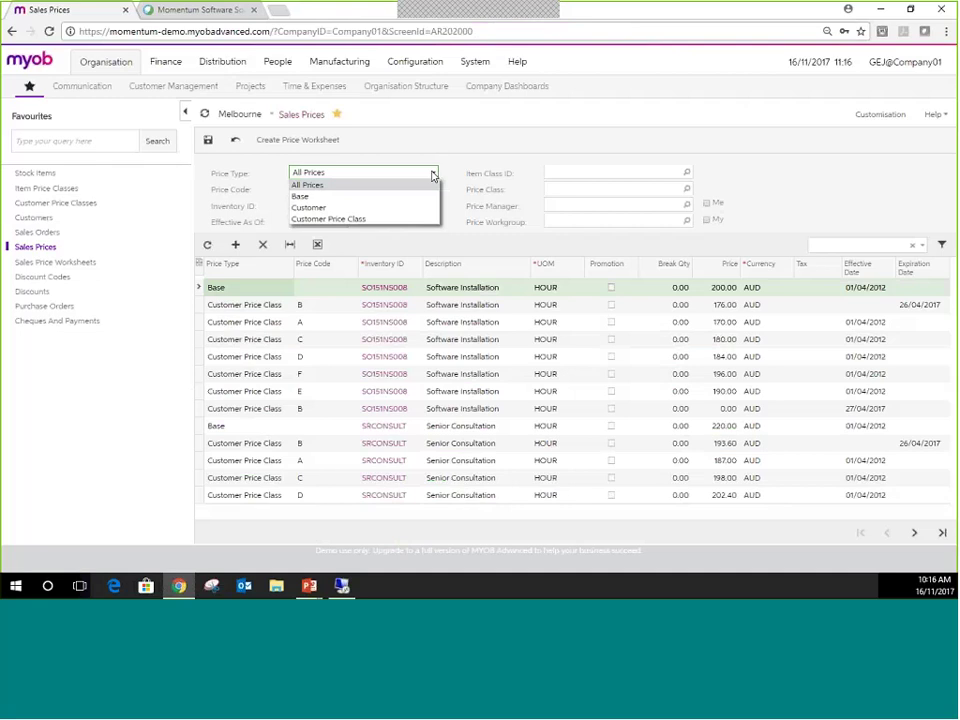
left_click(393, 220)
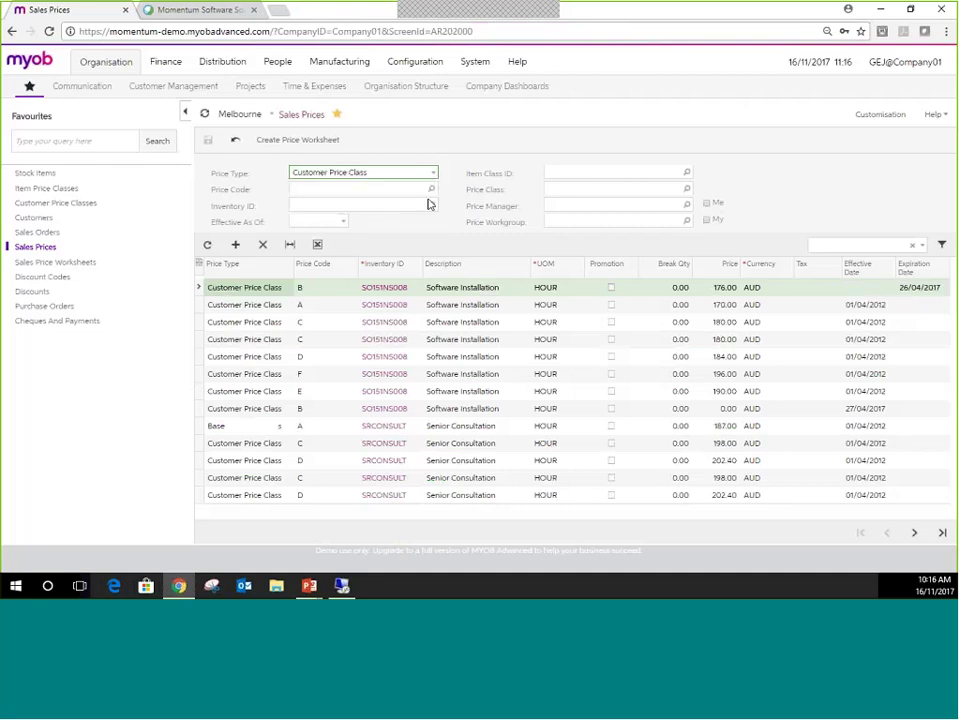
left_click(430, 189)
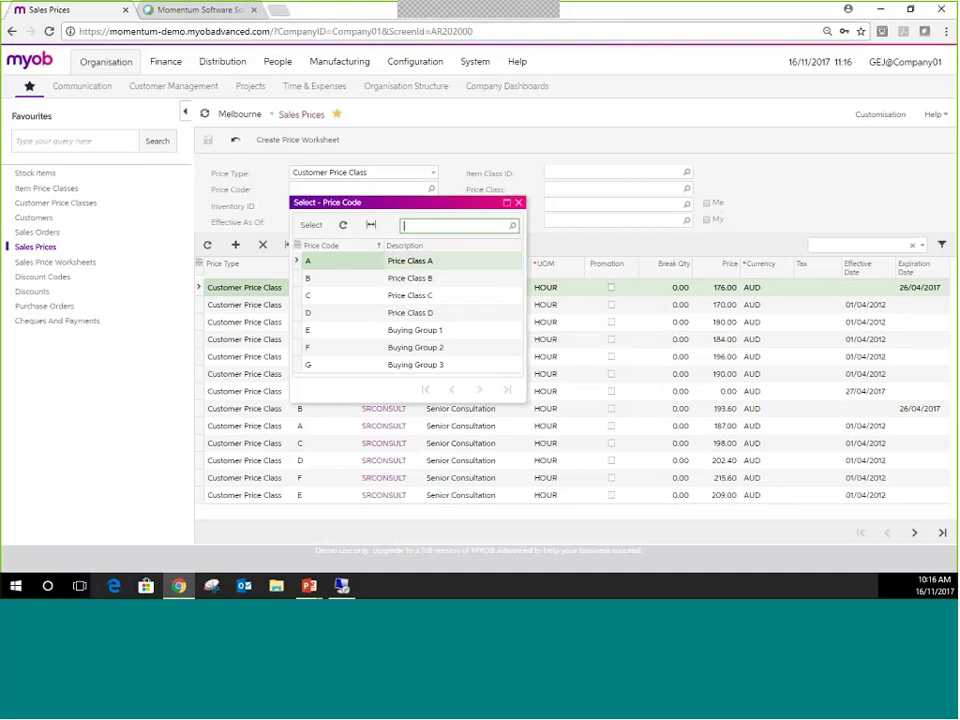
double_click(333, 262)
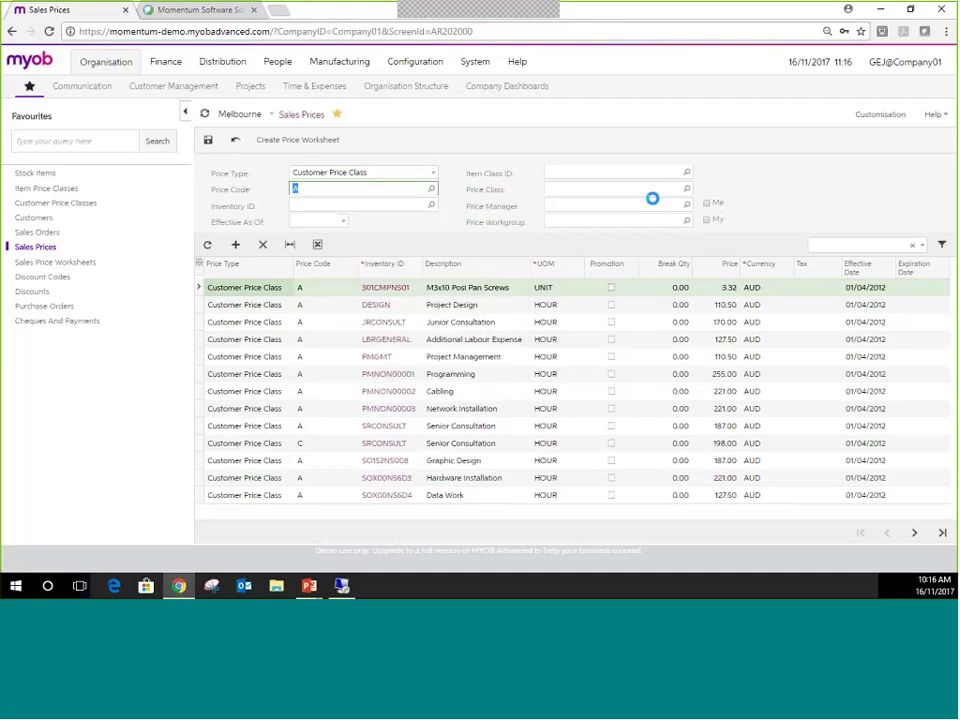
type("ent")
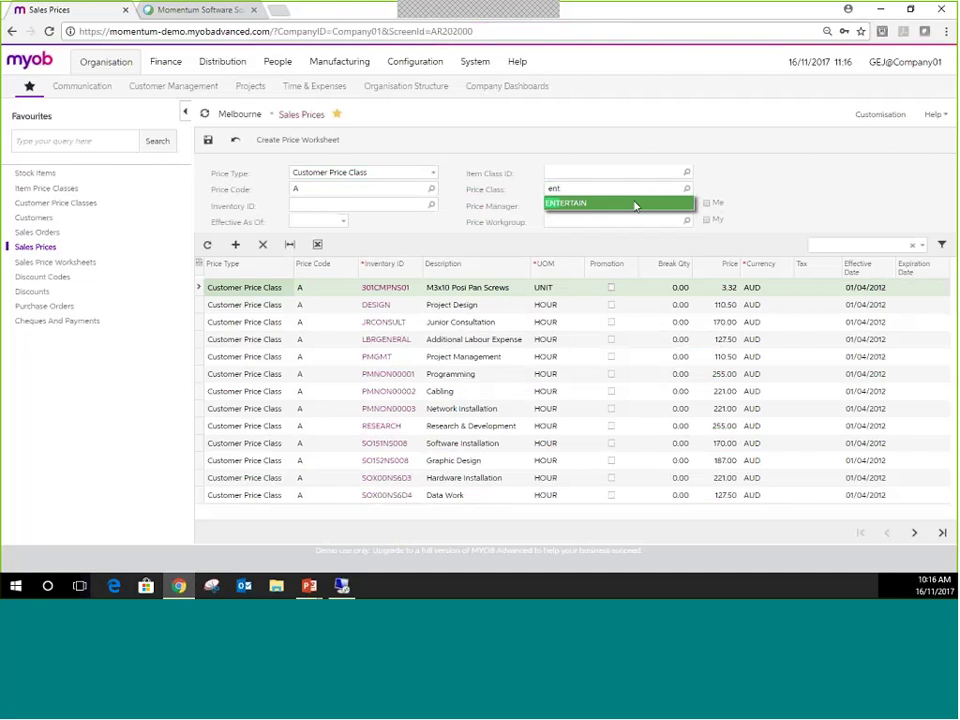
left_click(636, 203)
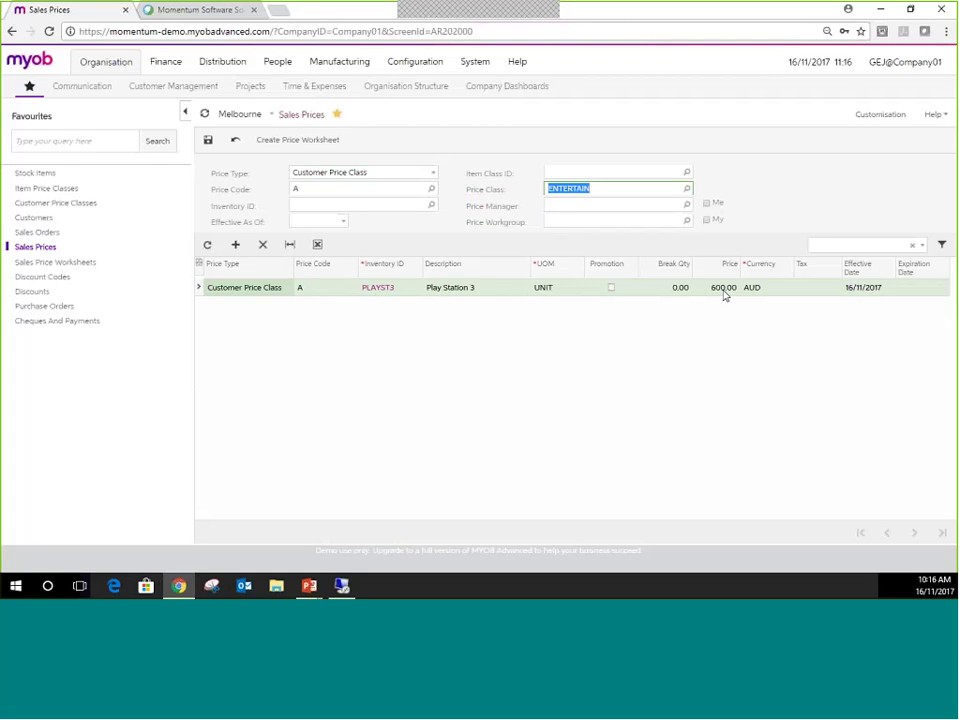
- Open the ABC Studios Inc. sales order for Play Station 3 to check its unit price
left_click(48, 232)
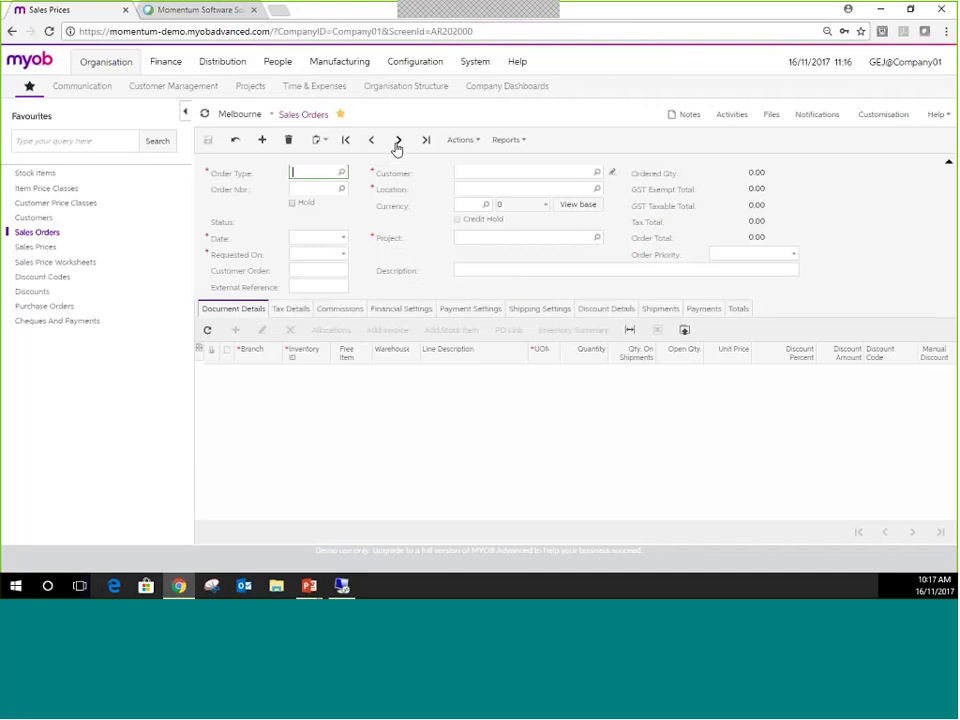
left_click(399, 144)
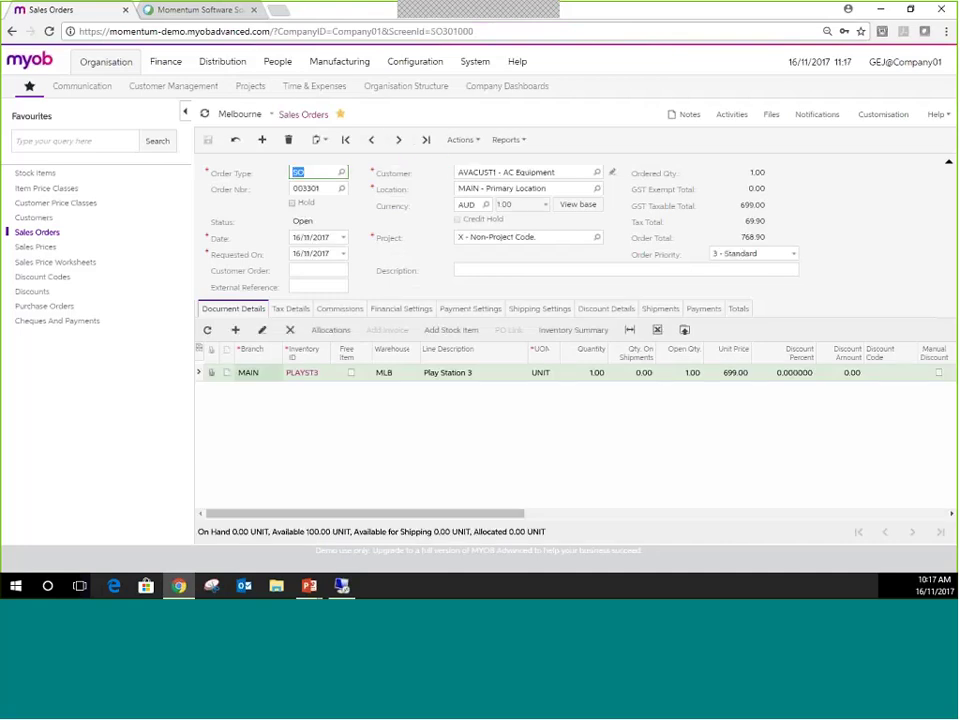
left_click(399, 139)
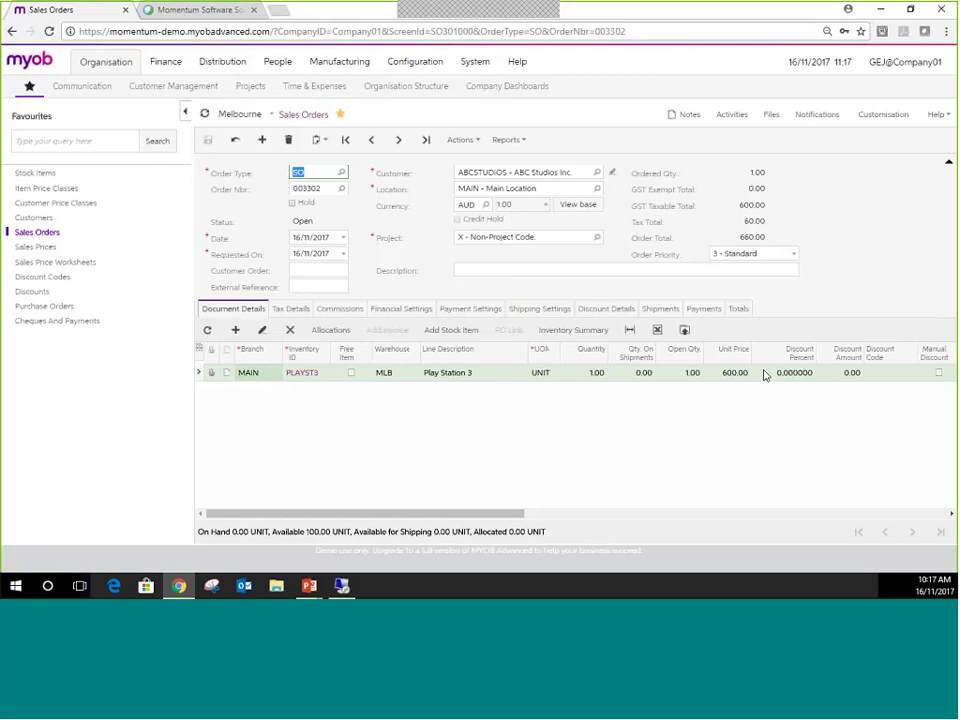
key("alt+Tab")
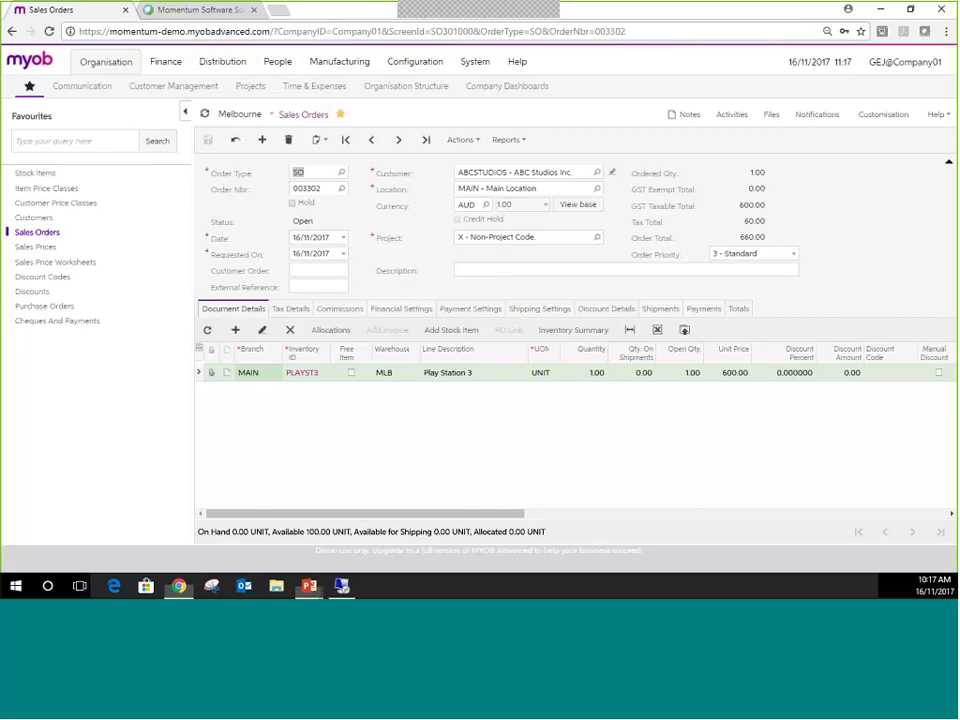
- Filter the sales prices by the Customer Price Class type and price code D
left_click(35, 248)
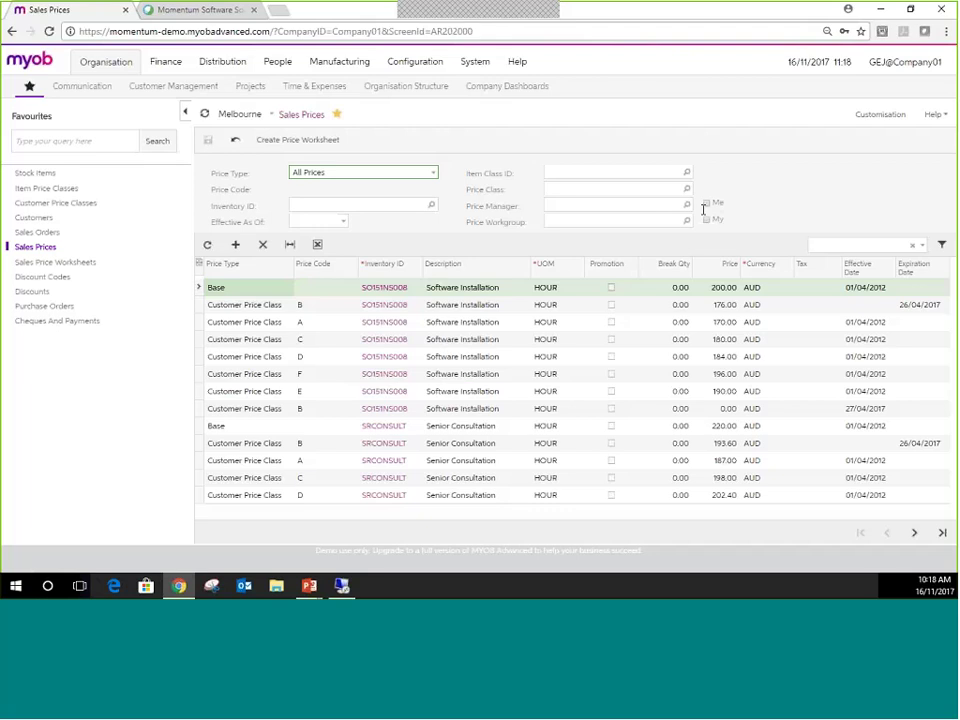
left_click(435, 174)
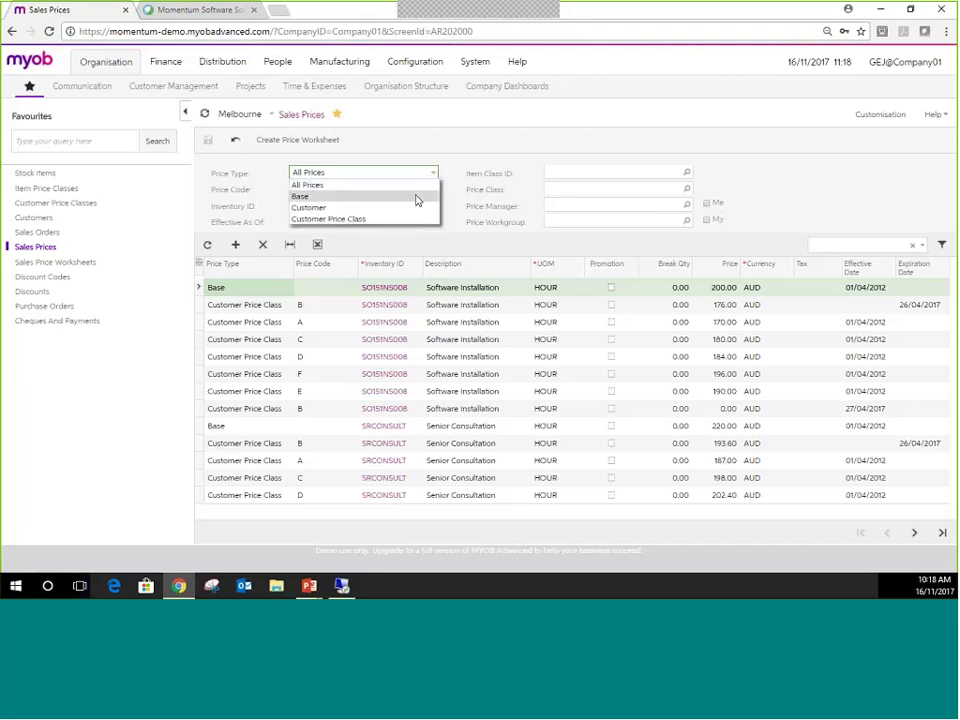
left_click(410, 219)
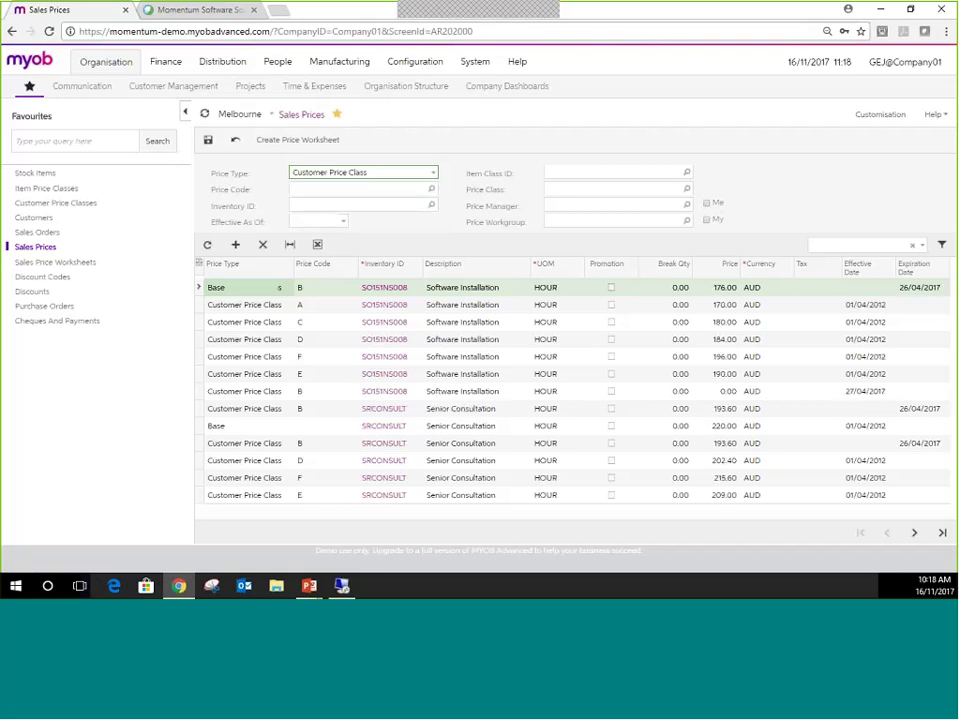
left_click(431, 189)
double_click(321, 313)
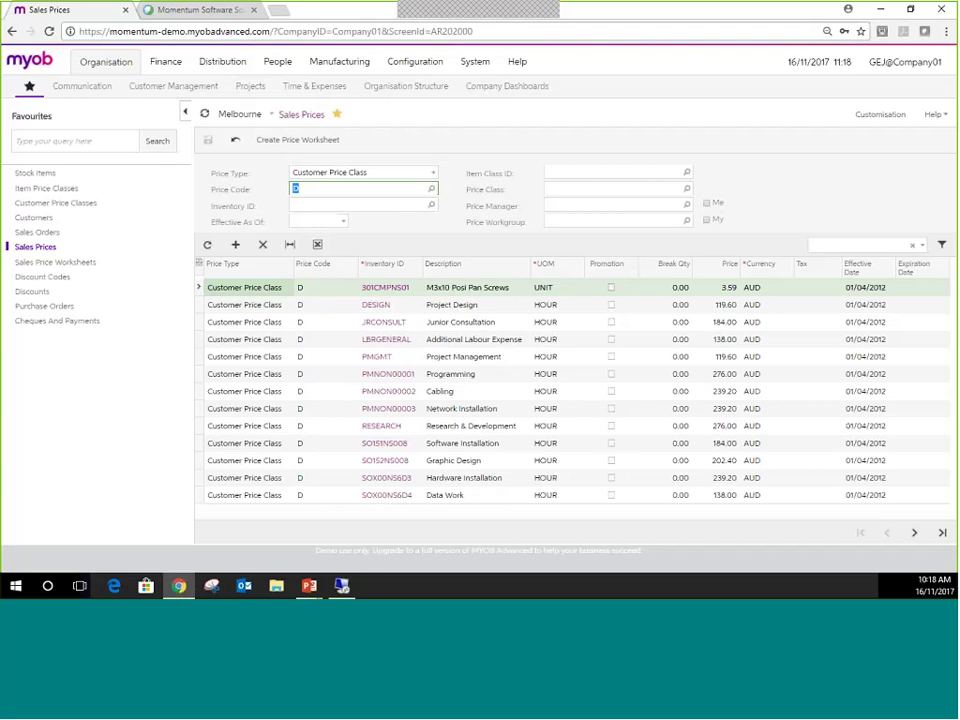
- Check the unit price on the Alphabetland School sales order, and filter the sales prices by ENTERTAIN to examine the price code B promotion
left_click(36, 231)
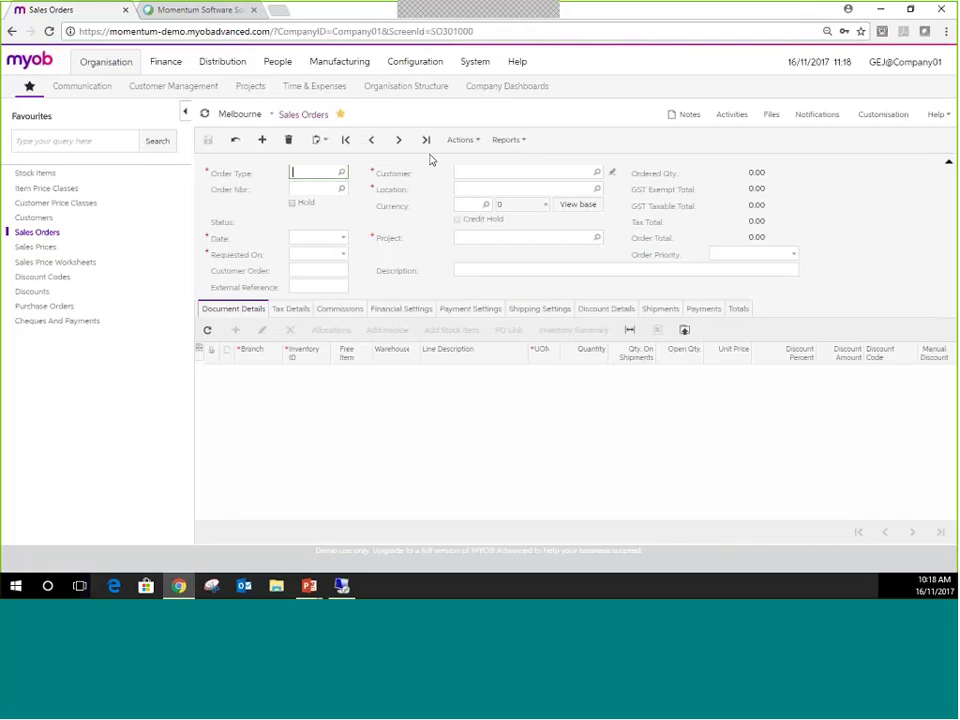
left_click(398, 141)
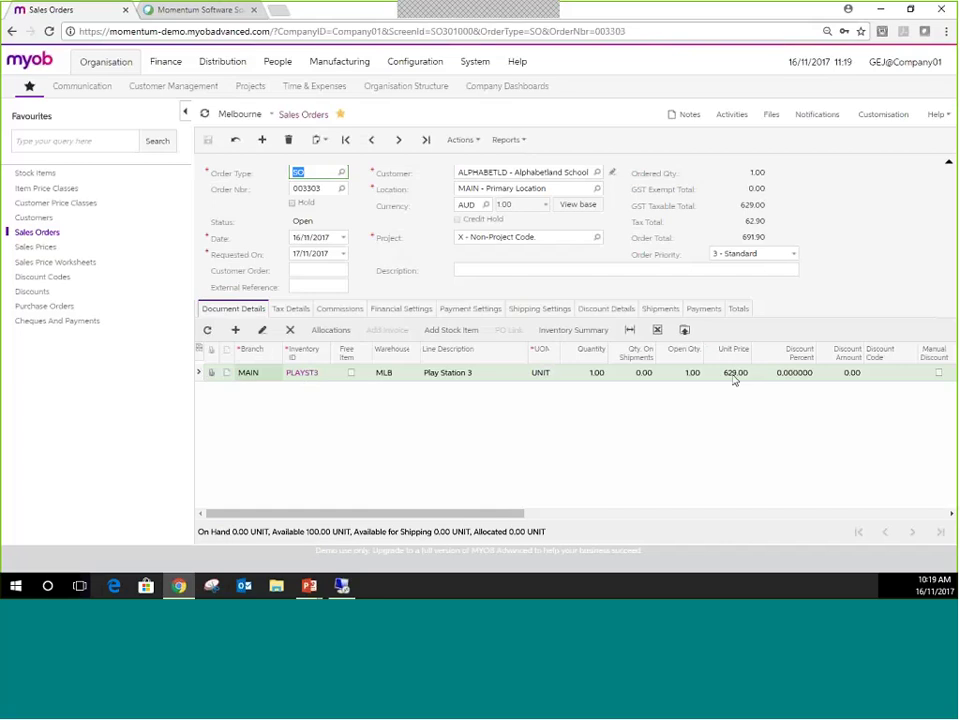
left_click(33, 248)
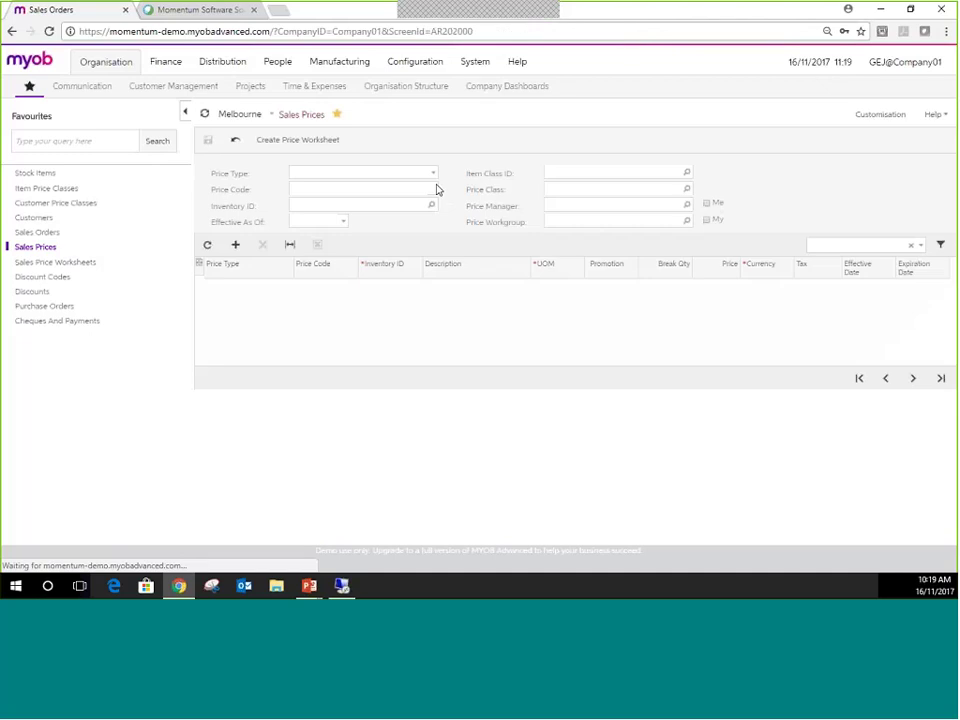
left_click(642, 187)
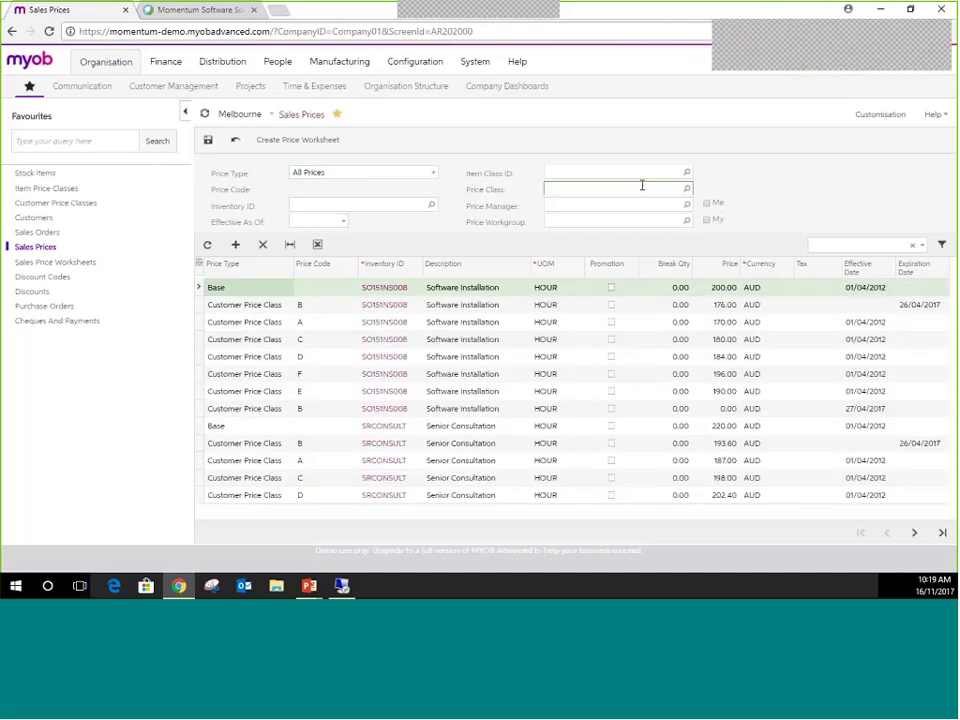
type("ent")
left_click(630, 202)
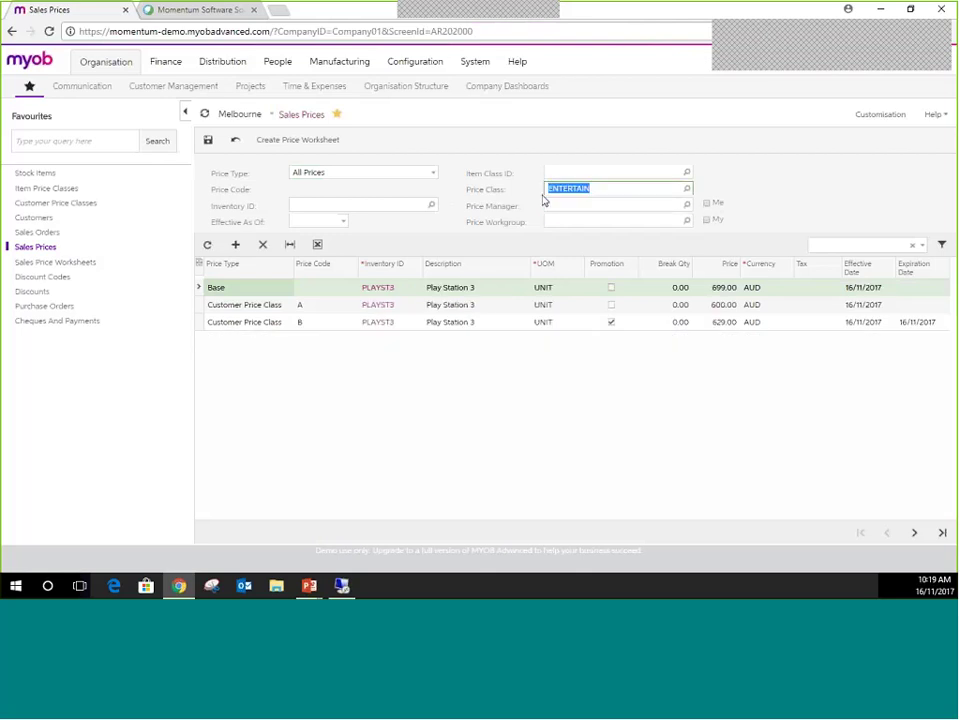
left_click(329, 325)
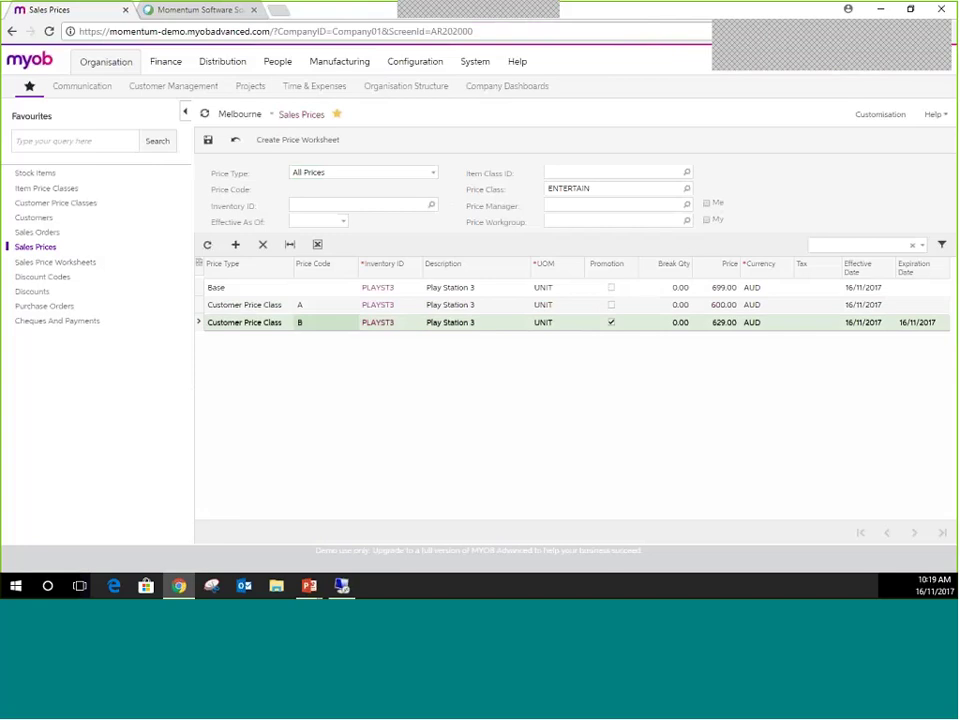
- Open sales price worksheet 000011 to examine the promotional Play Station 3 price, its effective date and its expiration date
left_click(65, 264)
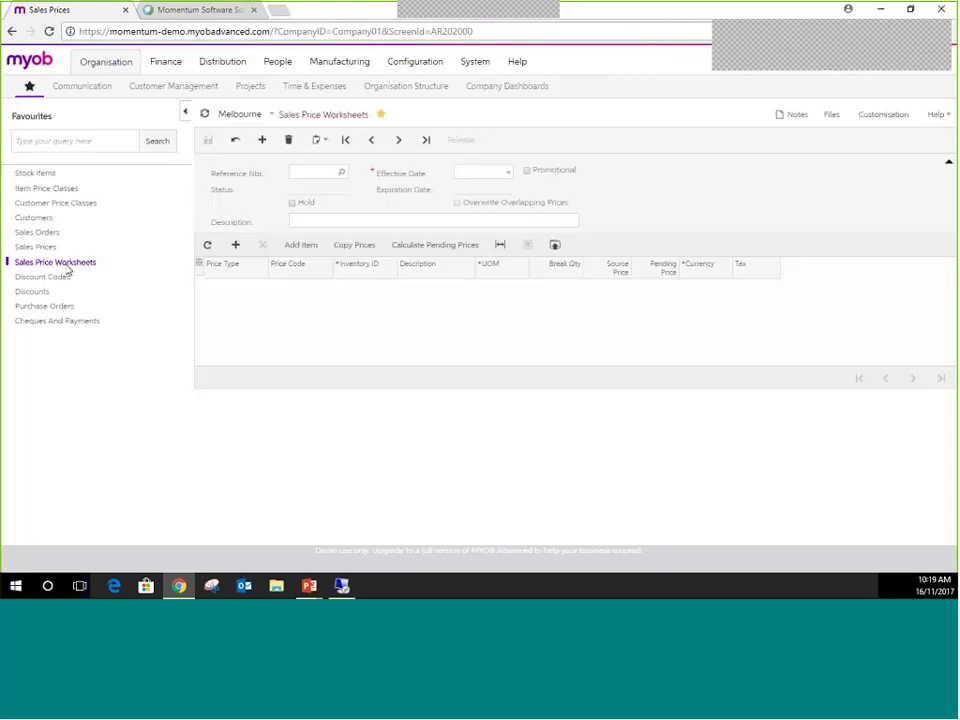
left_click(341, 174)
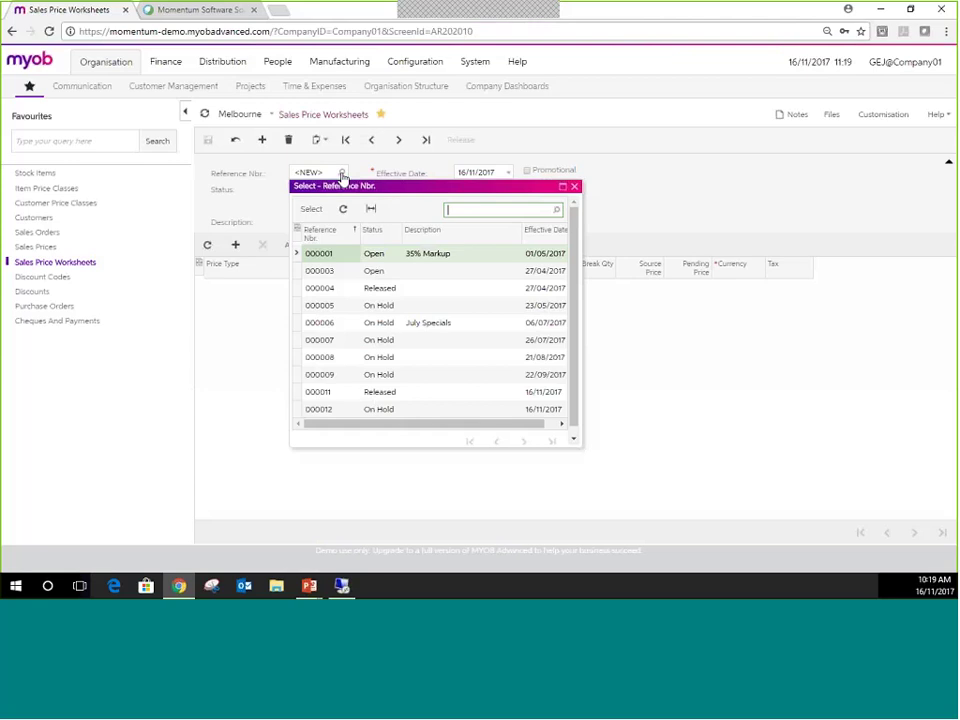
double_click(335, 376)
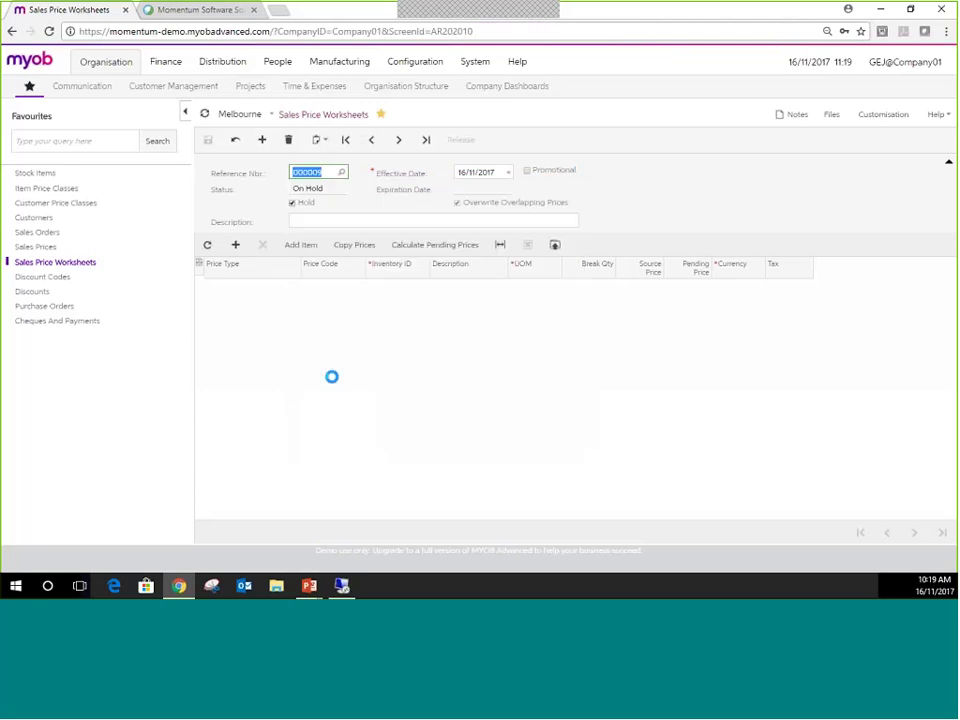
left_click(341, 173)
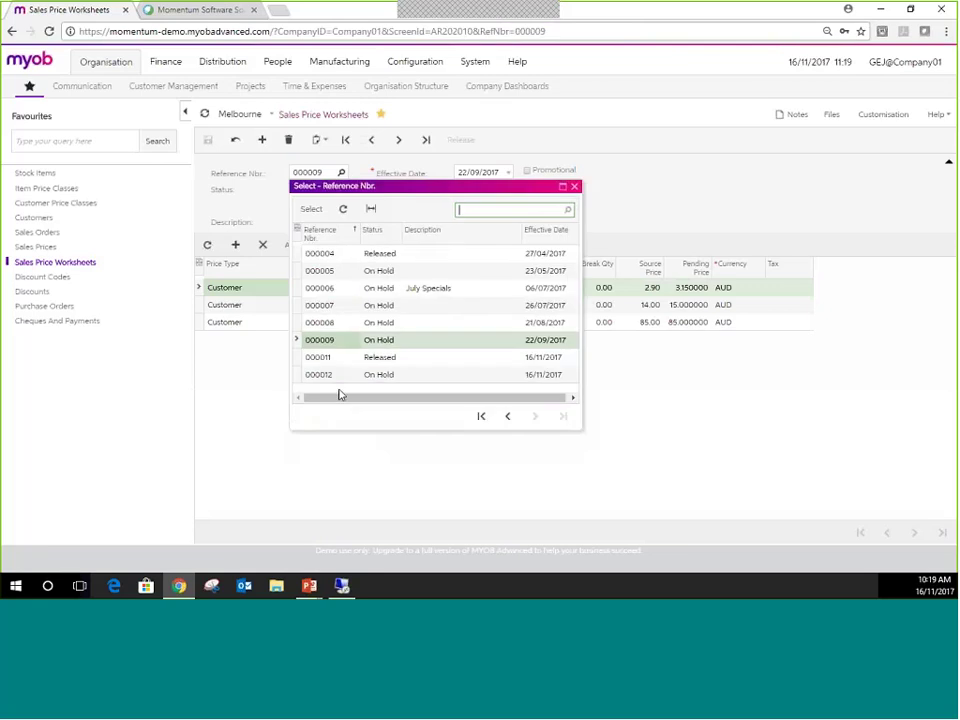
double_click(328, 362)
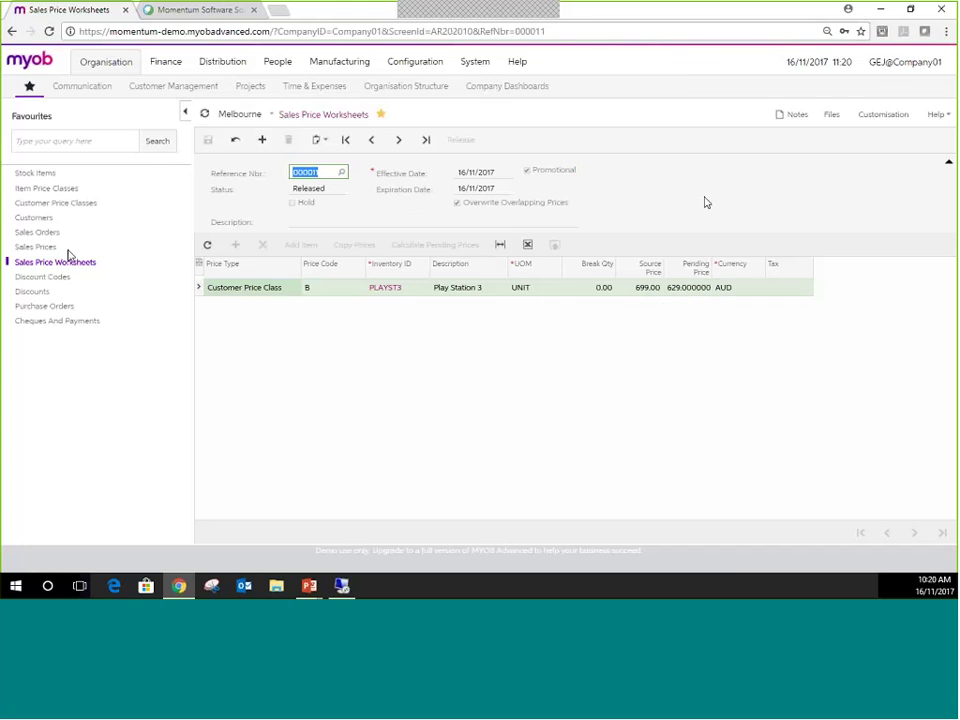
- Set the date of the Alphabetland School sales order to 14/11/2017
left_click(40, 233)
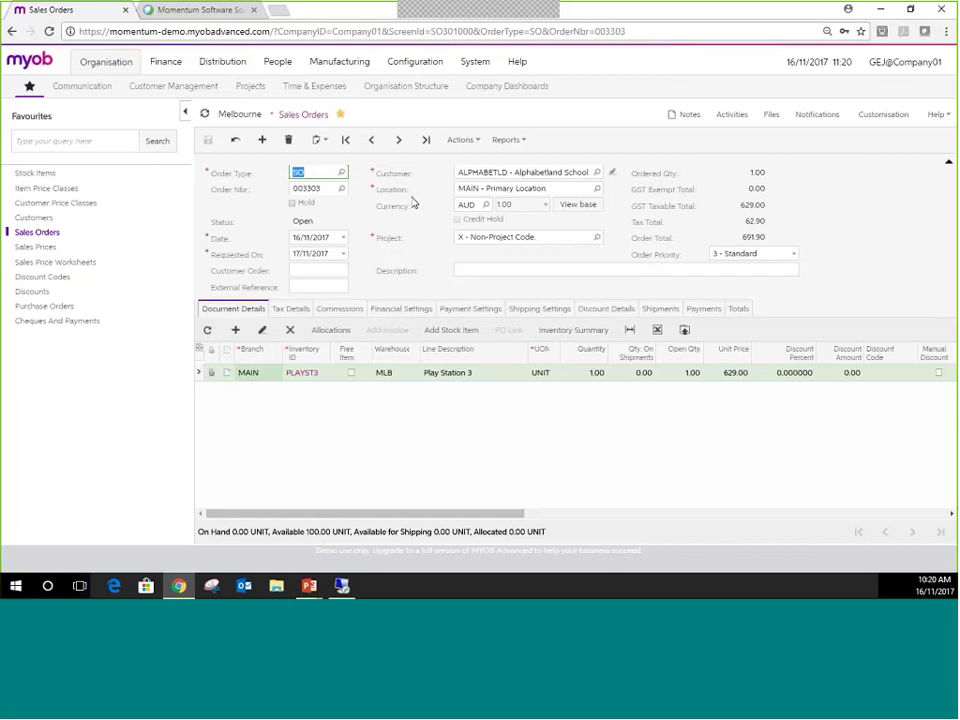
left_click(337, 236)
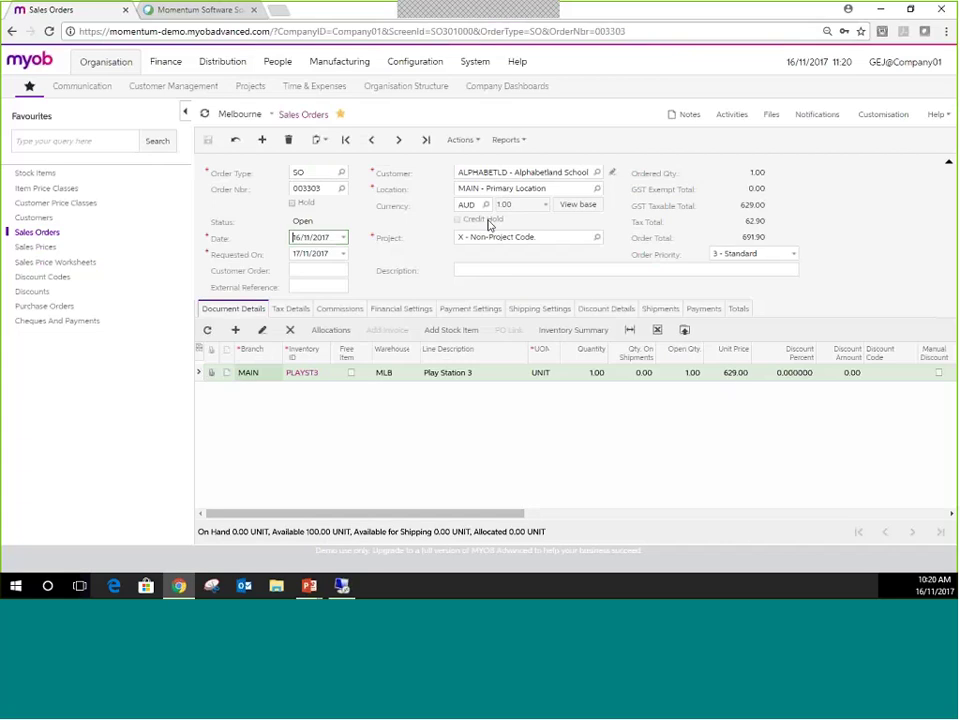
left_click(343, 237)
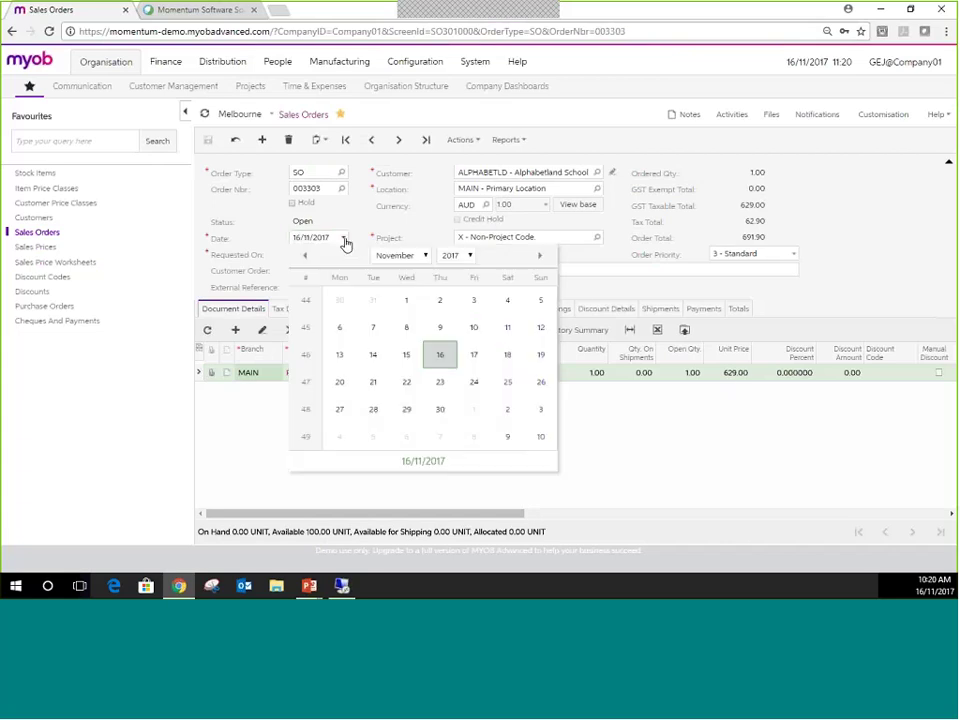
left_click(376, 356)
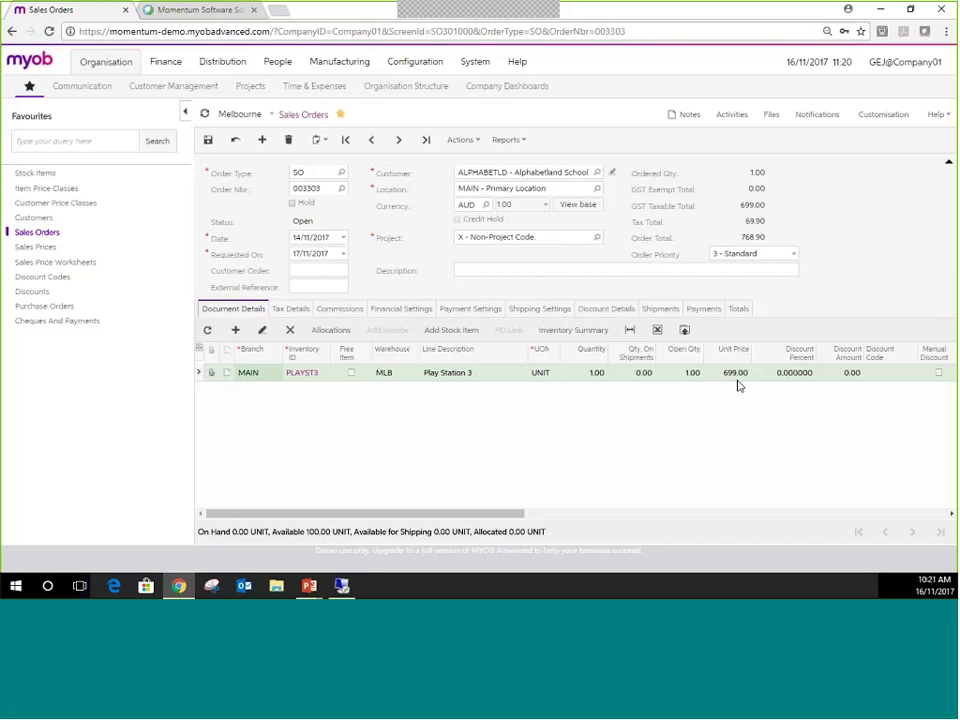
- Set the date of the Alphabetland School sales order to 16/11/2017 to check the promotional unit price
left_click(343, 239)
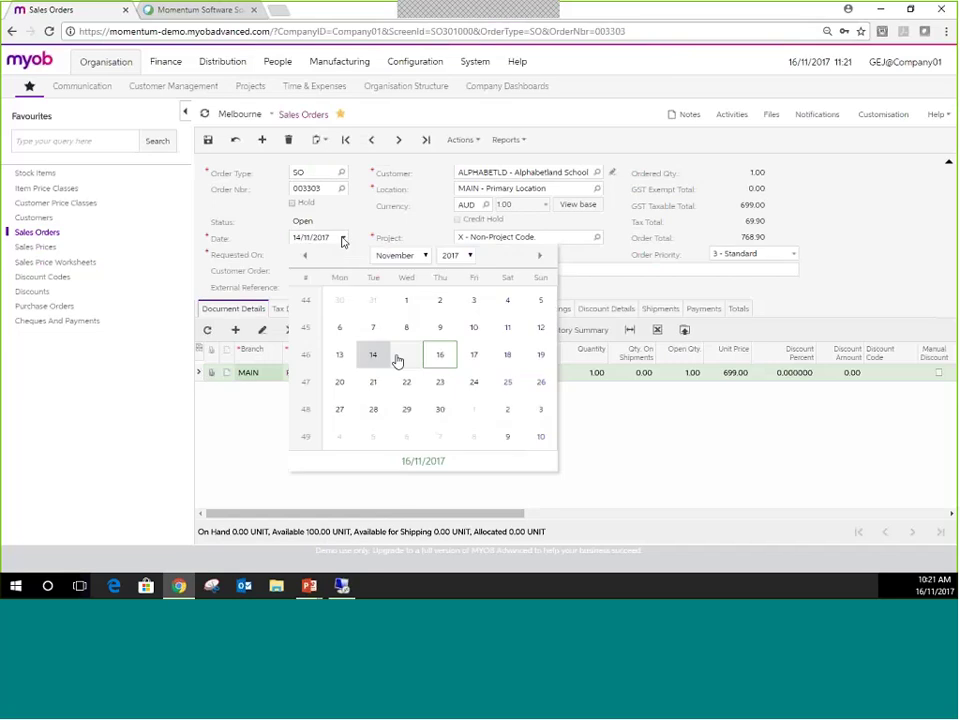
left_click(440, 354)
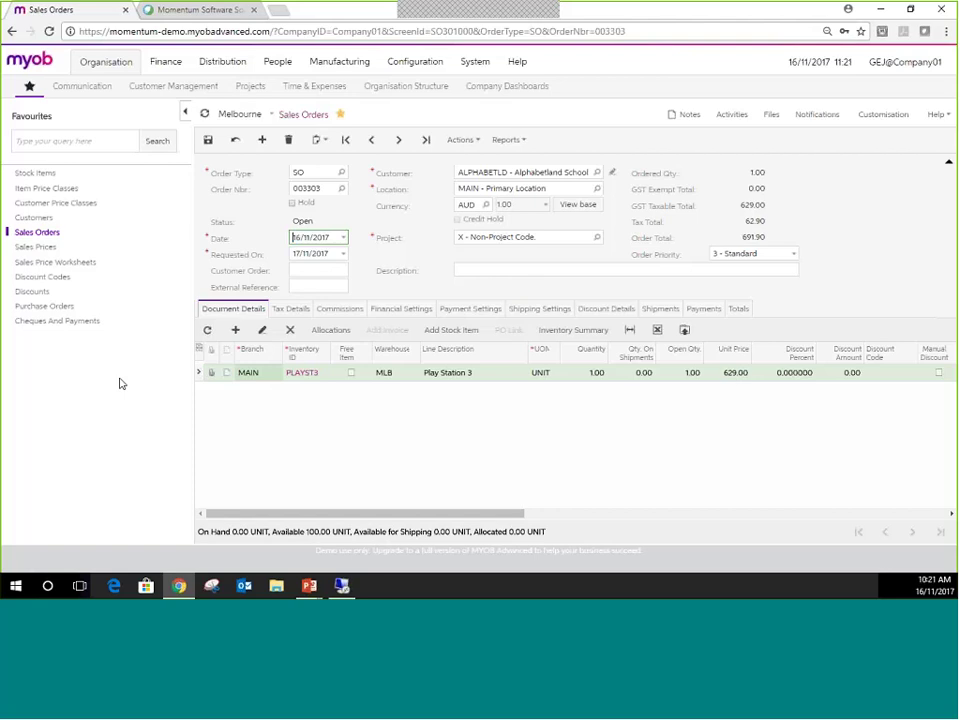
- Leave the sales order without saving and open sales price worksheet 000012
left_click(28, 266)
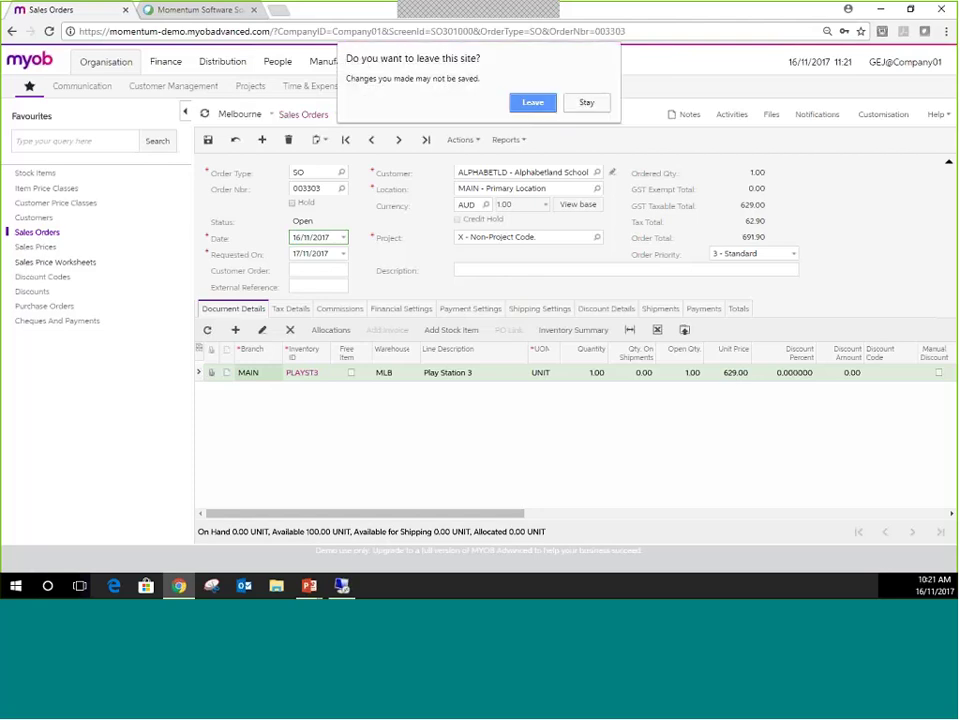
left_click(533, 104)
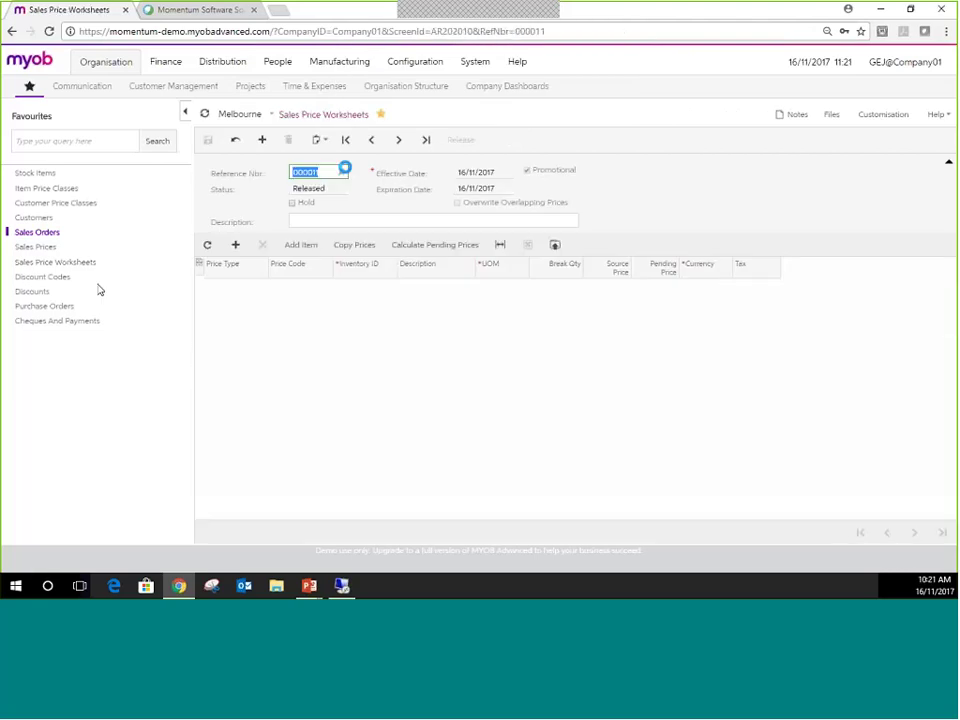
left_click(340, 173)
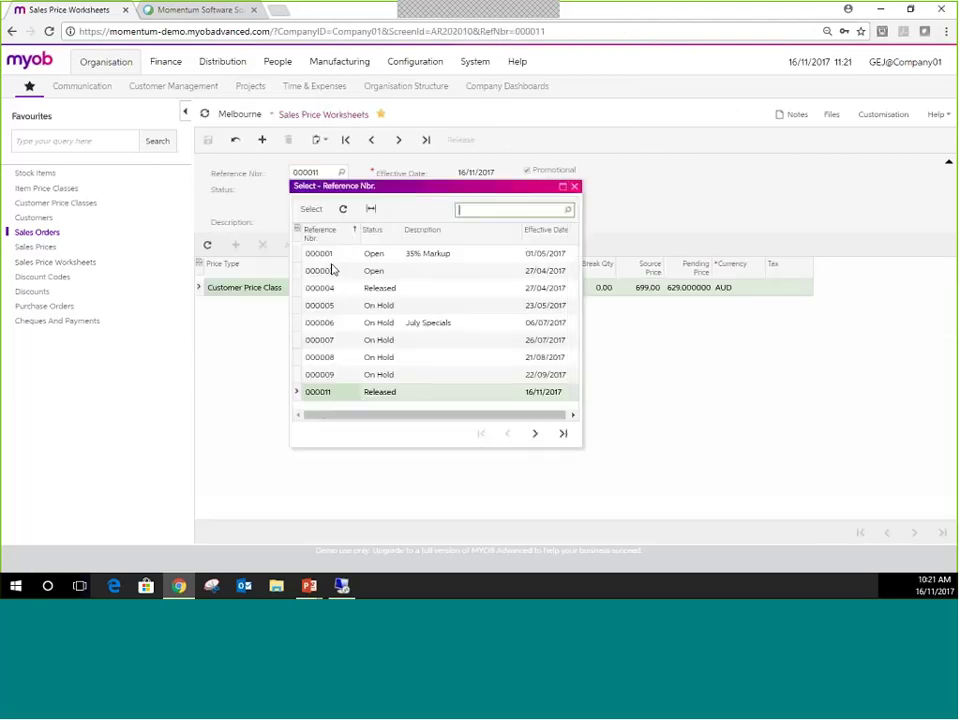
left_click(535, 433)
double_click(340, 393)
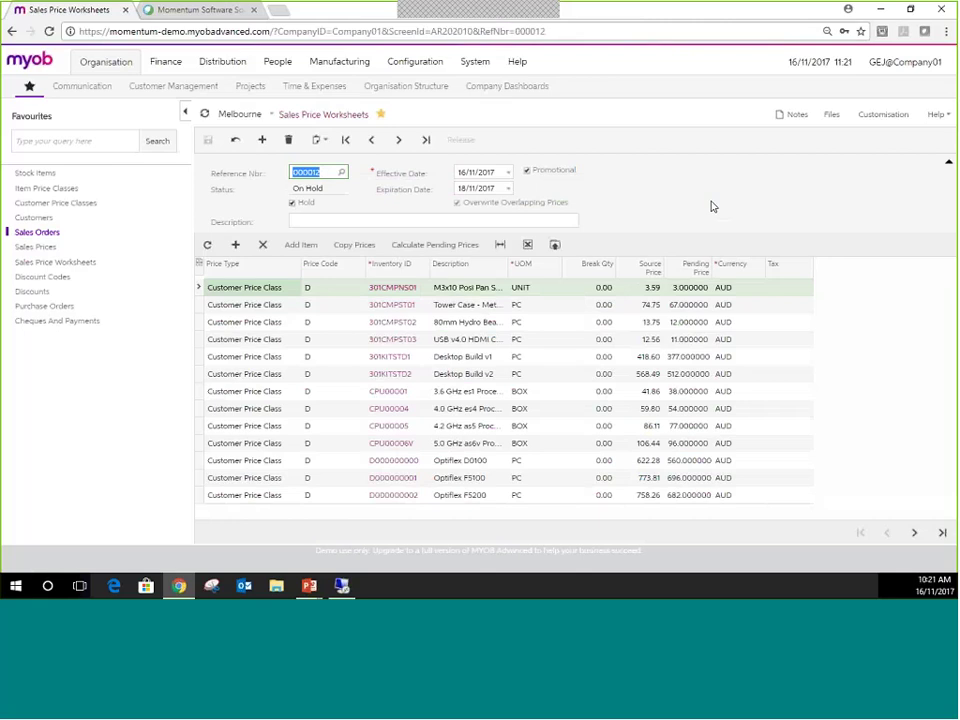
- Examine the Copy Prices source and destination settings and the available price codes, then close them without copying
left_click(353, 247)
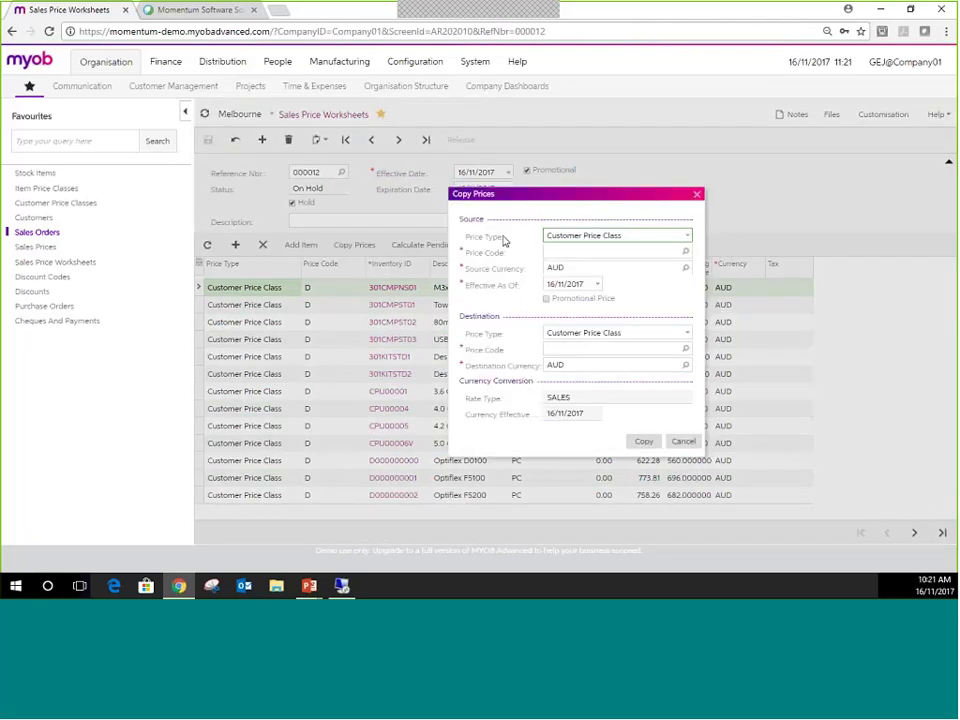
left_click(677, 252)
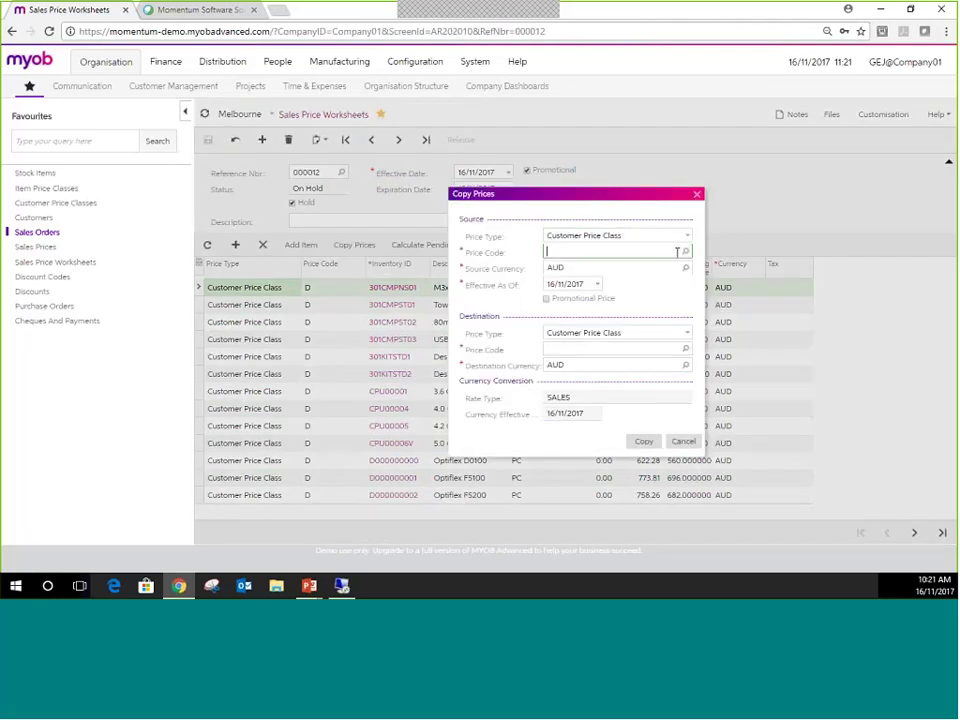
left_click(686, 251)
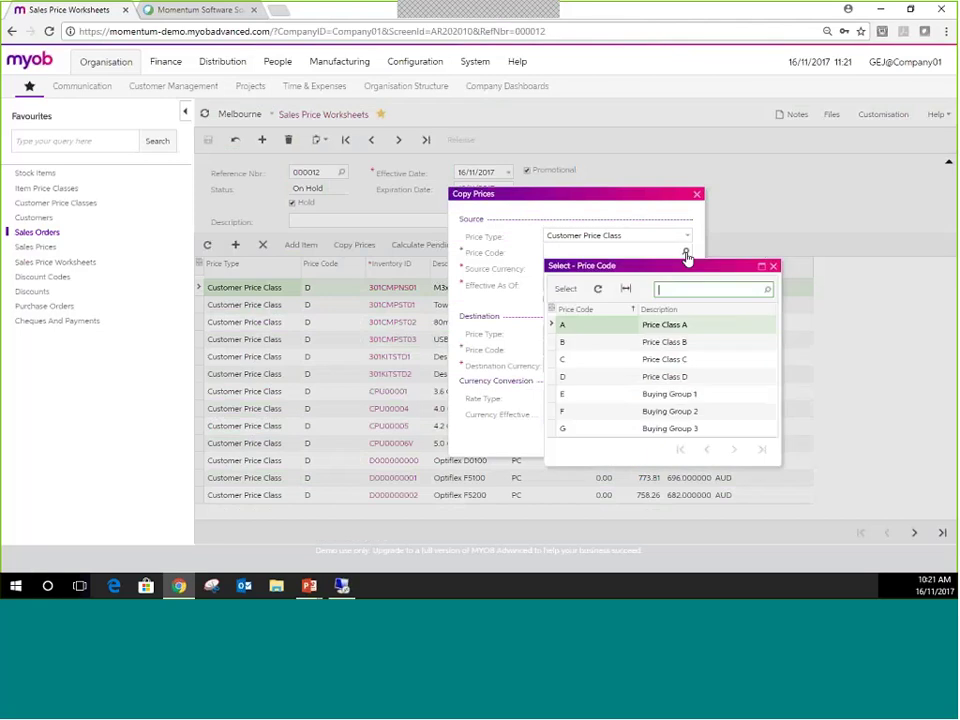
left_click(687, 256)
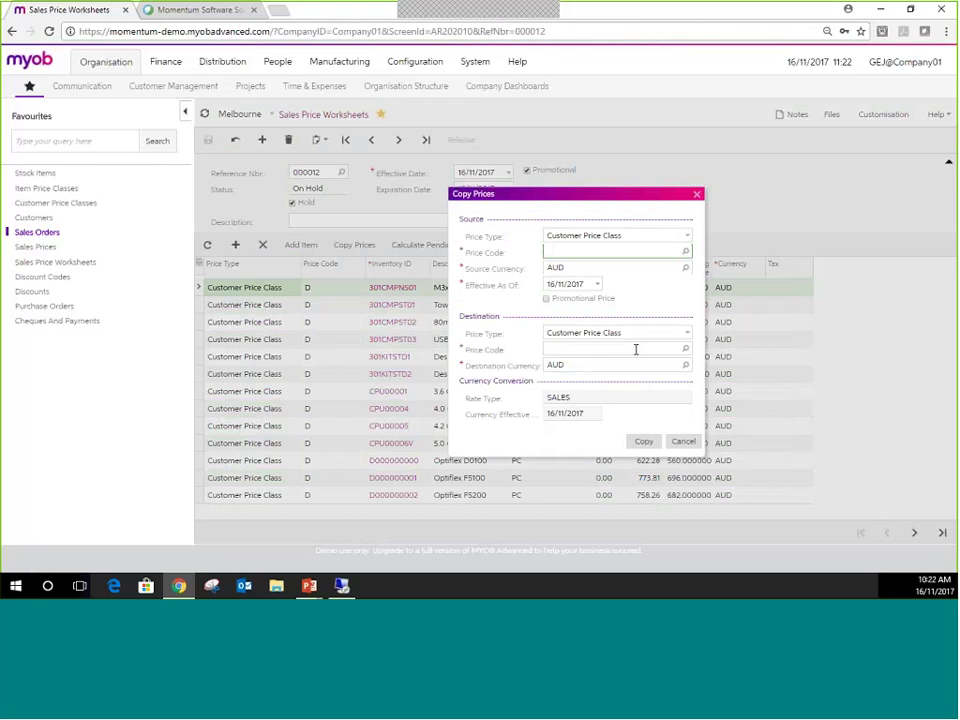
left_click(685, 251)
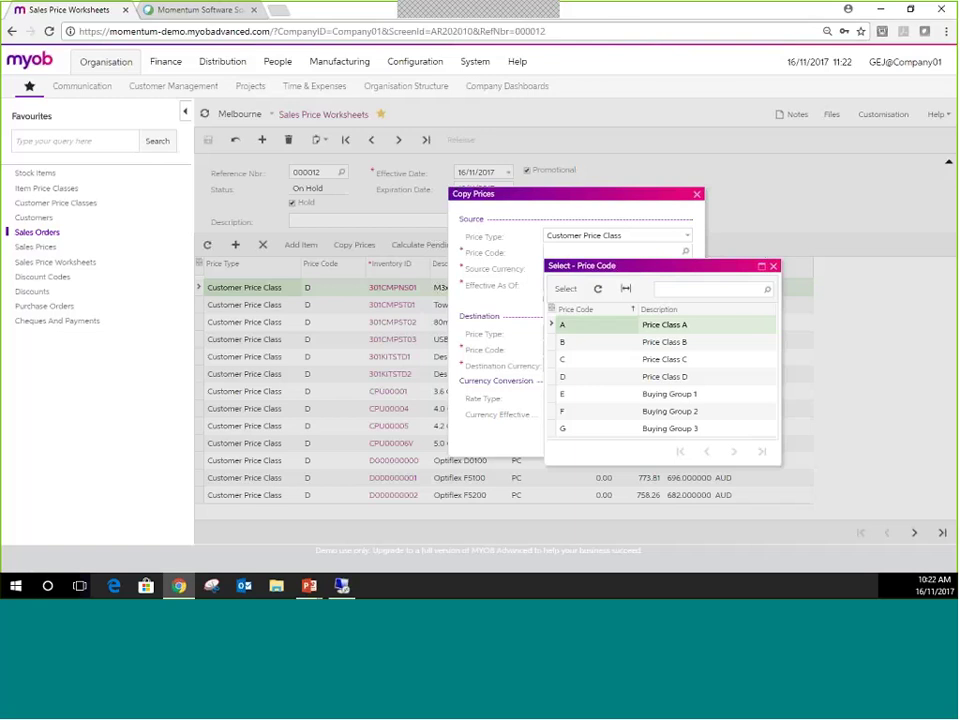
left_click(598, 343)
left_click(769, 214)
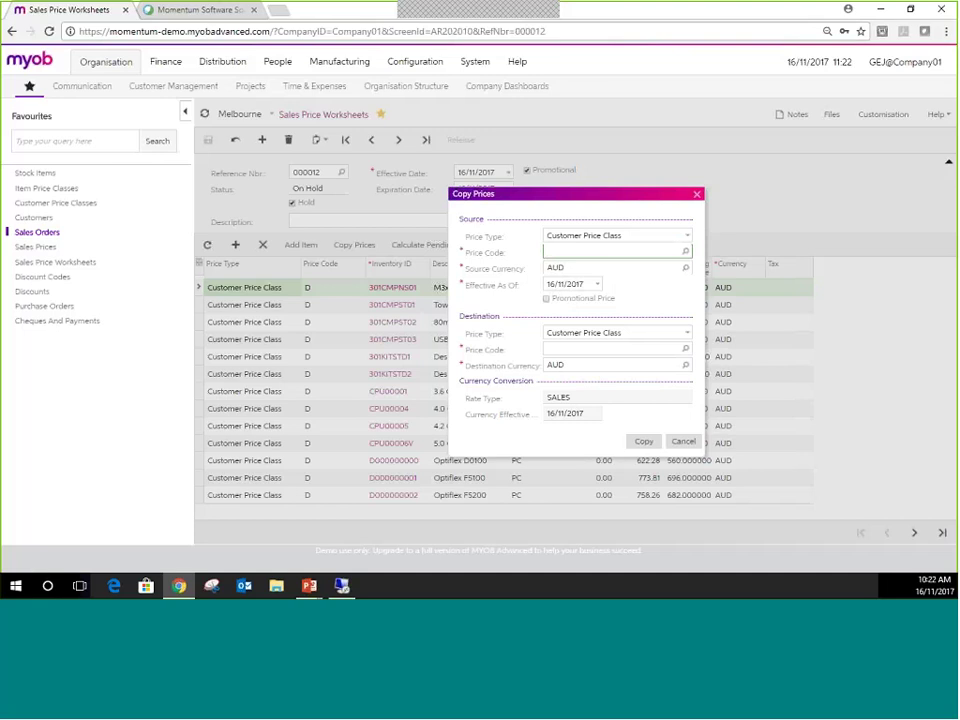
key("Escape")
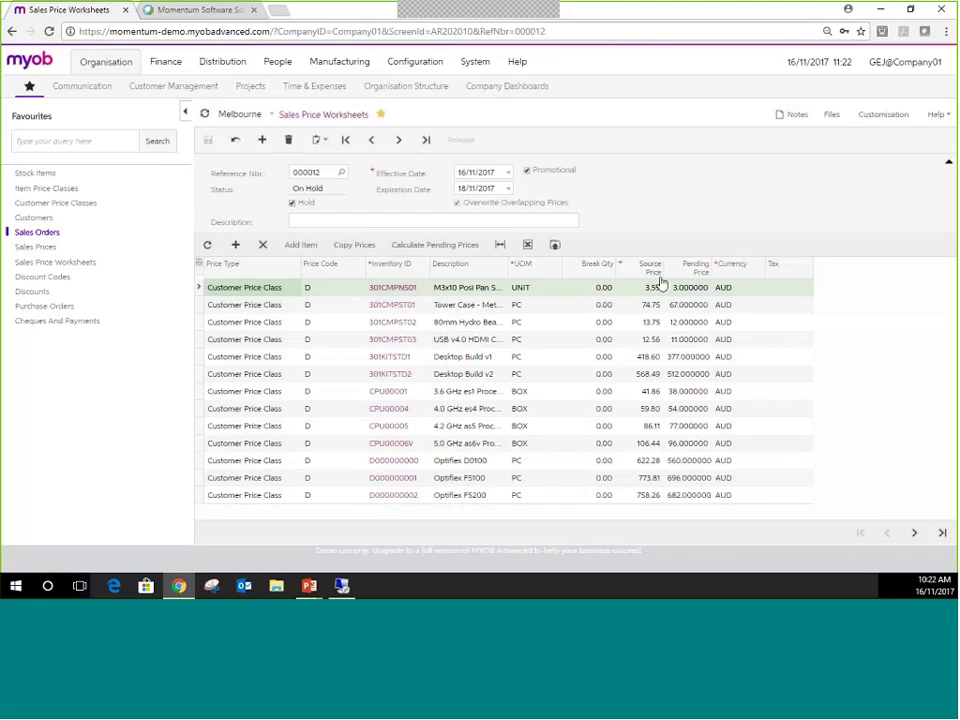
- Calculate the worksheet's pending prices at 95% of the source price with 0 decimal places
left_click(433, 248)
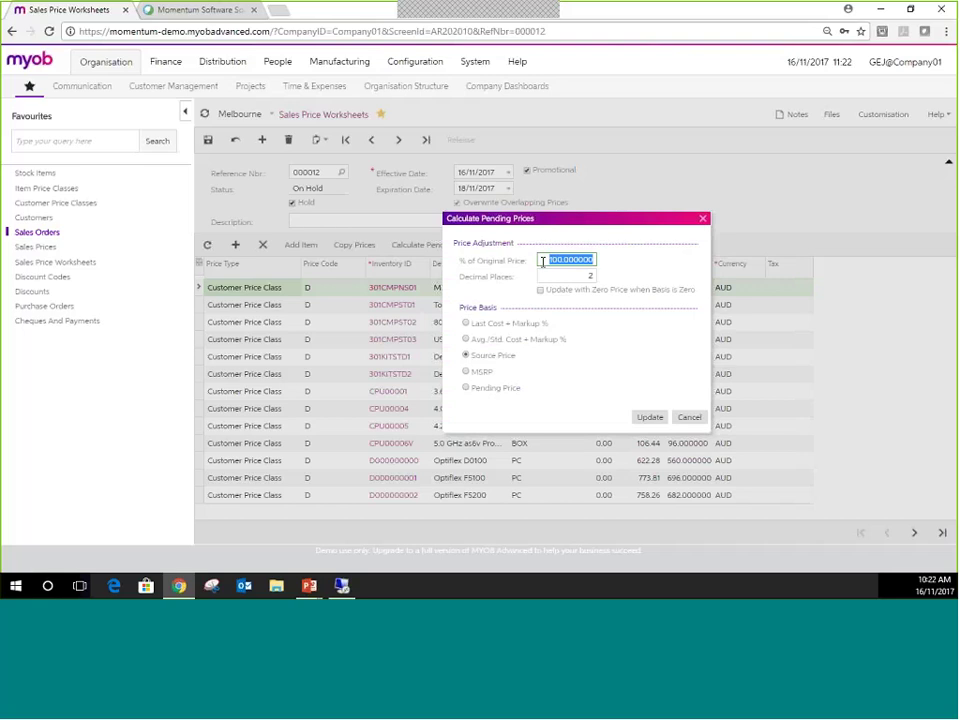
type("95")
left_click(582, 276)
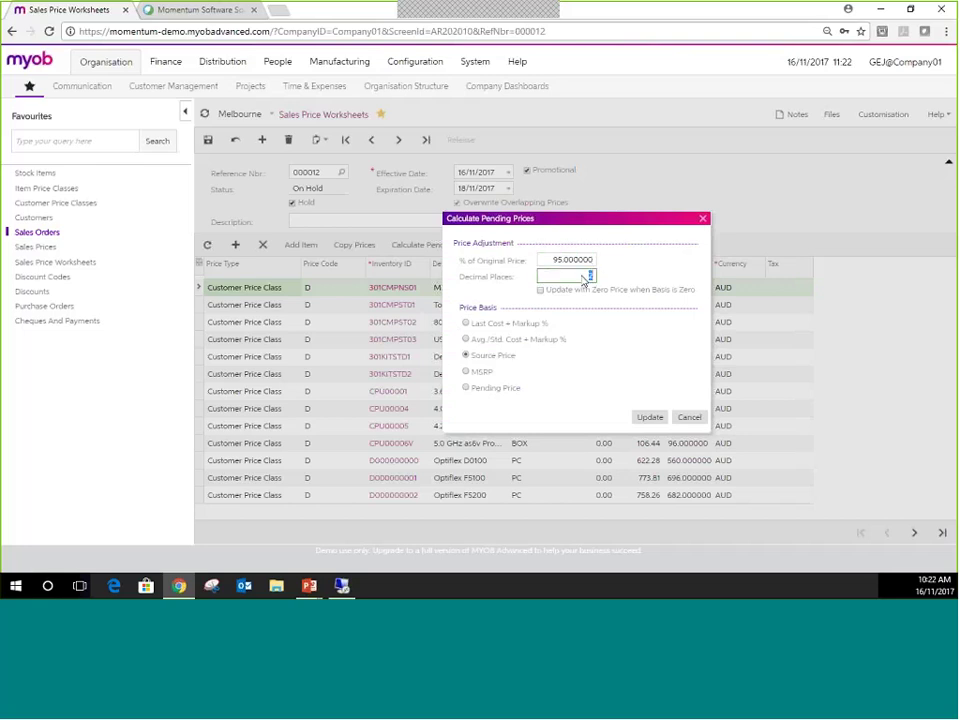
type("0")
left_click(651, 417)
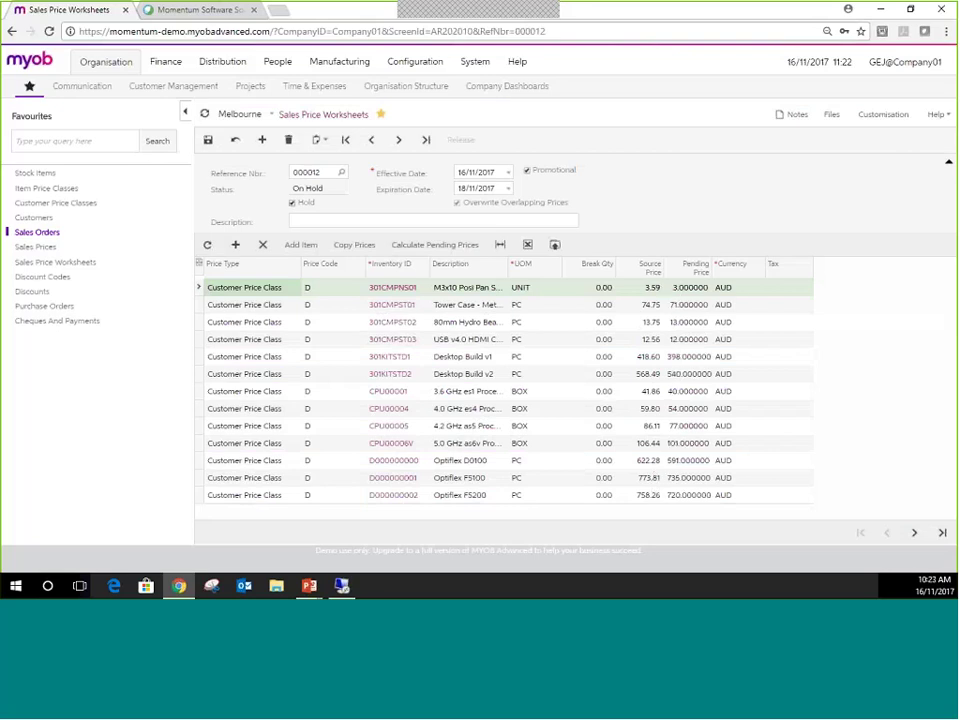
- Recalculate the pending prices at 95% with Pending Price as the price basis, and check the resulting prices on the first lines
left_click(408, 242)
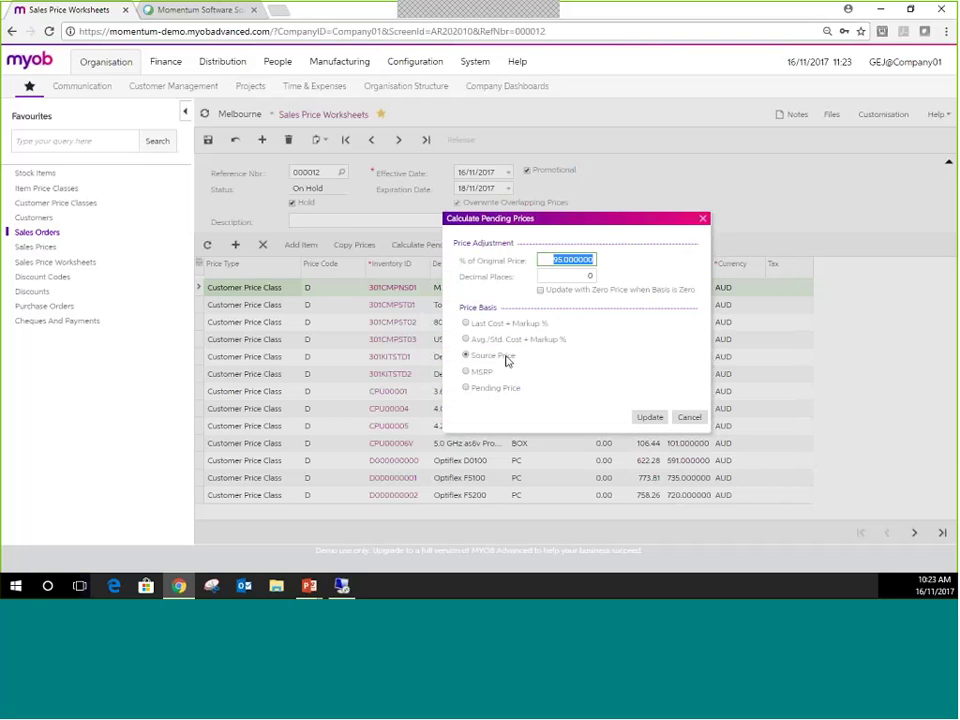
left_click(650, 416)
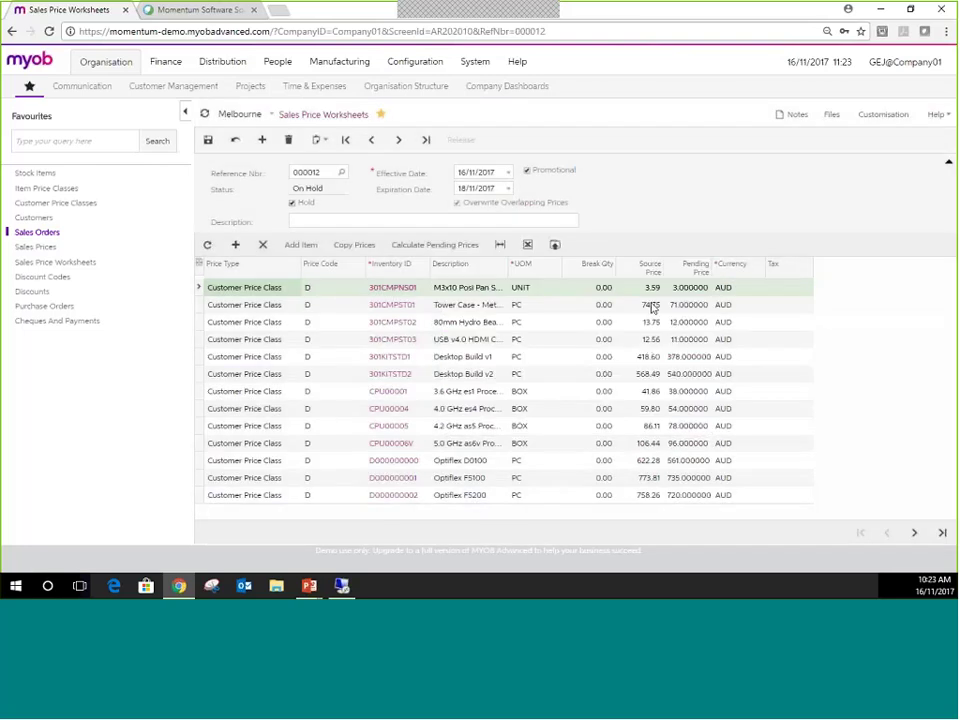
left_click(651, 306)
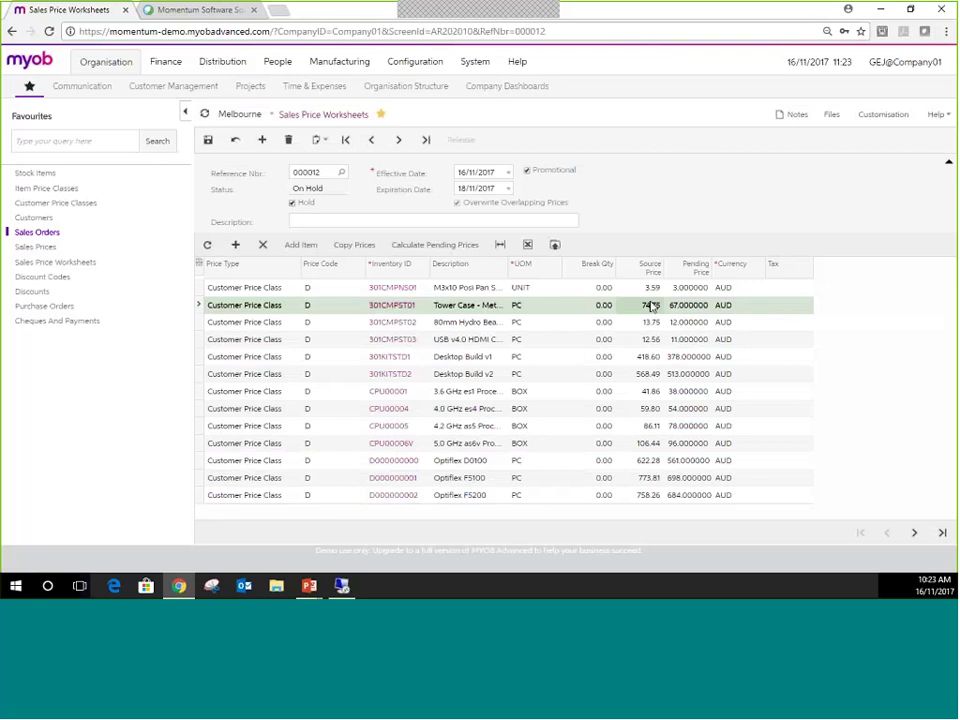
left_click(697, 289)
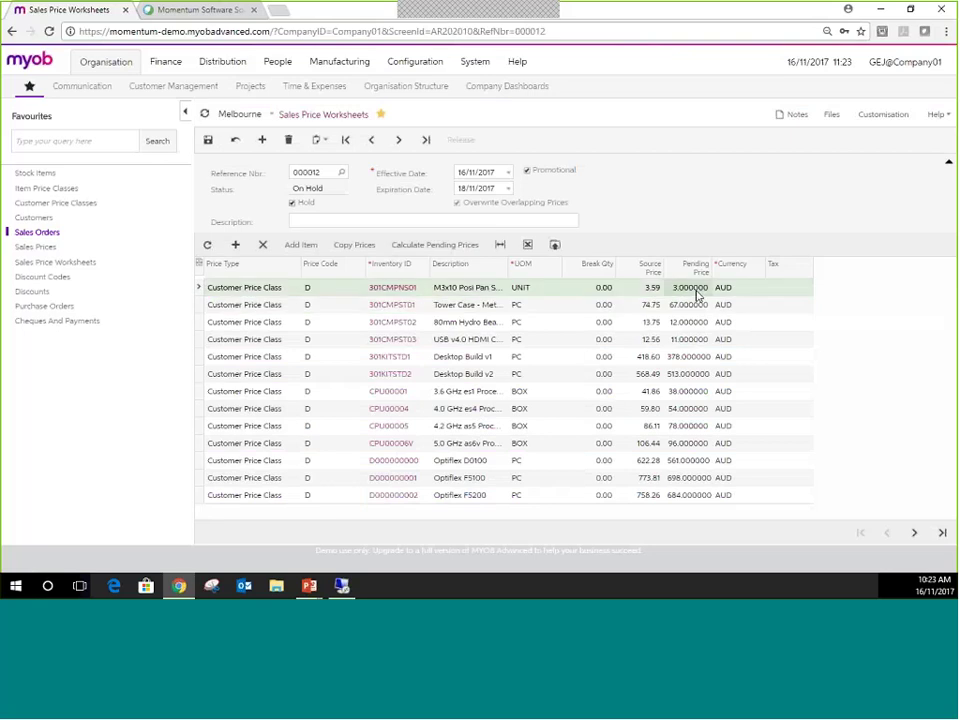
left_click(690, 306)
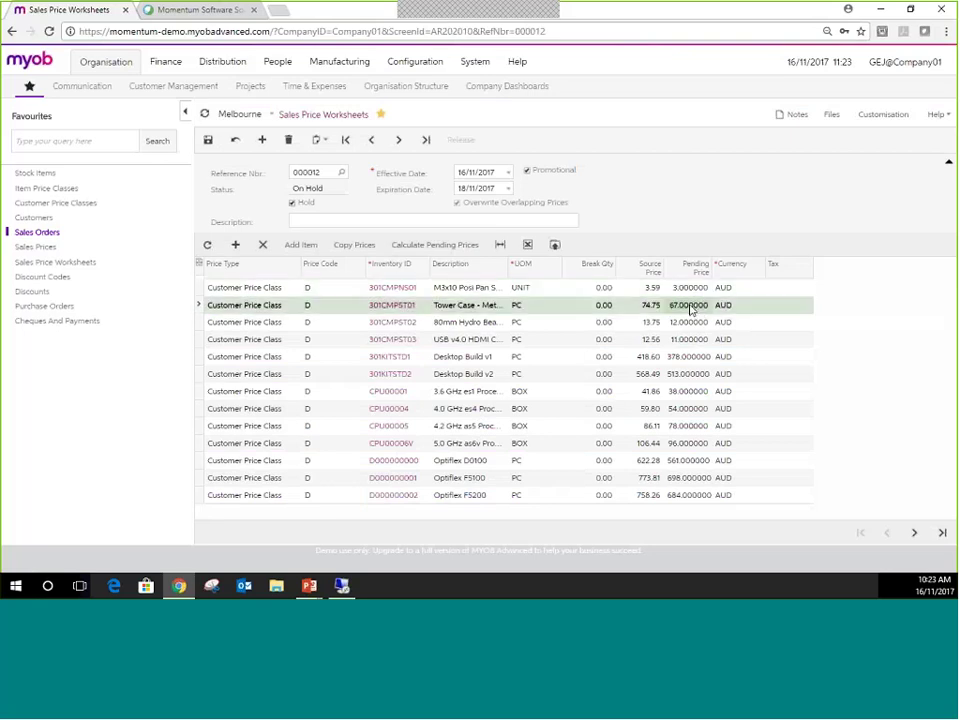
left_click(690, 323)
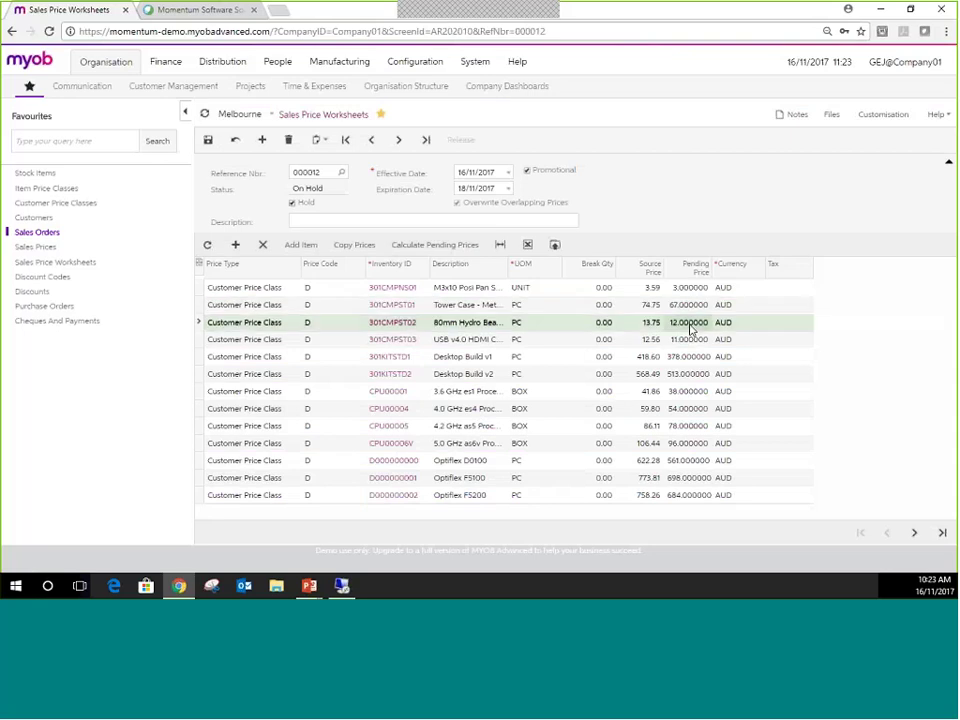
left_click(690, 339)
left_click(690, 357)
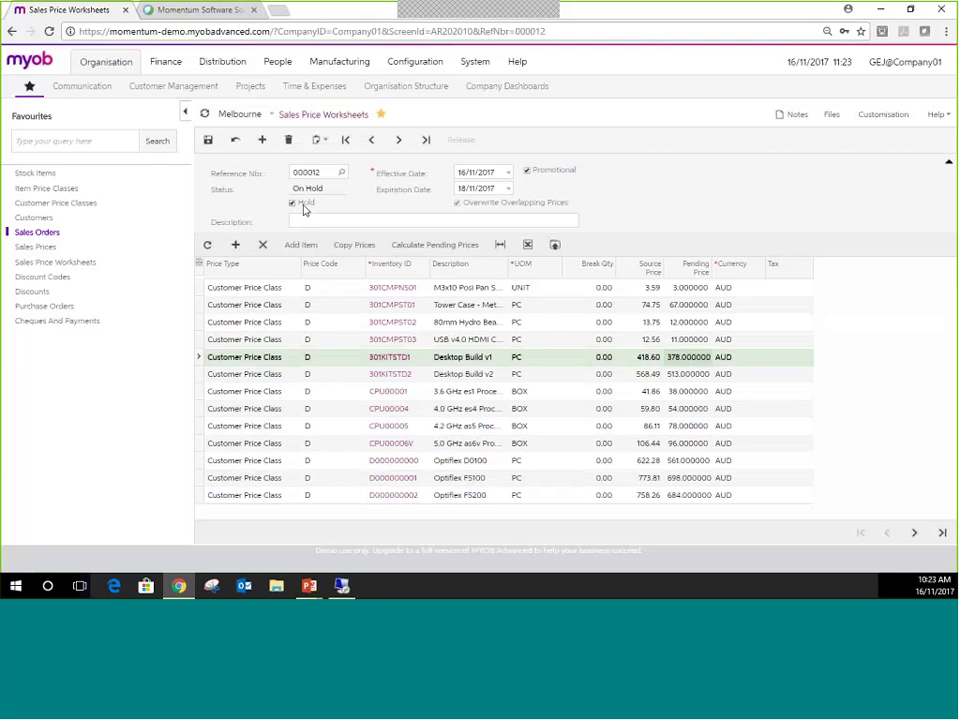
- Take sales price worksheet 000012 off hold and release it
left_click(304, 205)
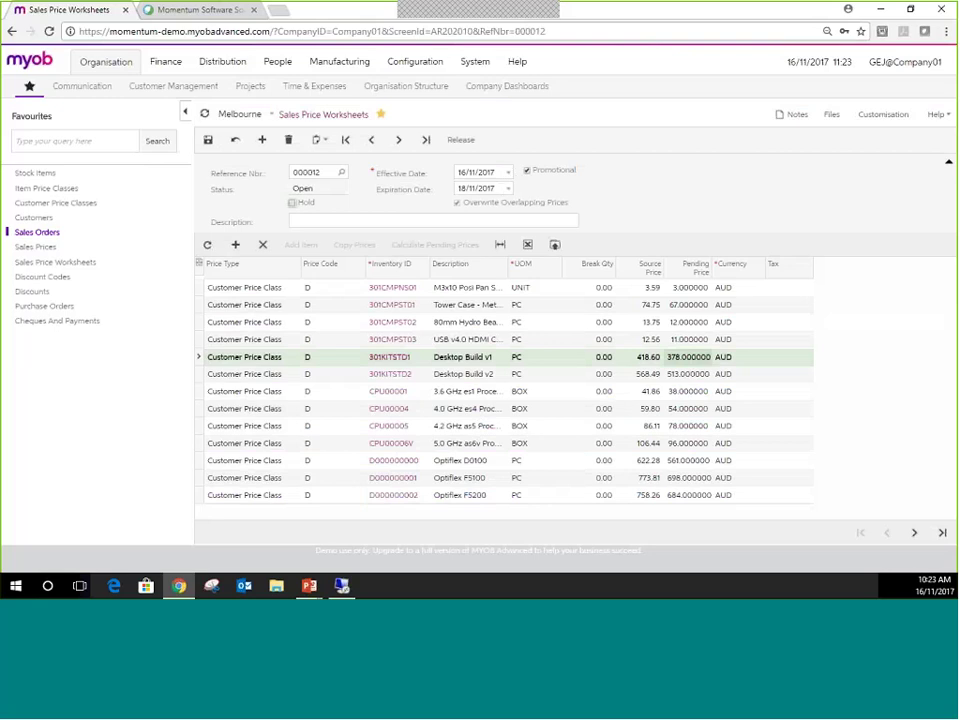
left_click(461, 140)
- Filter the sales prices by the Customer Price Class type and price code D to examine the released promotional prices
left_click(35, 248)
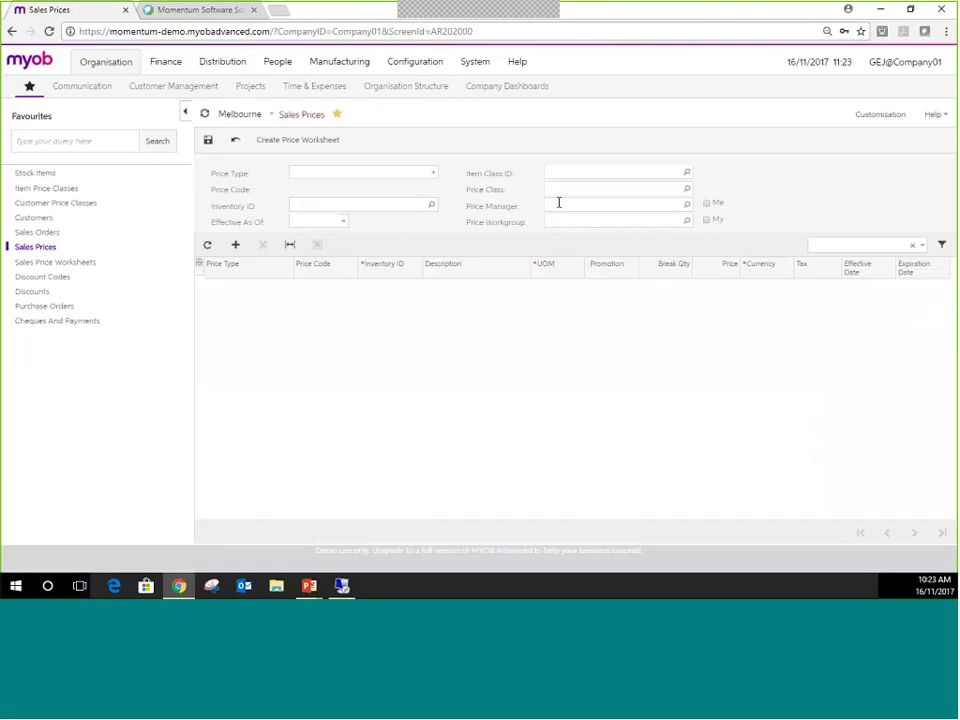
left_click(400, 173)
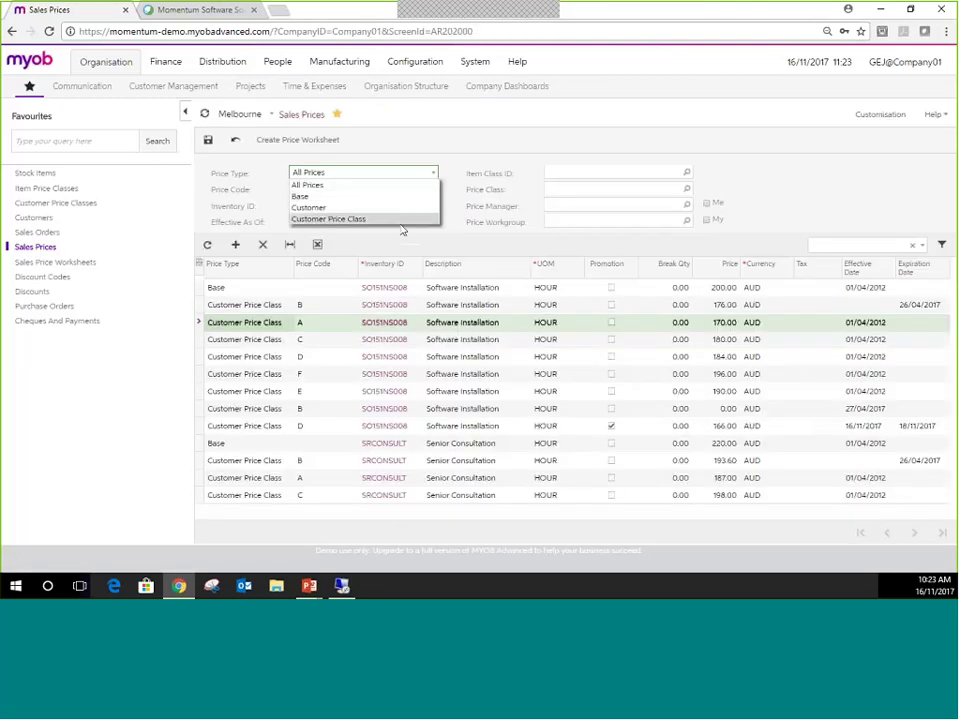
left_click(400, 219)
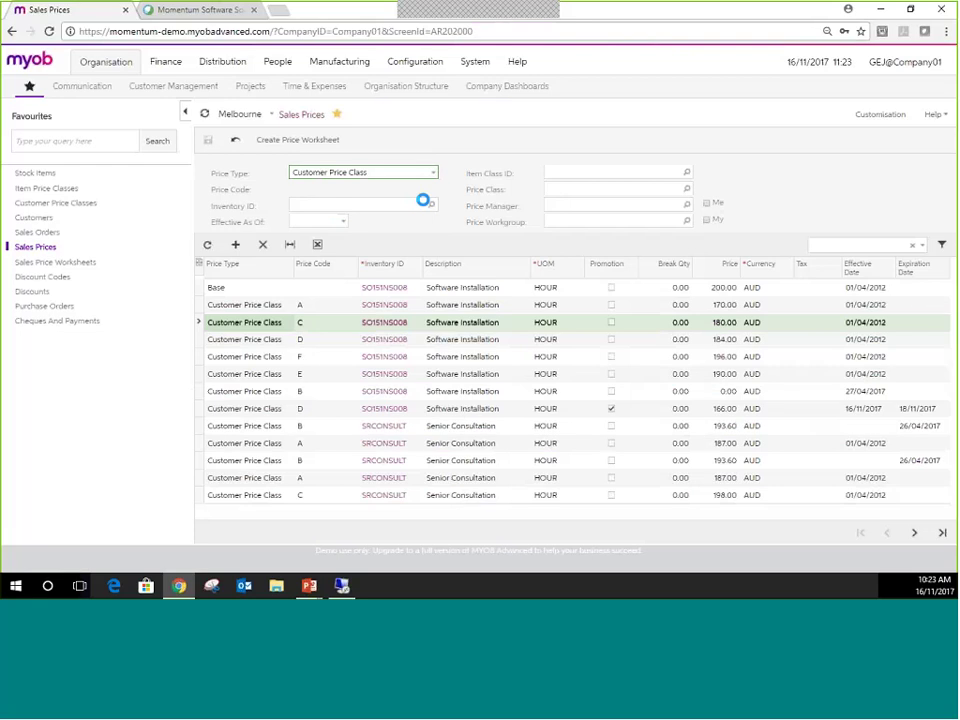
left_click(429, 190)
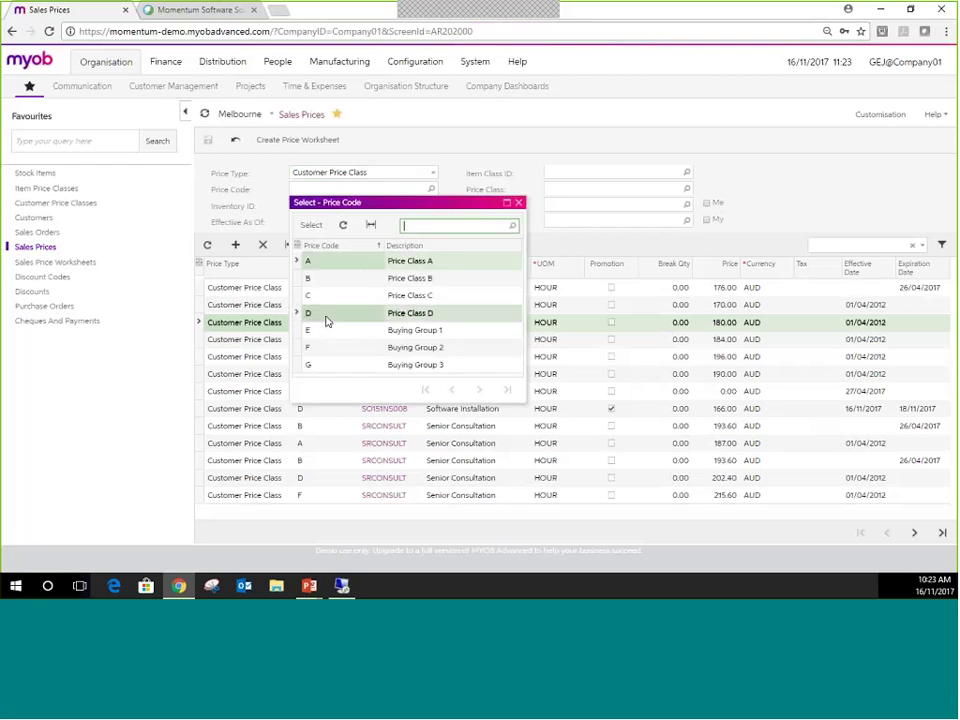
double_click(325, 313)
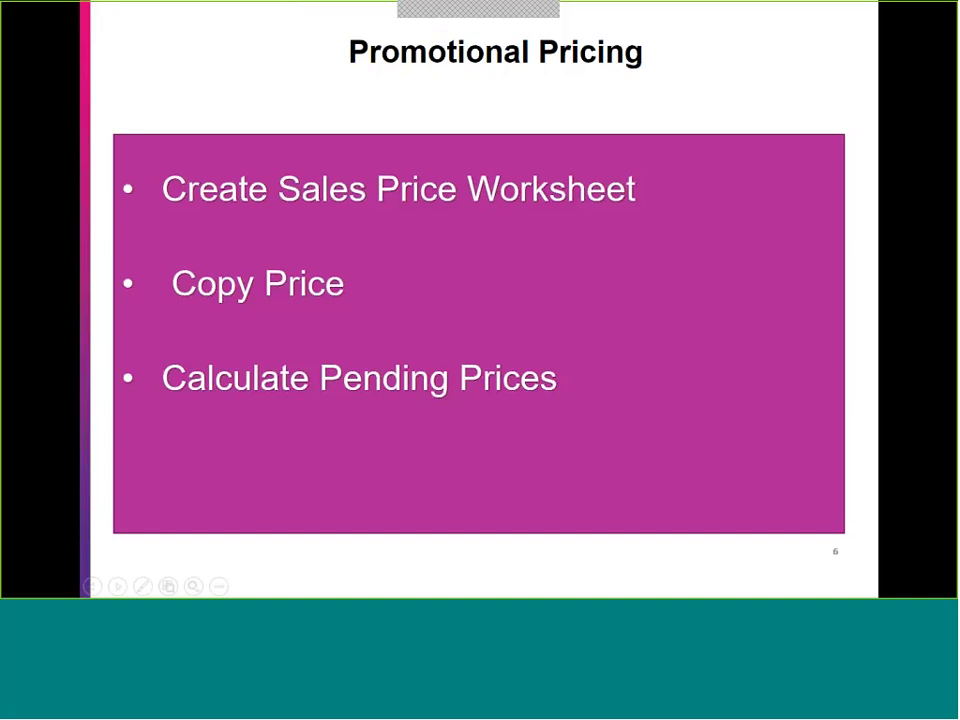
key("Right")
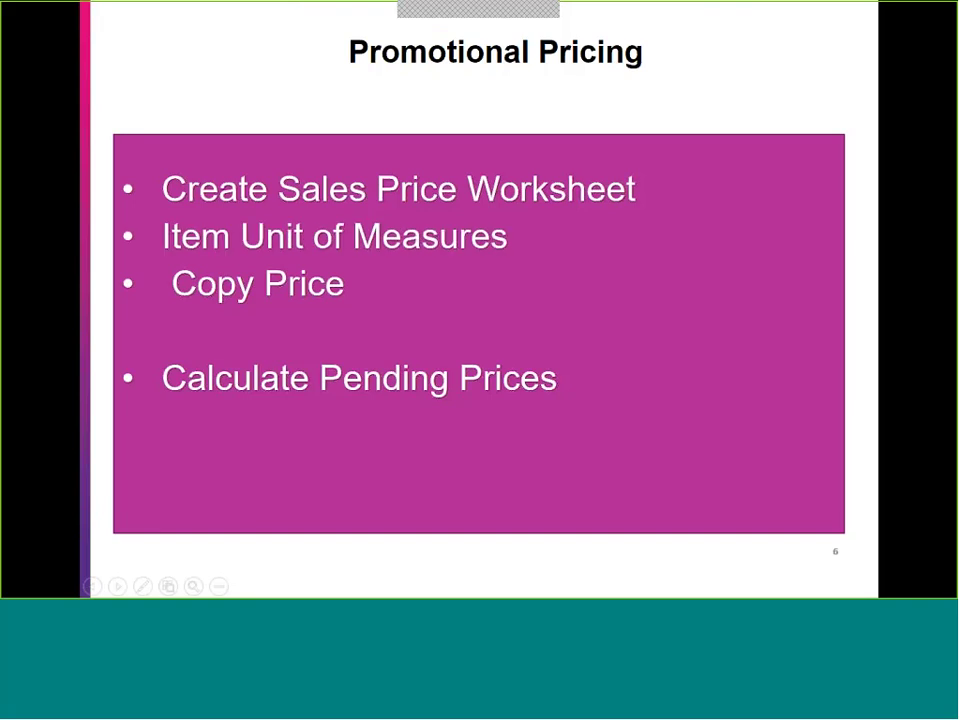
key("Right")
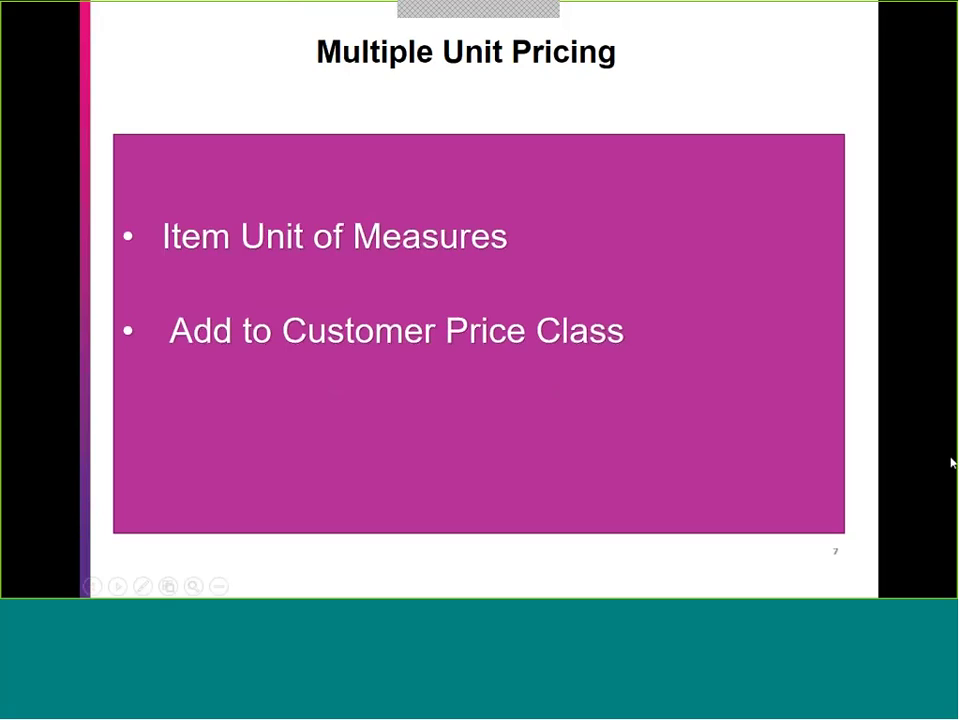
- Switch back to MYOB Advanced, filter the sales prices by price code E and look through the further pages of prices
key("alt+Tab")
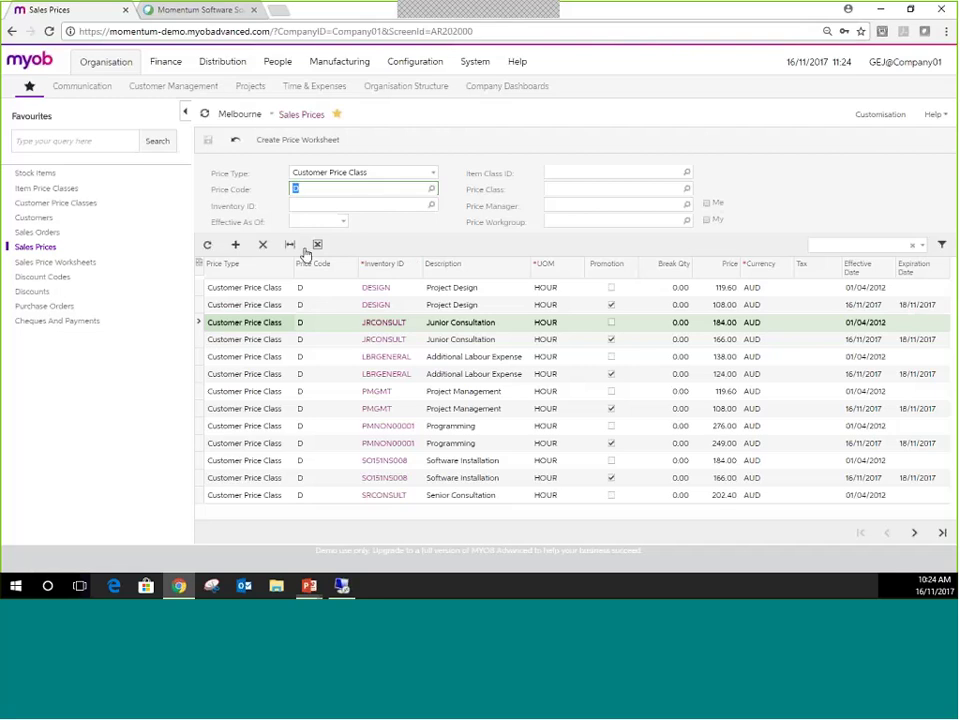
left_click(432, 189)
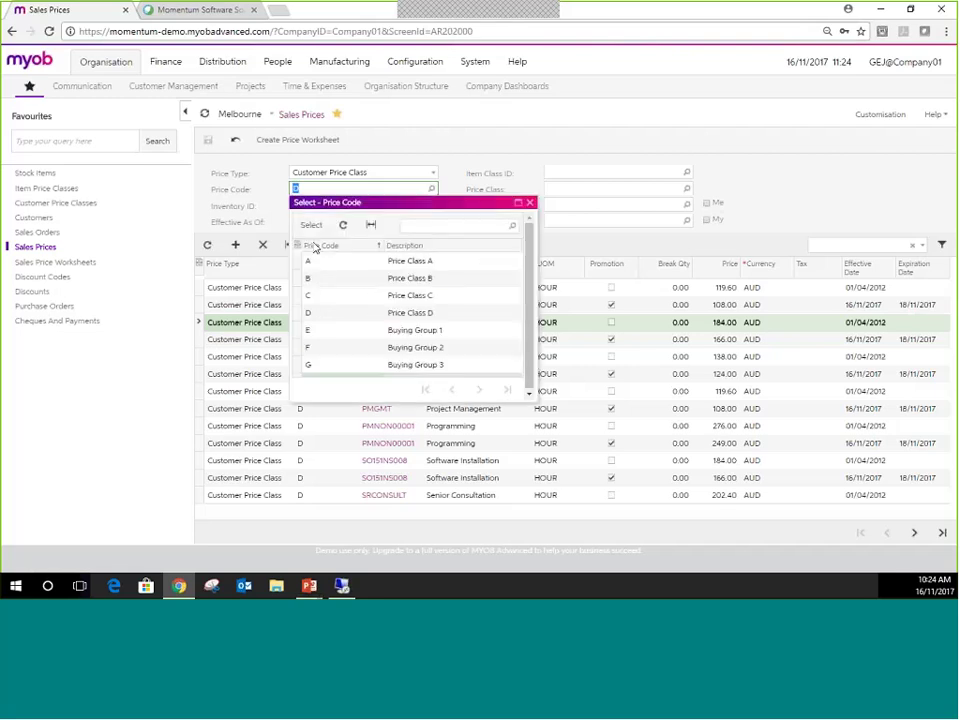
double_click(316, 330)
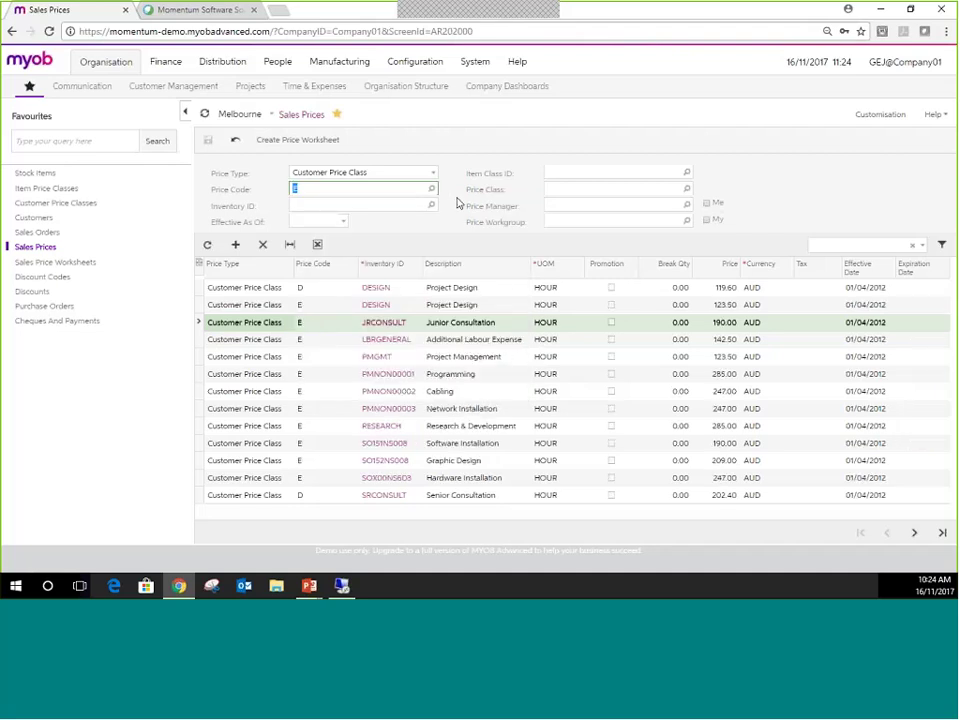
left_click(913, 535)
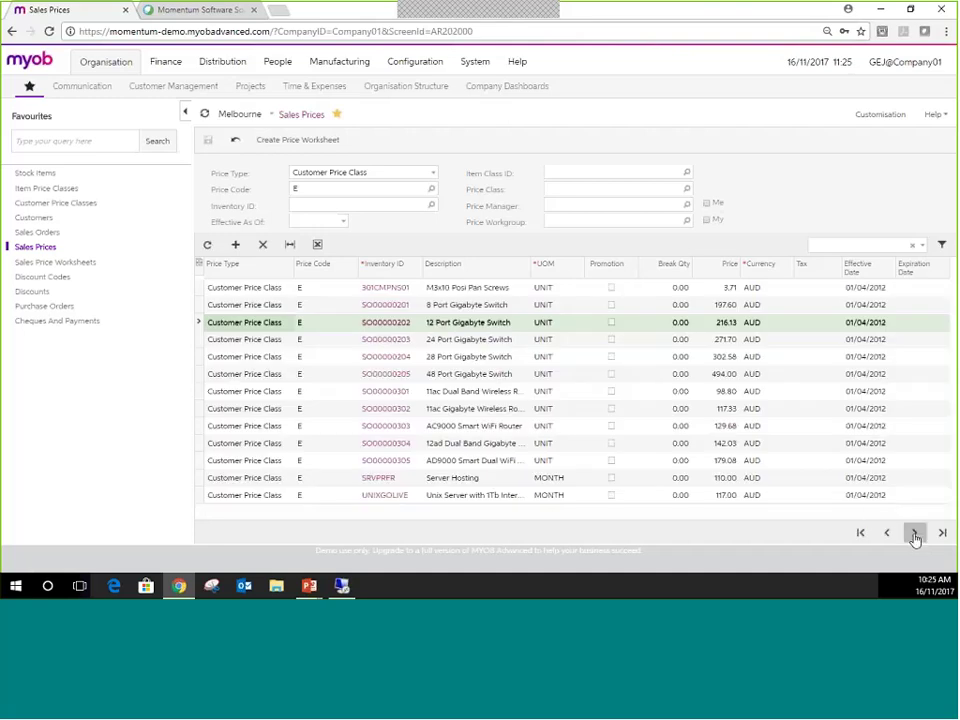
- Look through the next page of class E prices and filter the sales prices by price class DESKTOP
left_click(913, 535)
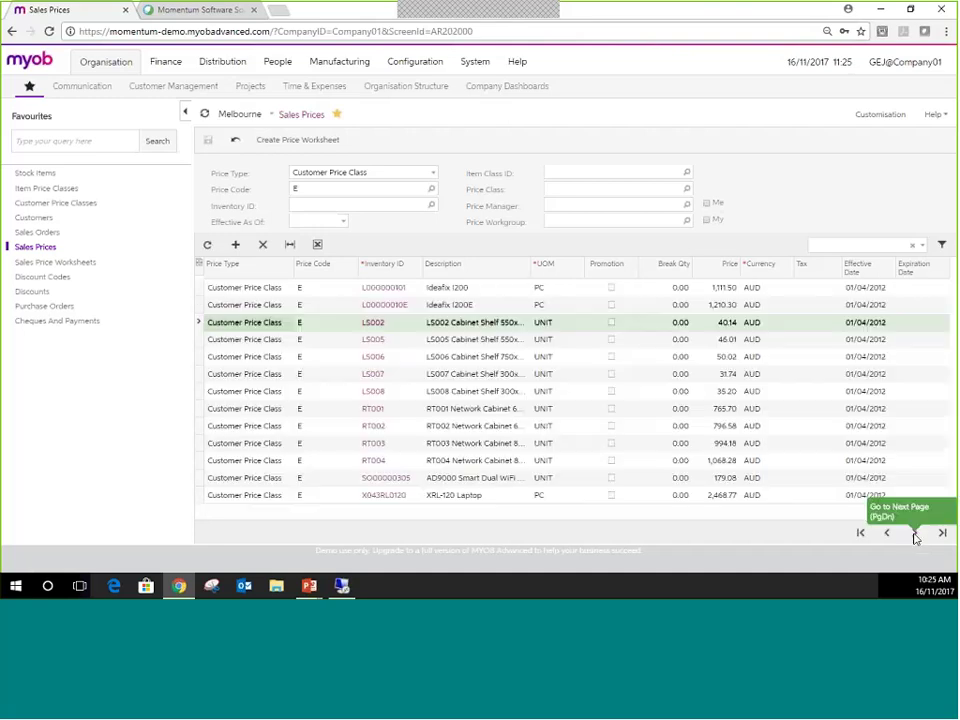
left_click(603, 192)
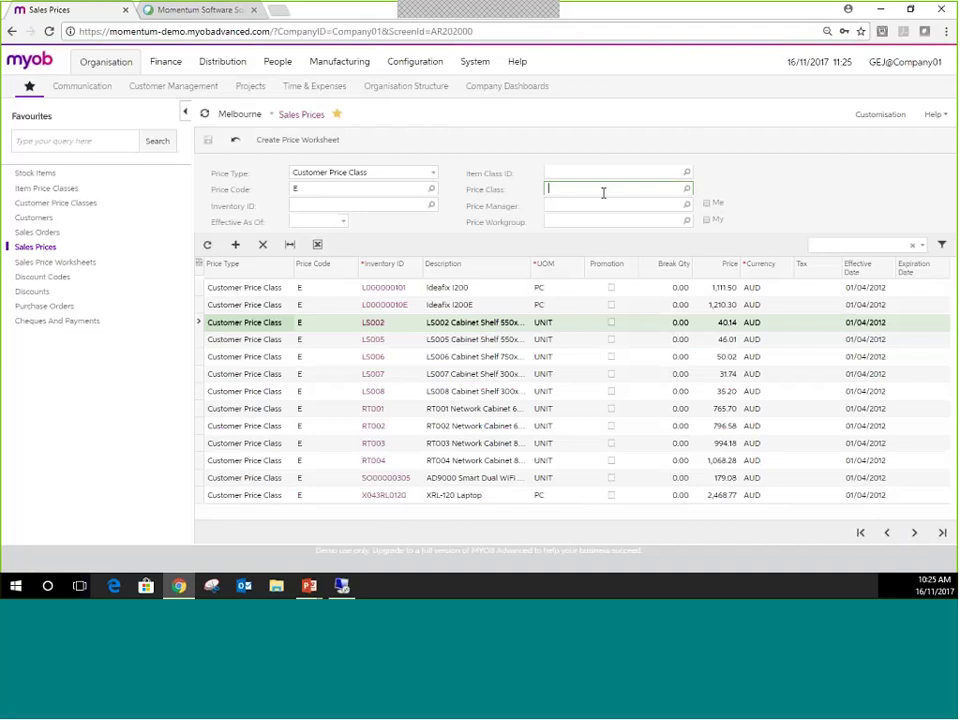
left_click(686, 189)
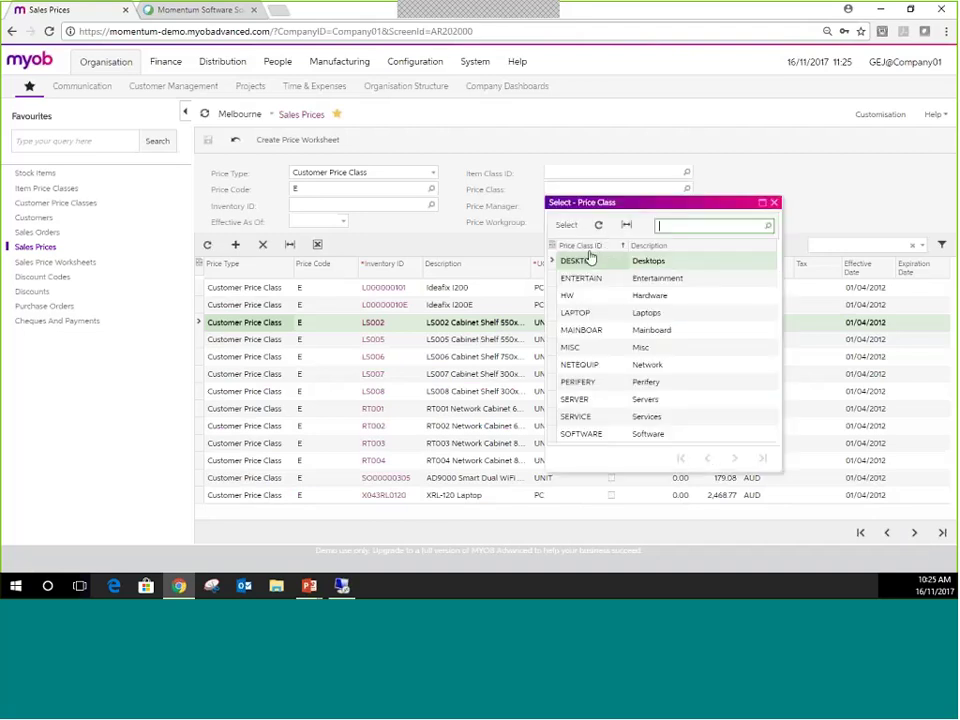
left_click(582, 245)
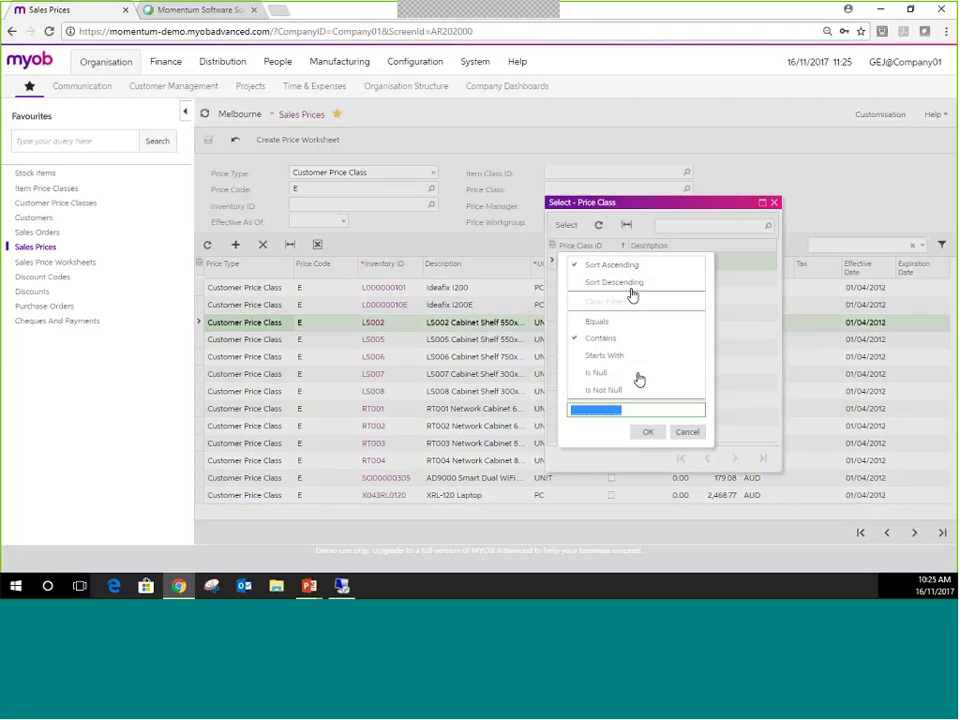
left_click(686, 432)
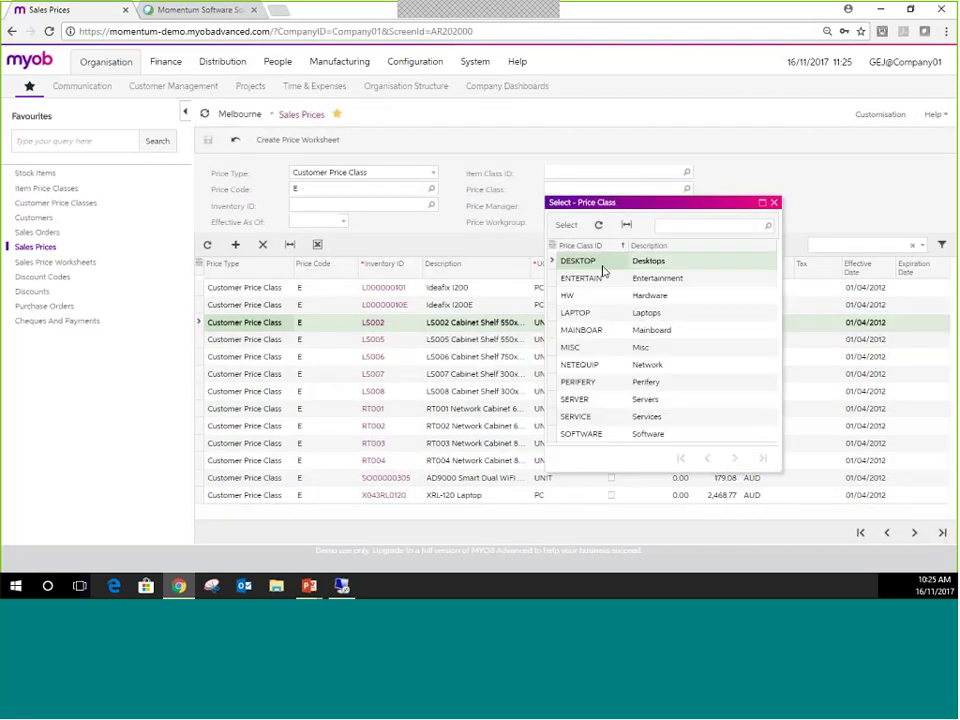
double_click(602, 262)
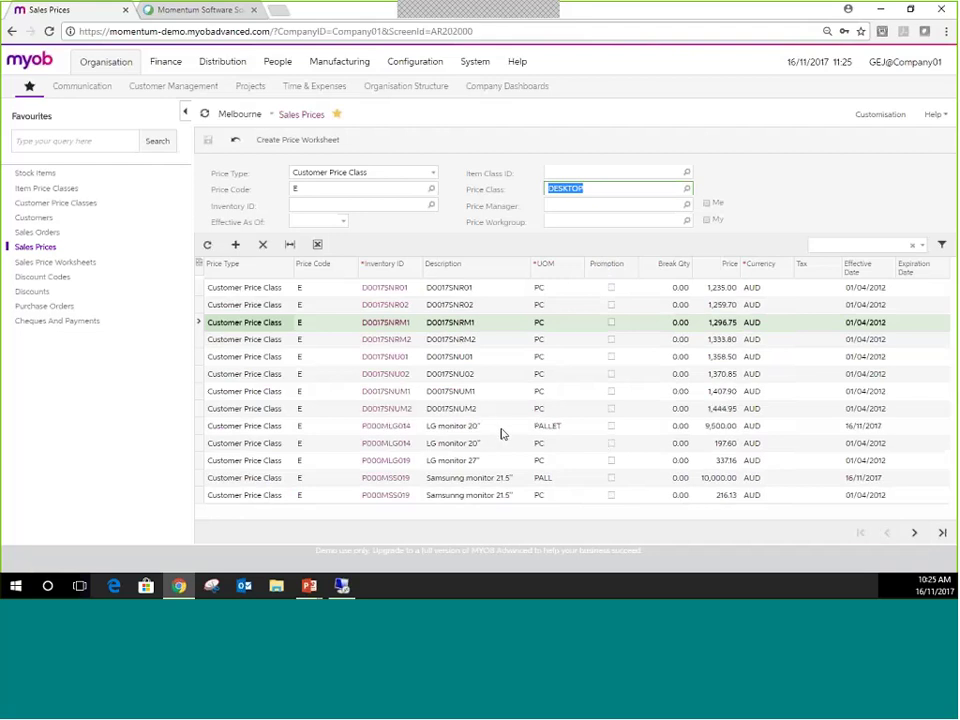
- Compare the class E pallet and single-piece prices of the LG monitor 20"
left_click(502, 430)
left_click(500, 431)
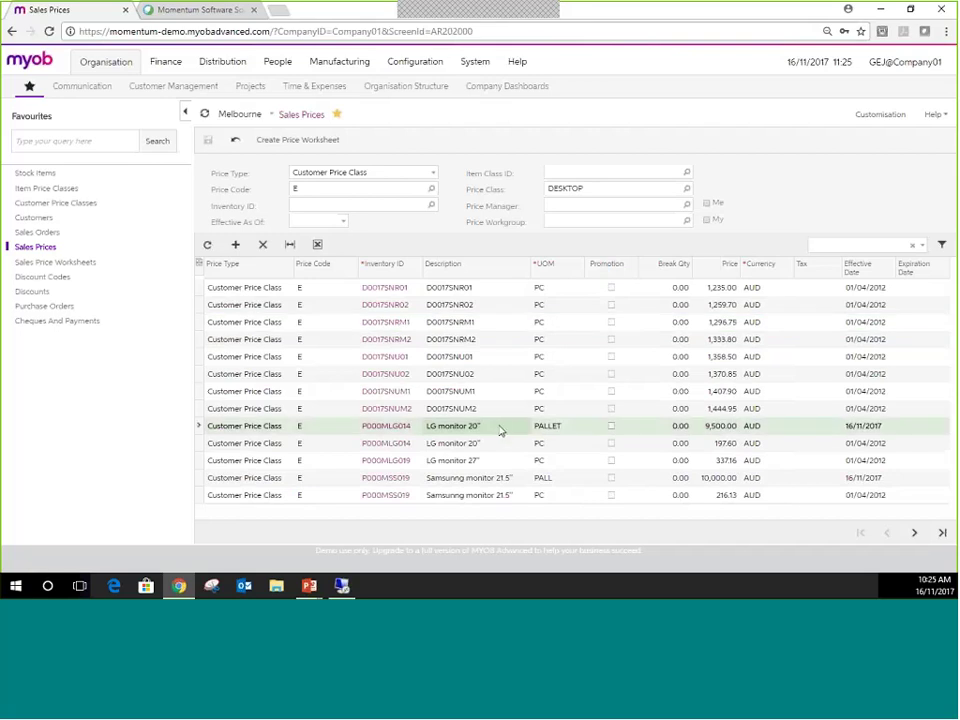
left_click(493, 450)
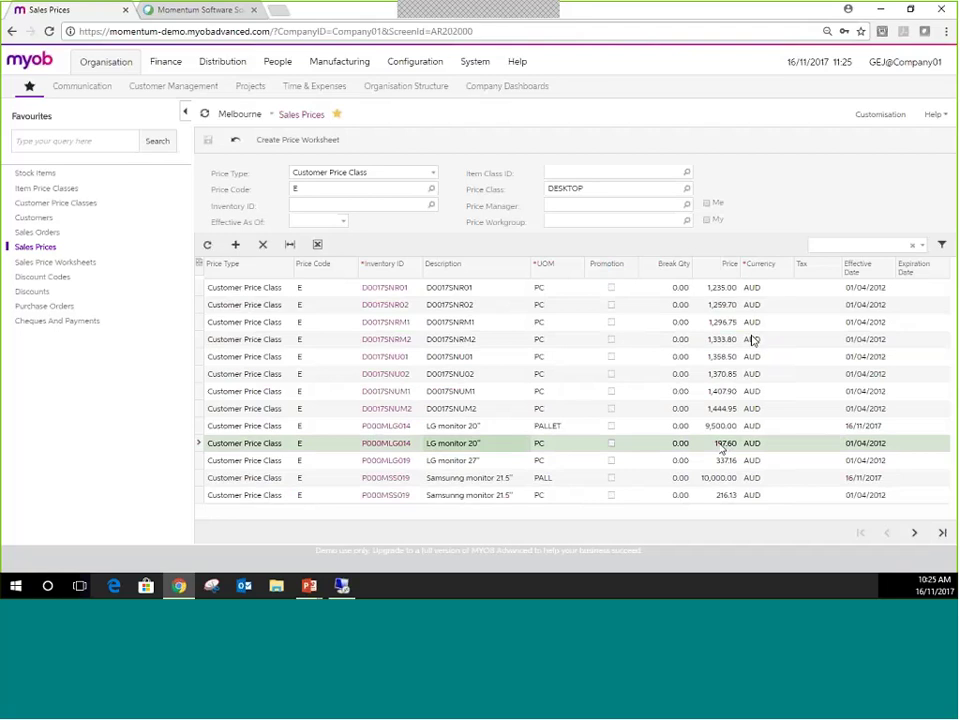
- Open stock item P000MLG014, review its unit conversions and default price, and close the record
left_click(375, 426)
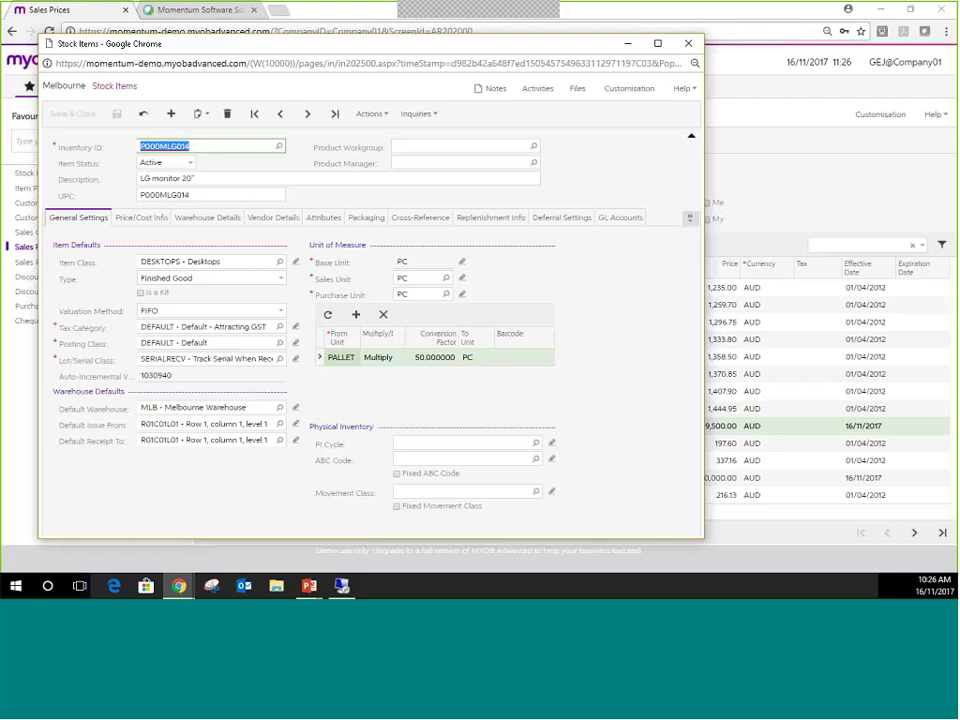
left_click(138, 217)
left_click(153, 377)
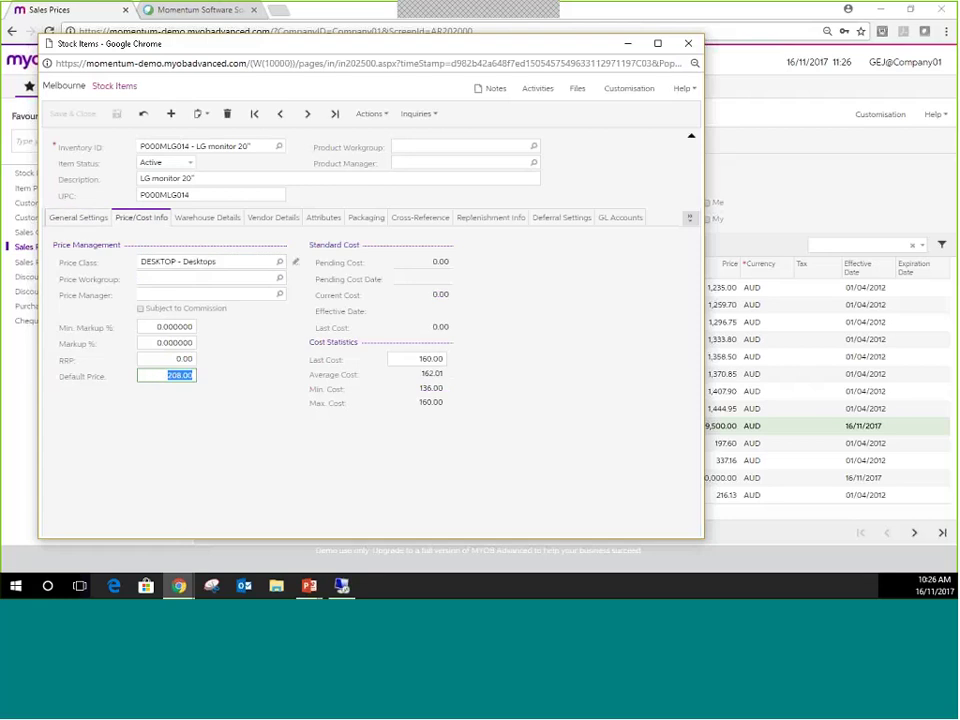
left_click(688, 43)
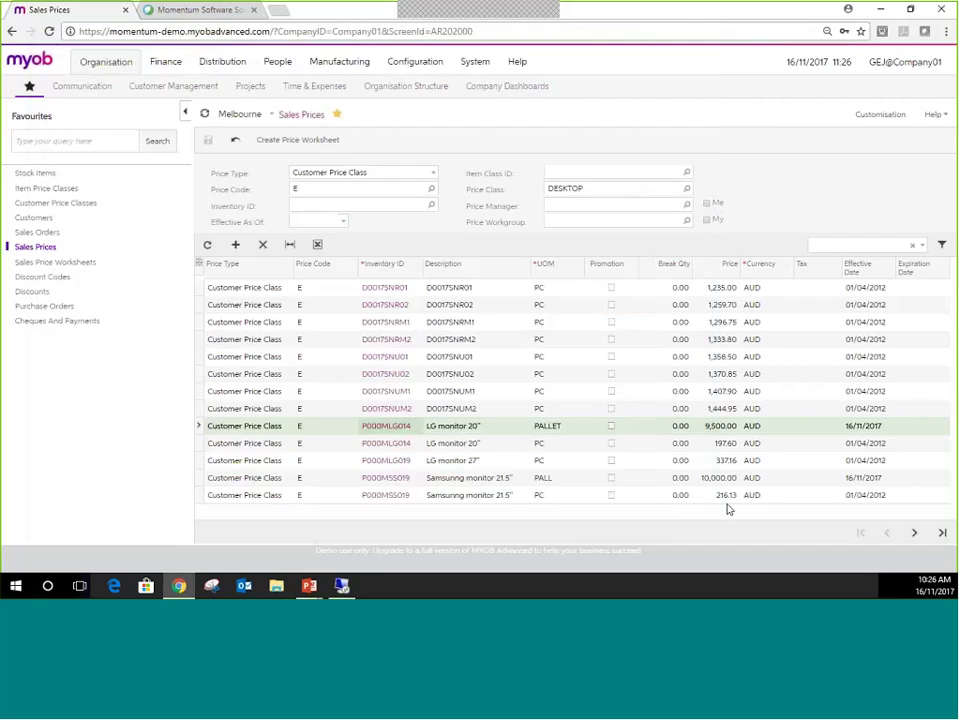
- Check the LG monitor 20" piece price and the Samsung monitor and Desktop Build v1 pallet prices on both pages of the list
left_click(729, 451)
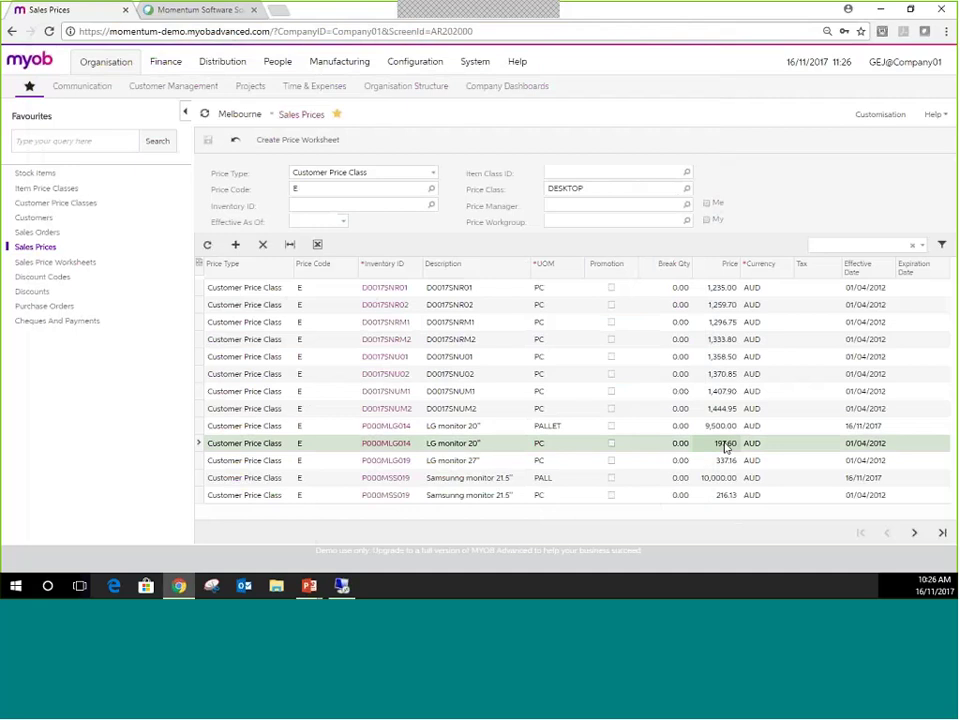
left_click(473, 479)
left_click(914, 532)
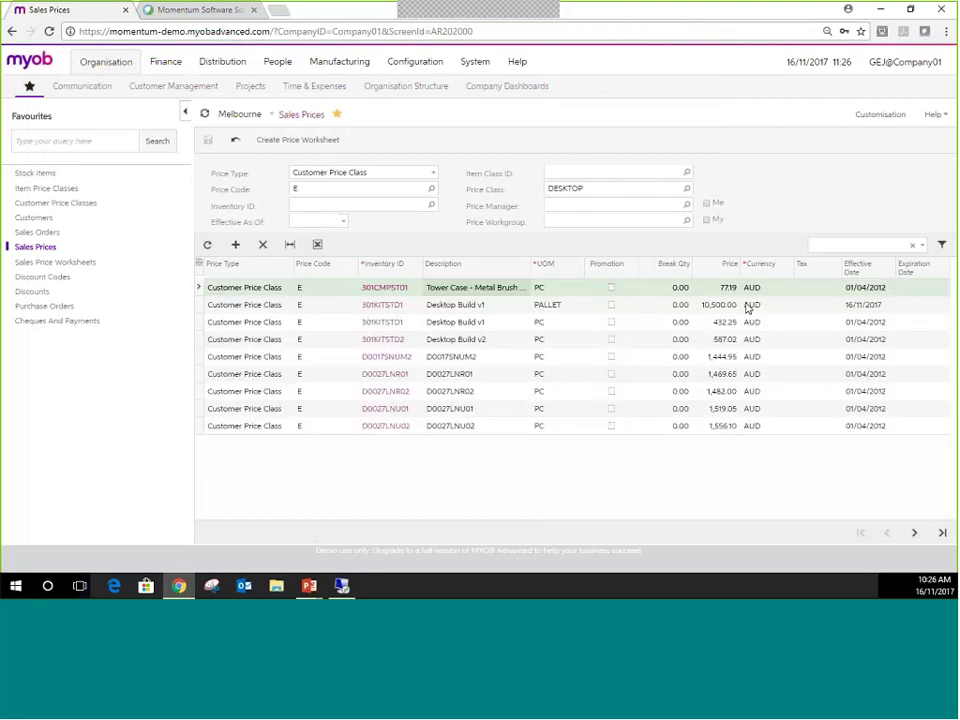
left_click(433, 308)
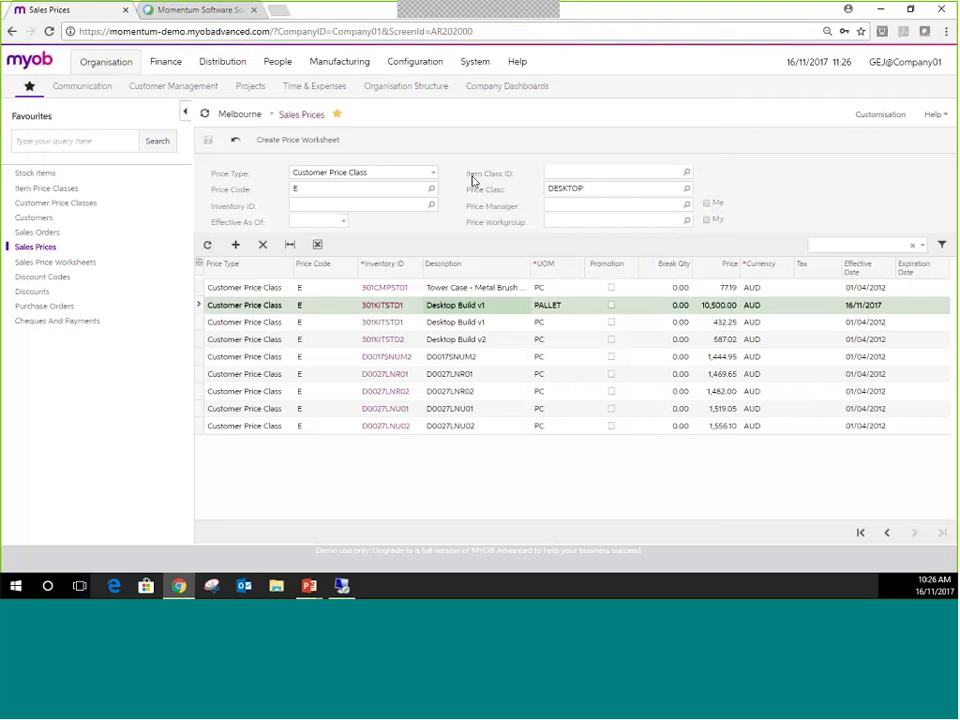
- Open the BA Industries sales order and check the Price Class ID in the customer's delivery settings
left_click(36, 232)
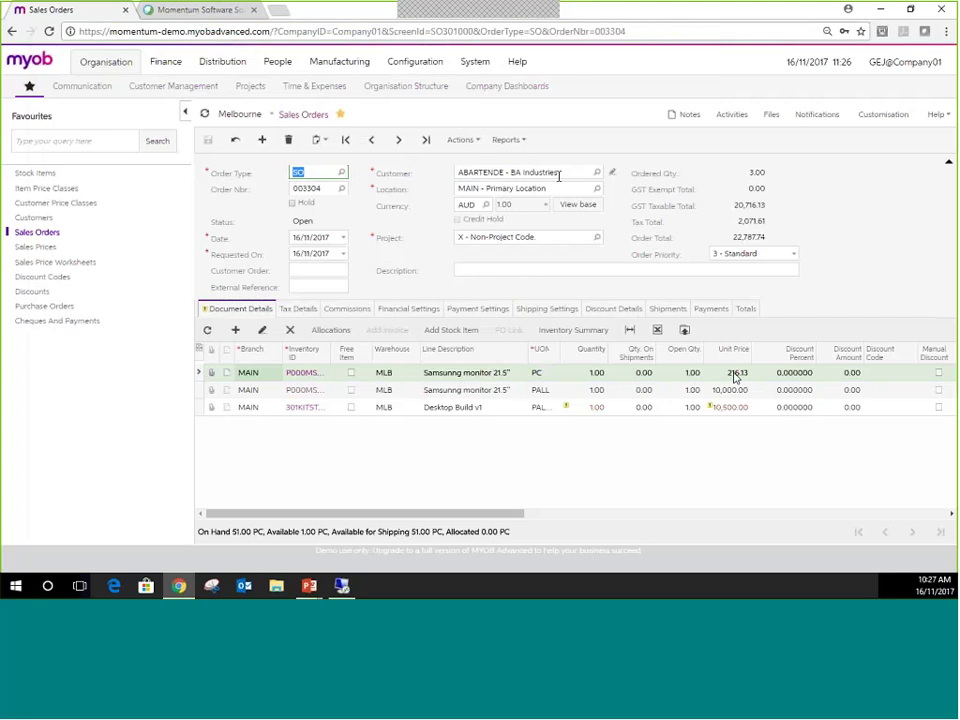
left_click(614, 175)
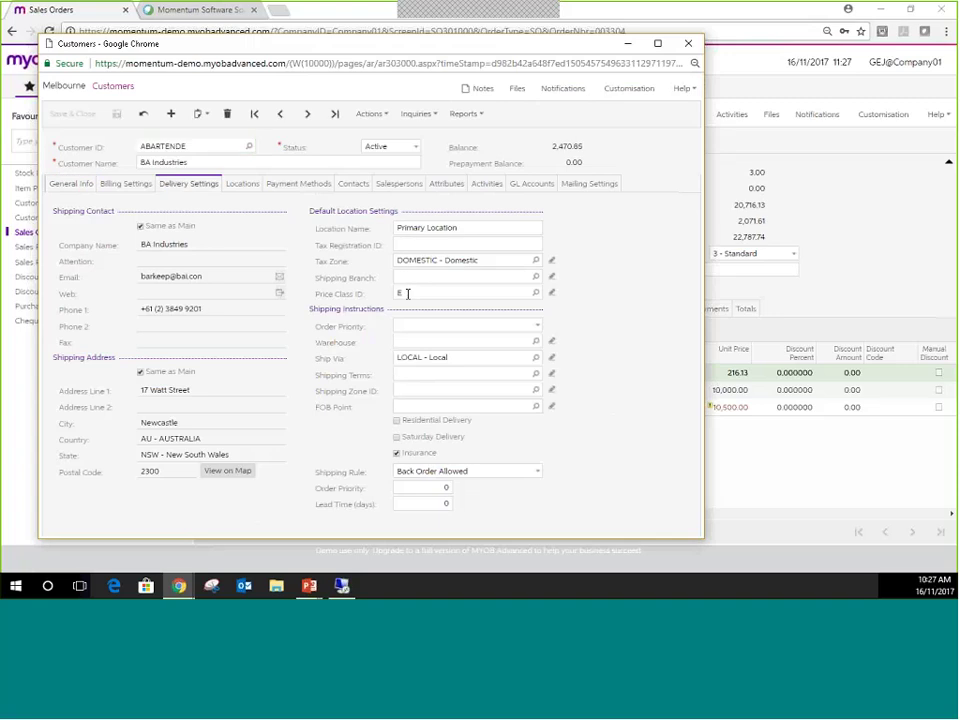
left_click(407, 293)
left_click(688, 43)
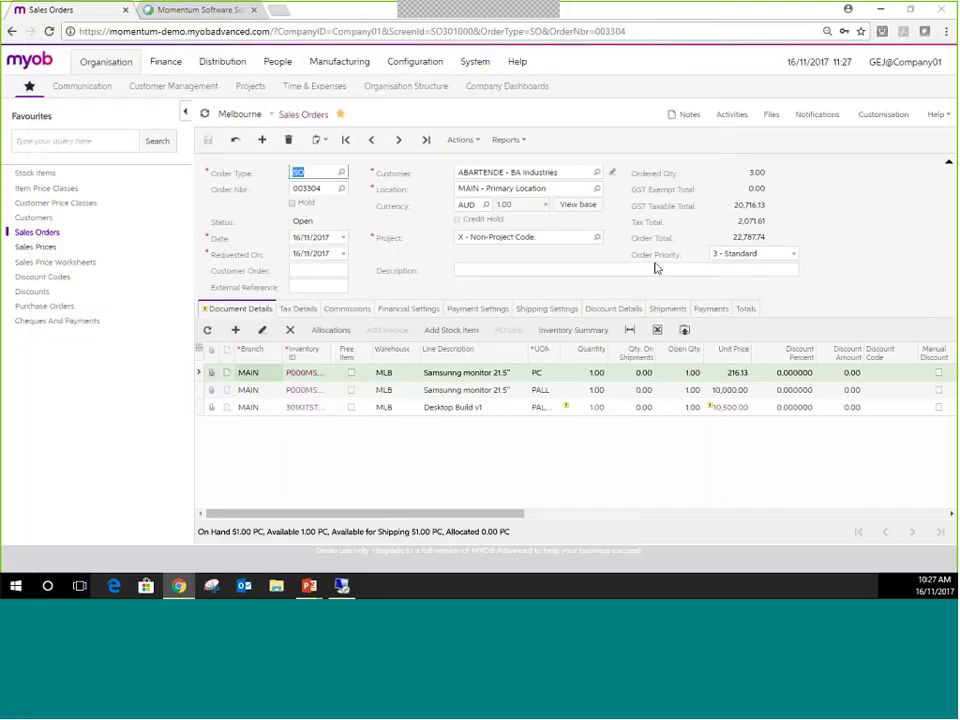
- Return to the sales prices and filter them by the Customer Price Class type
left_click(36, 247)
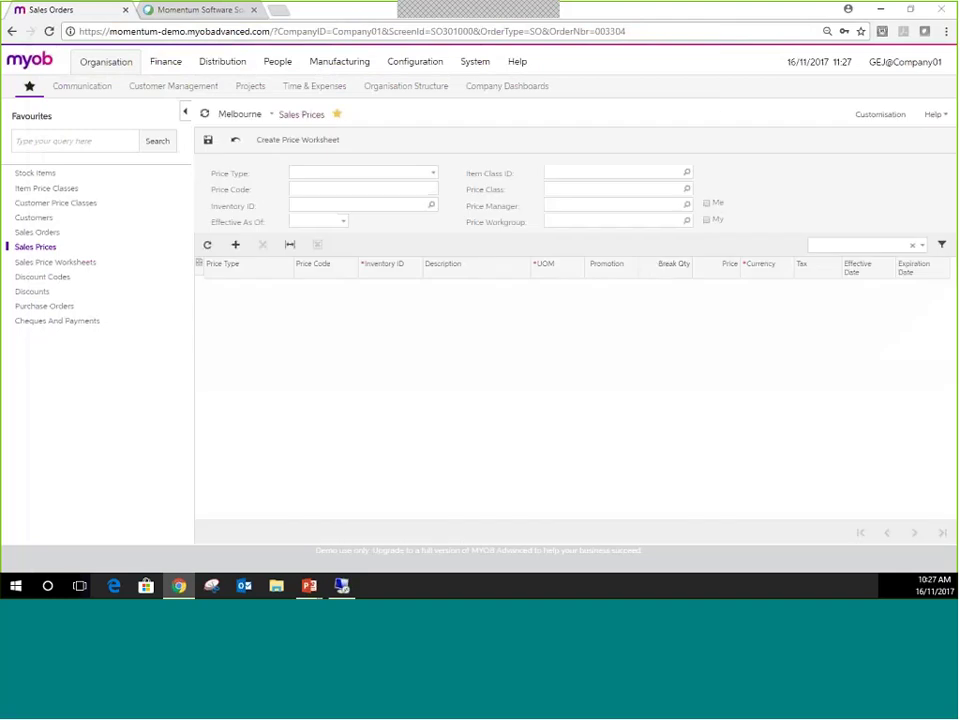
left_click(432, 173)
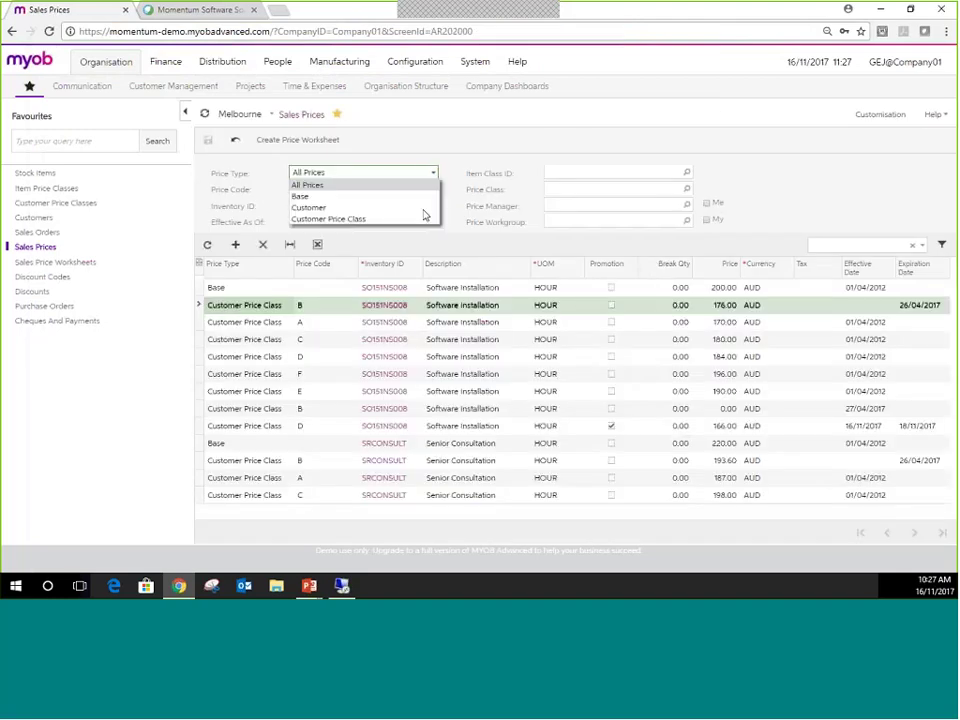
left_click(424, 214)
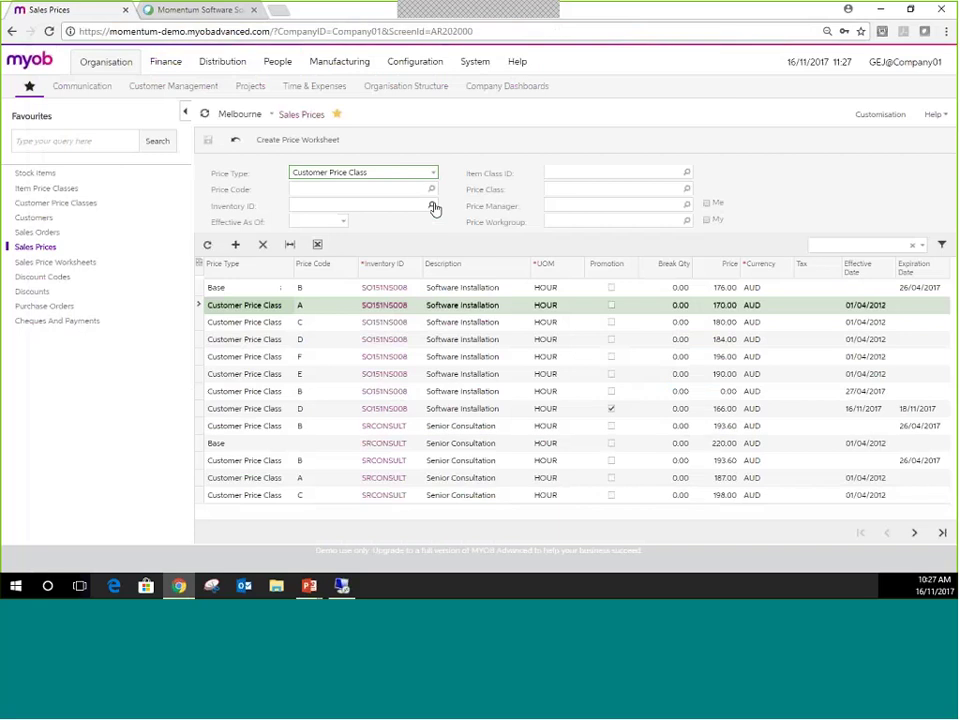
left_click(432, 206)
left_click(432, 190)
left_click(432, 191)
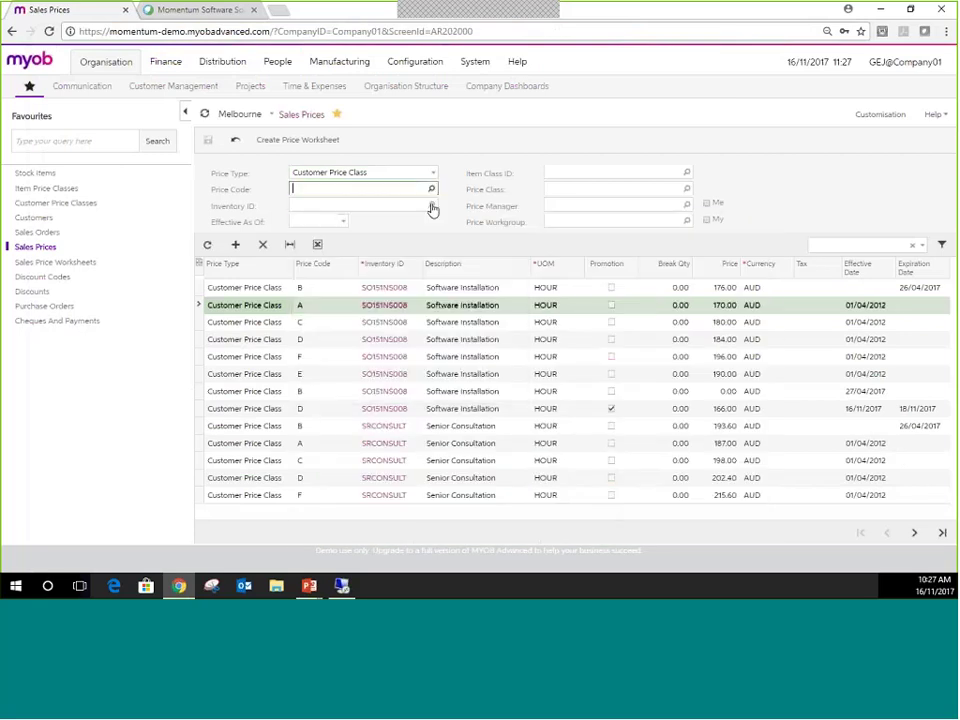
- Search the inventory items for "sam" and filter the sales prices by the Samsung monitor 21.5", P000MSS019
left_click(432, 207)
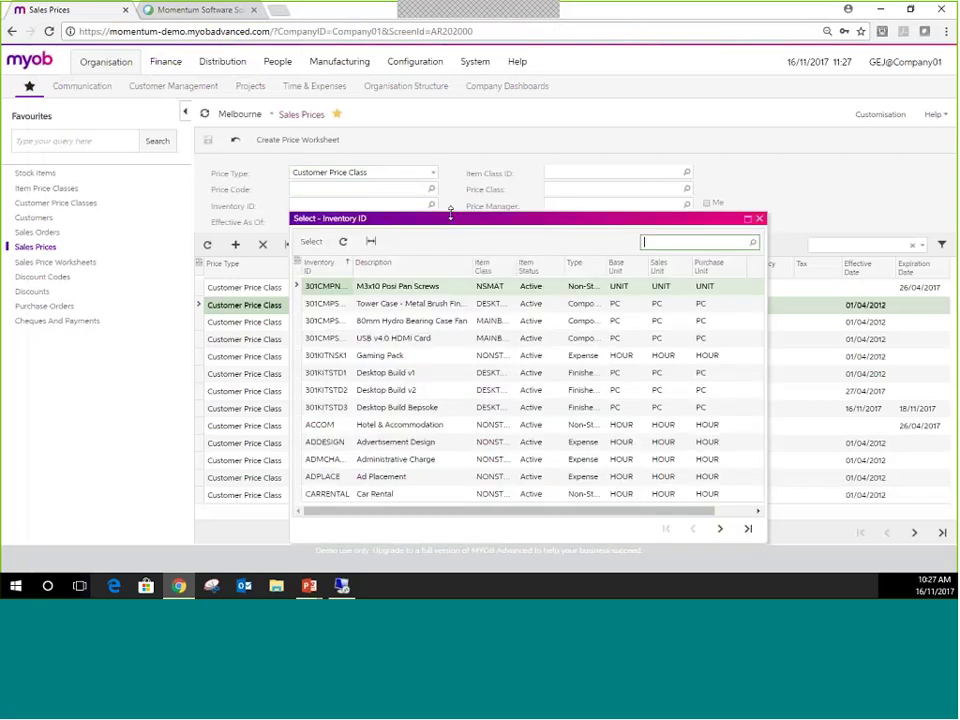
type("samsung")
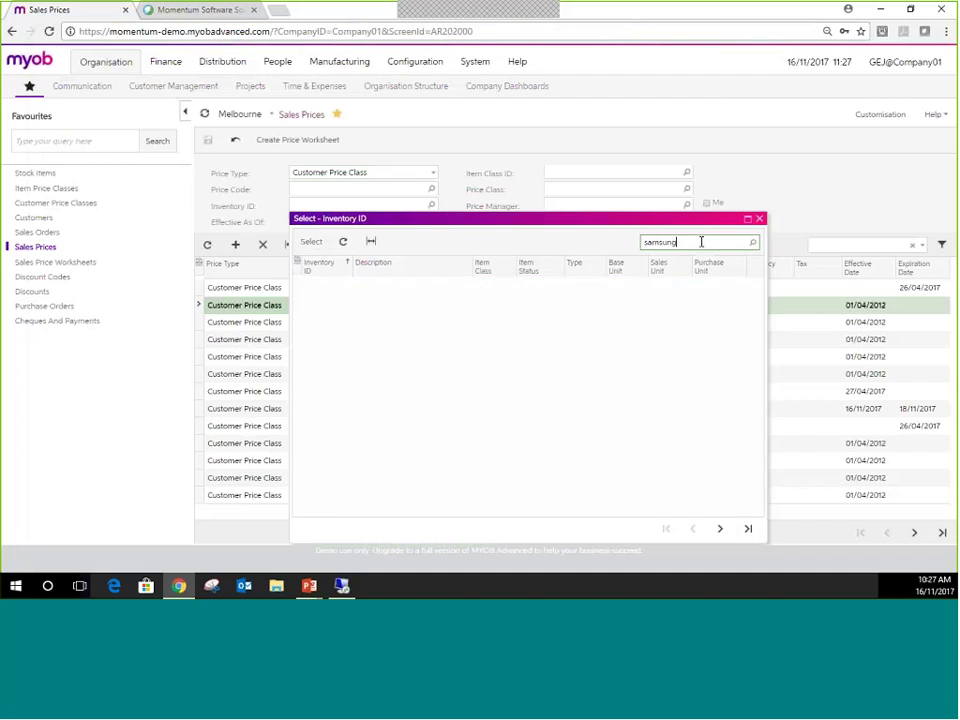
key("BackSpace")
key("BackSpace")
key("BackSpace")
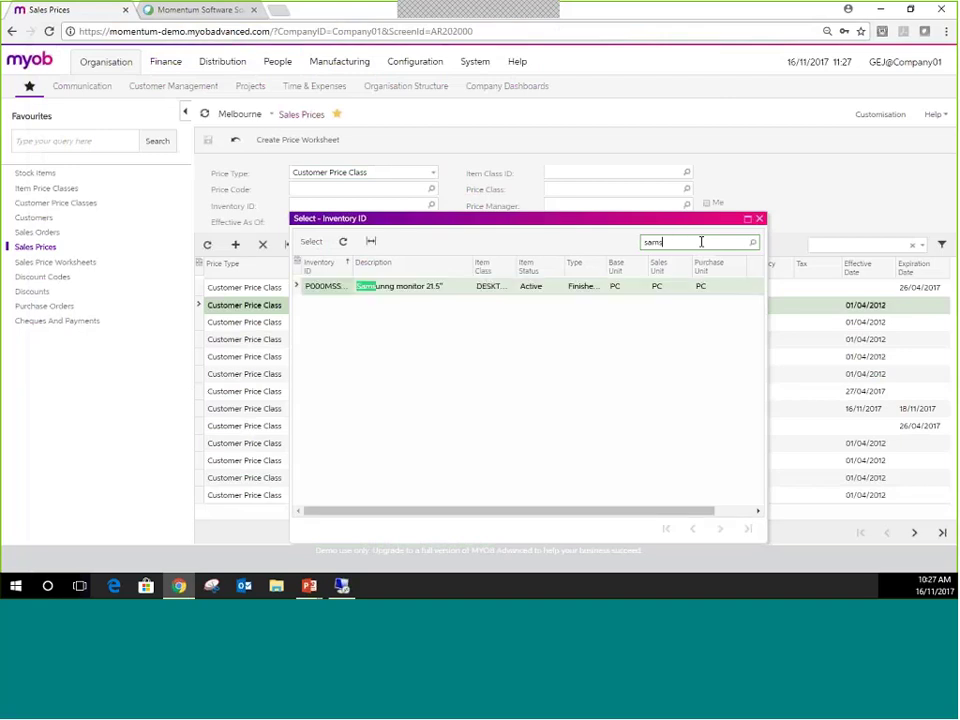
key("BackSpace")
key("BackSpace")
key("BackSpace")
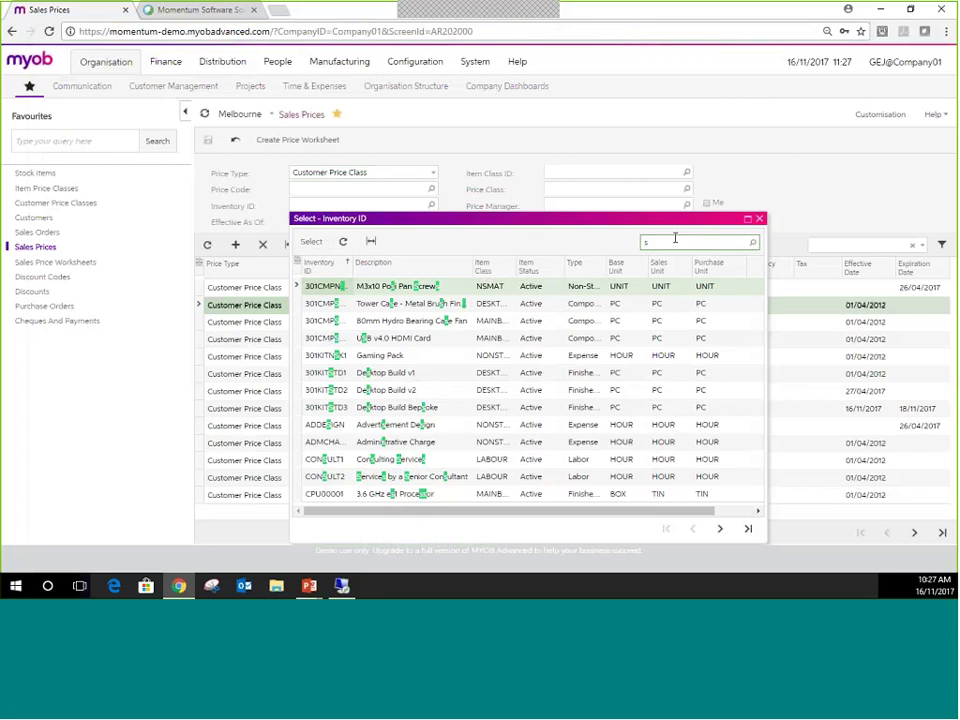
type("am")
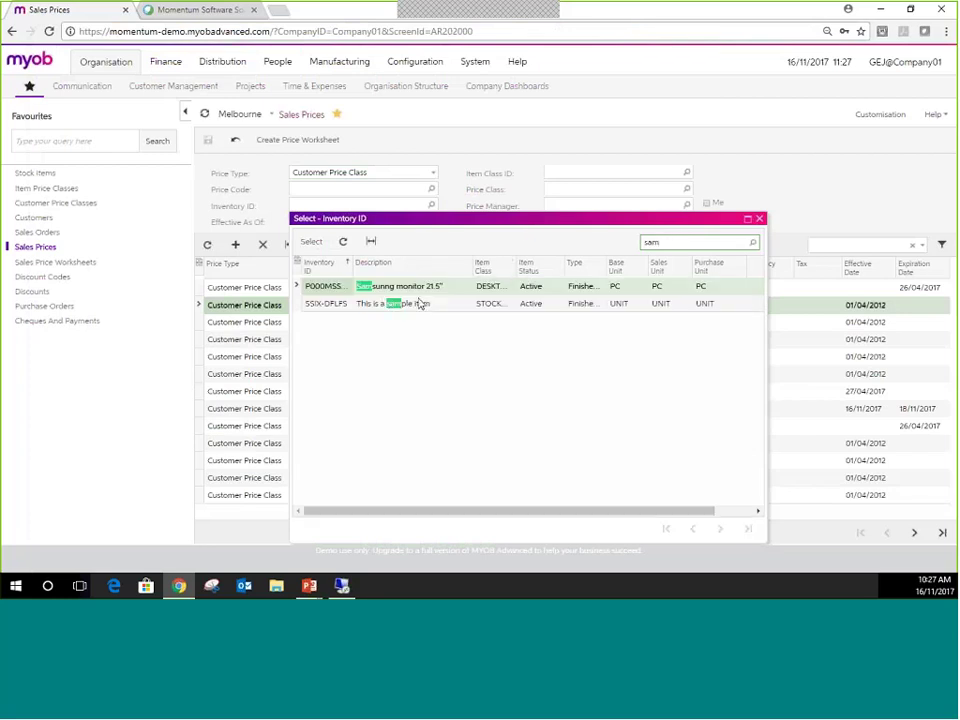
double_click(420, 287)
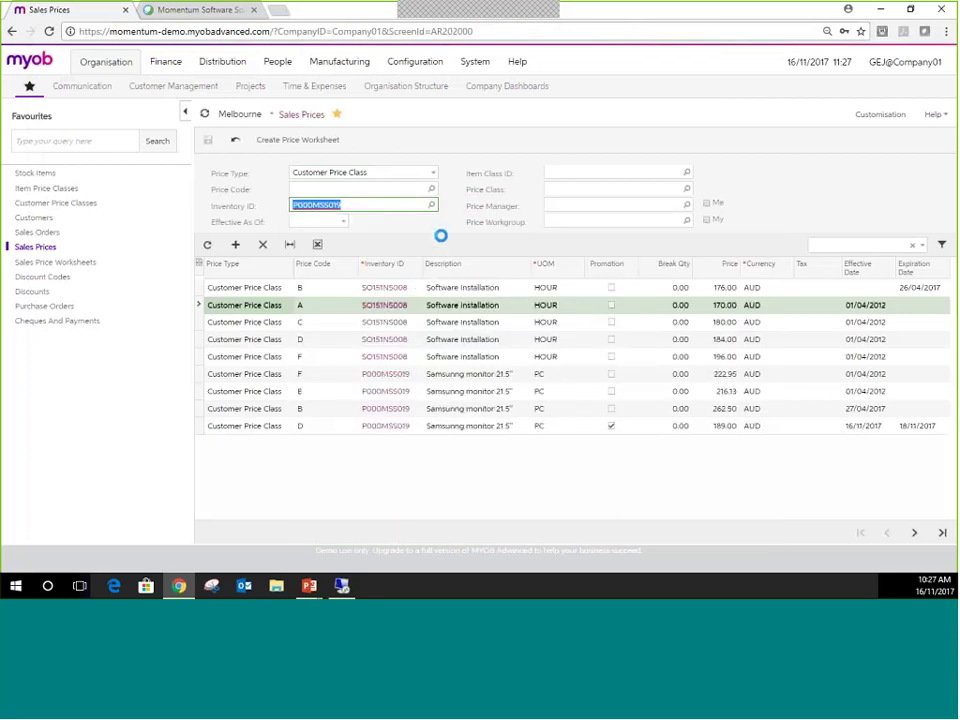
- Examine the Samsung monitor's class E piece price and the monitor's pallet line on the BA Industries sales order
left_click(705, 398)
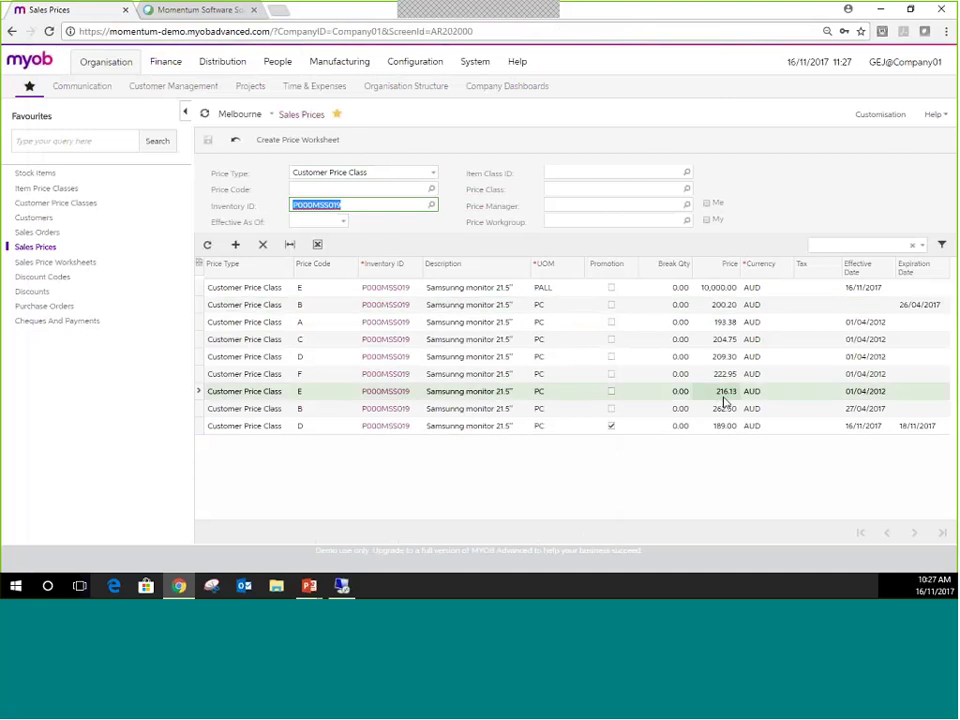
left_click(37, 232)
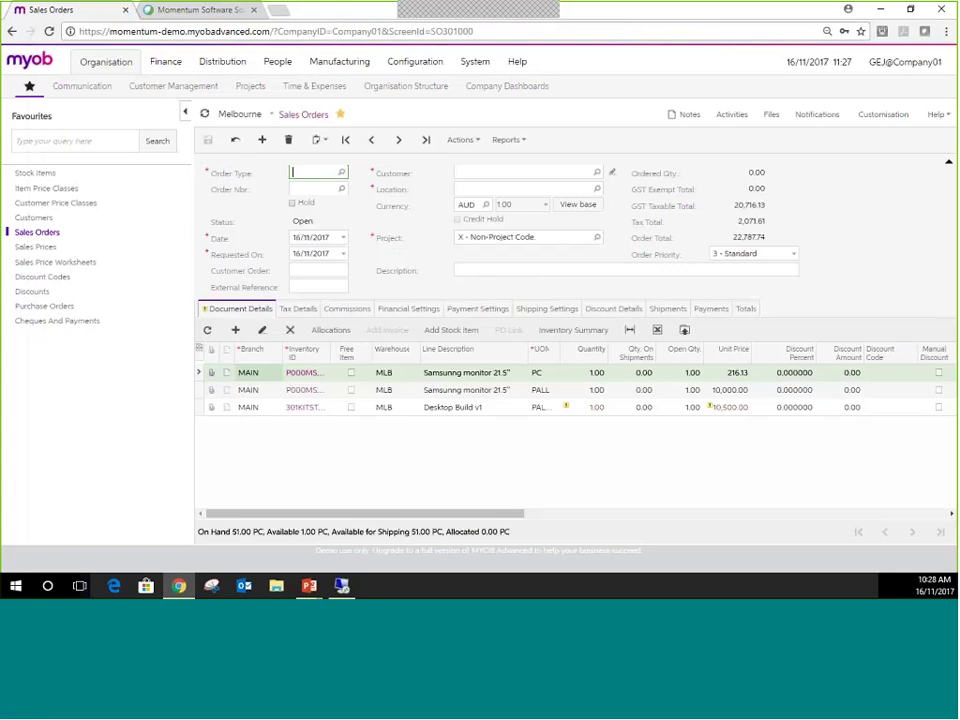
left_click(476, 390)
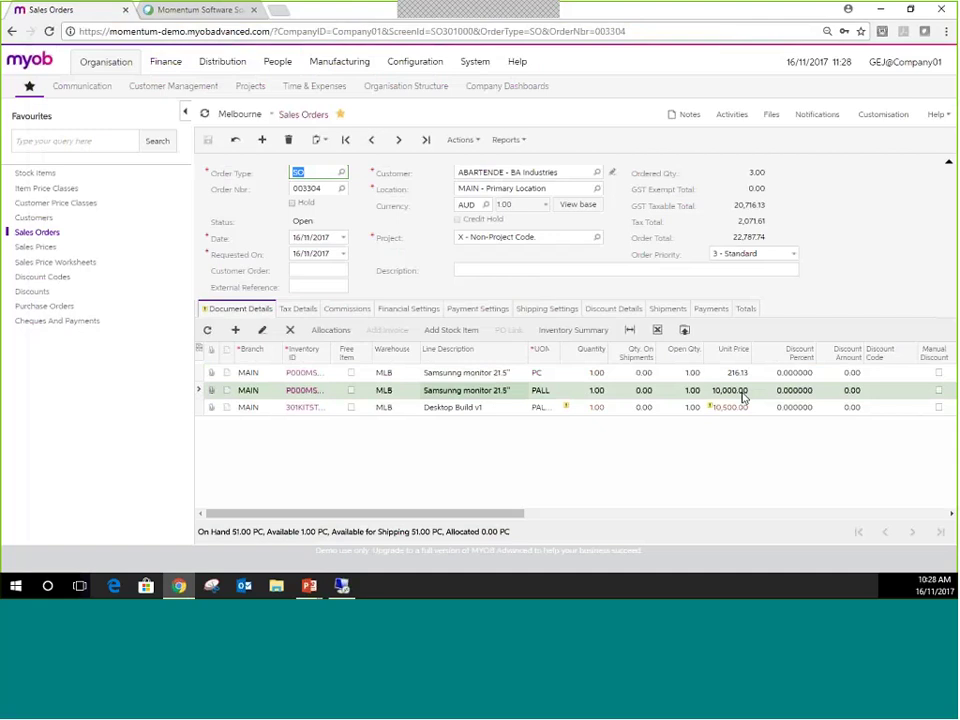
- Go back to the sales prices and limit the full list to Customer Price Class prices again
left_click(36, 247)
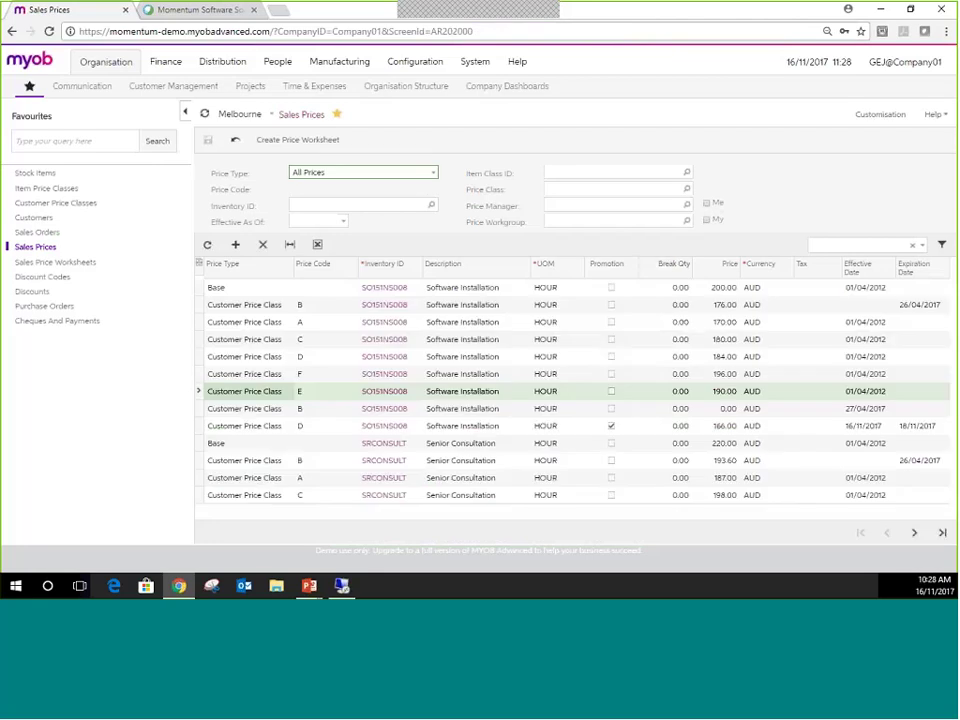
left_click(430, 176)
left_click(386, 219)
- Search the inventory items for "samsun" and filter the customer price class prices by the Samsung monitor 21.5", P000MSS019
left_click(410, 201)
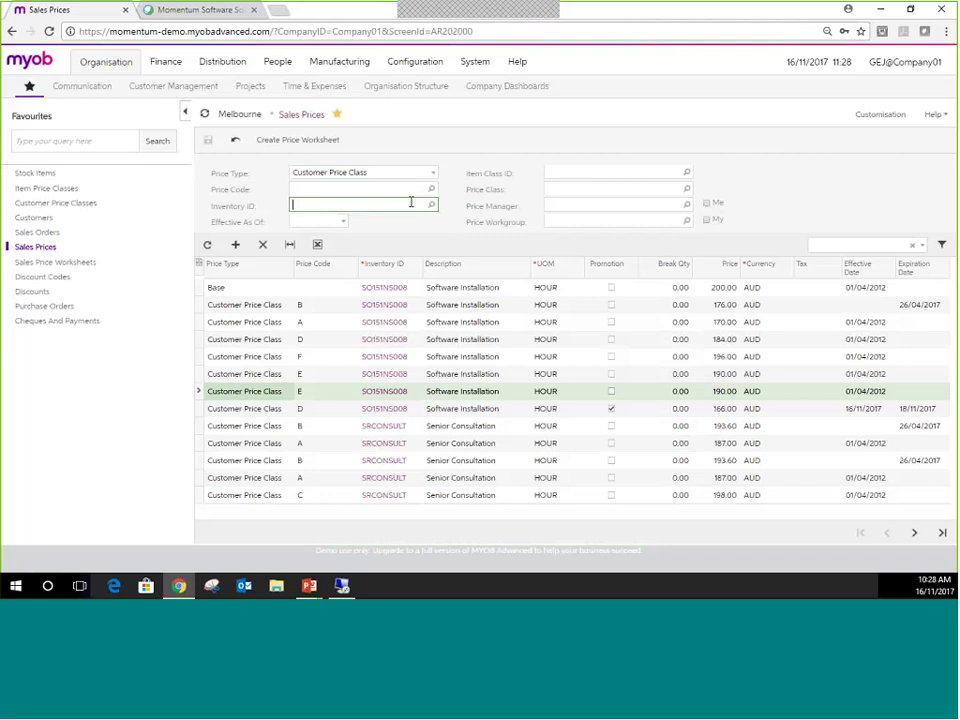
type("samsu")
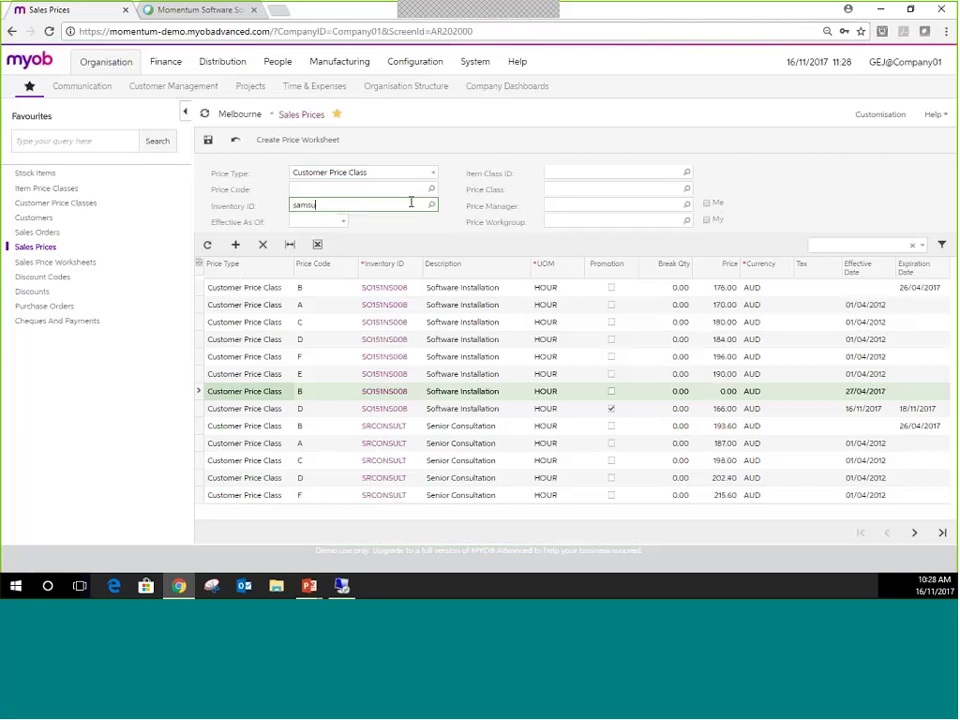
type("ng")
left_click(431, 206)
type("s")
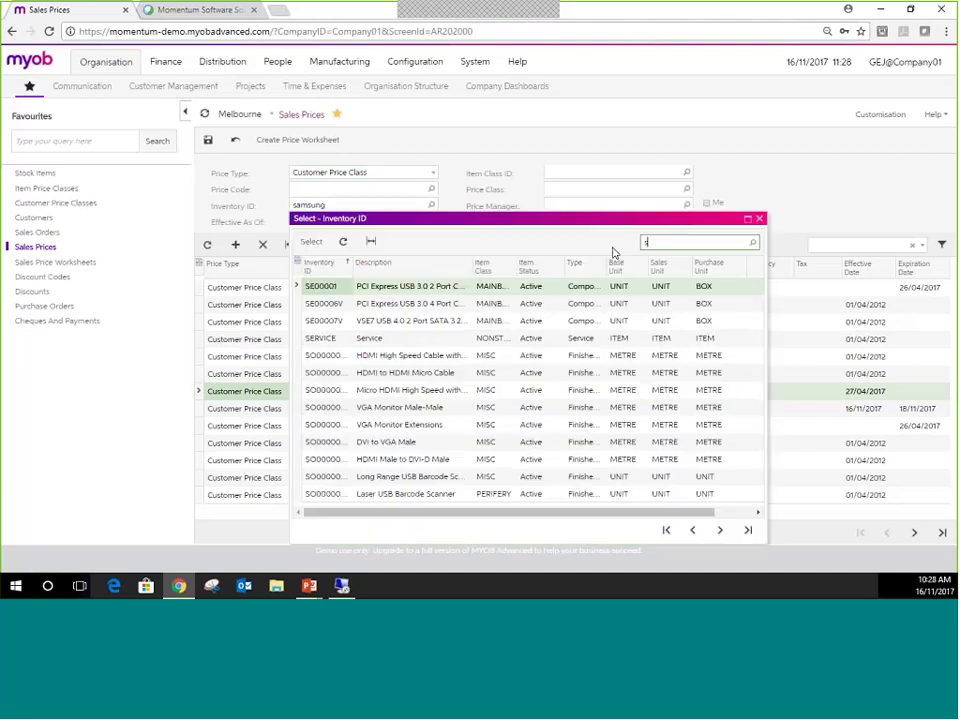
type("amsung")
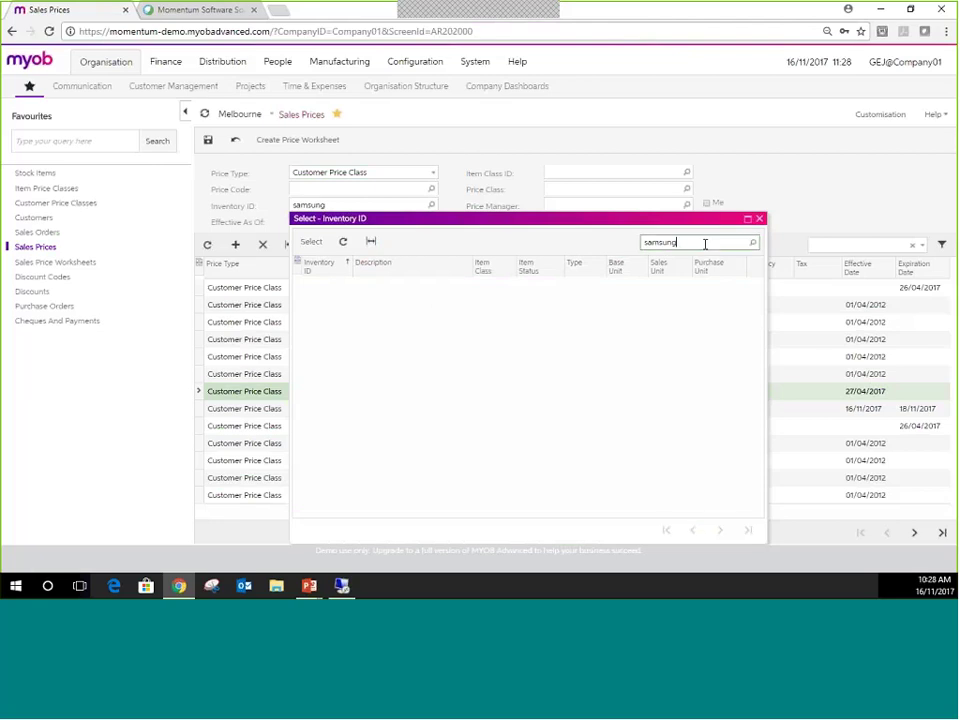
key("BackSpace")
double_click(389, 287)
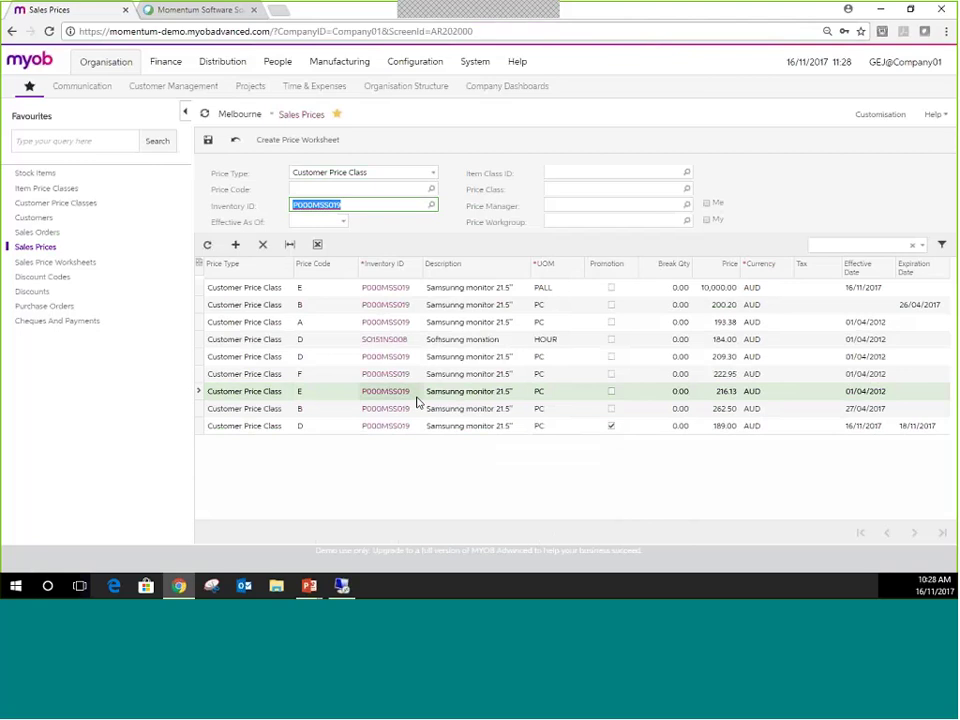
- Sort the Samsung monitor's price list in ascending order of price code
left_click(449, 290)
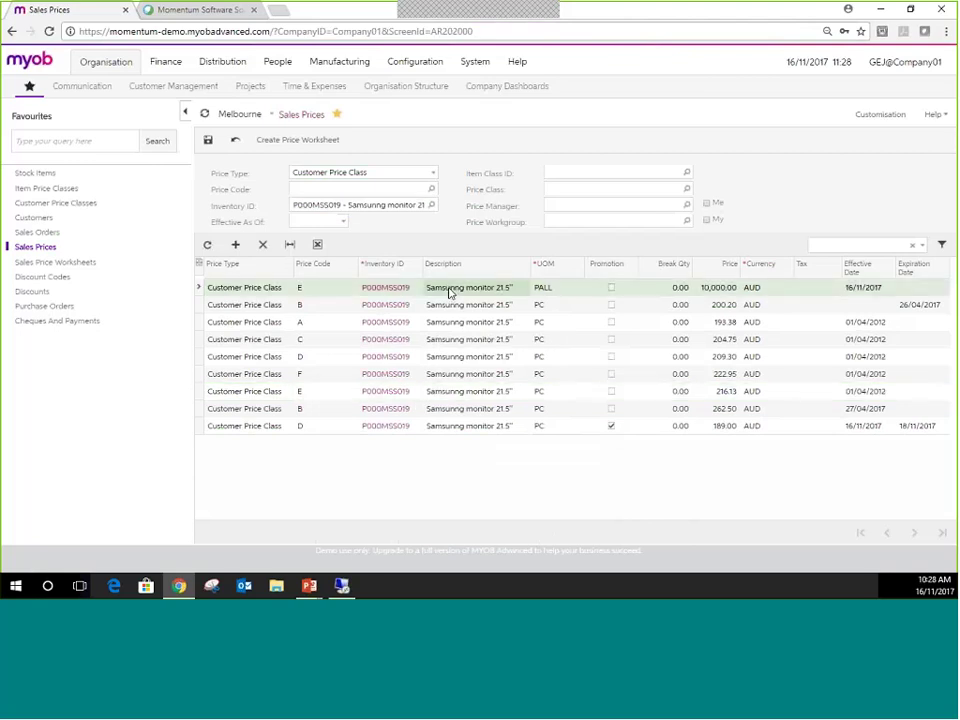
left_click(347, 265)
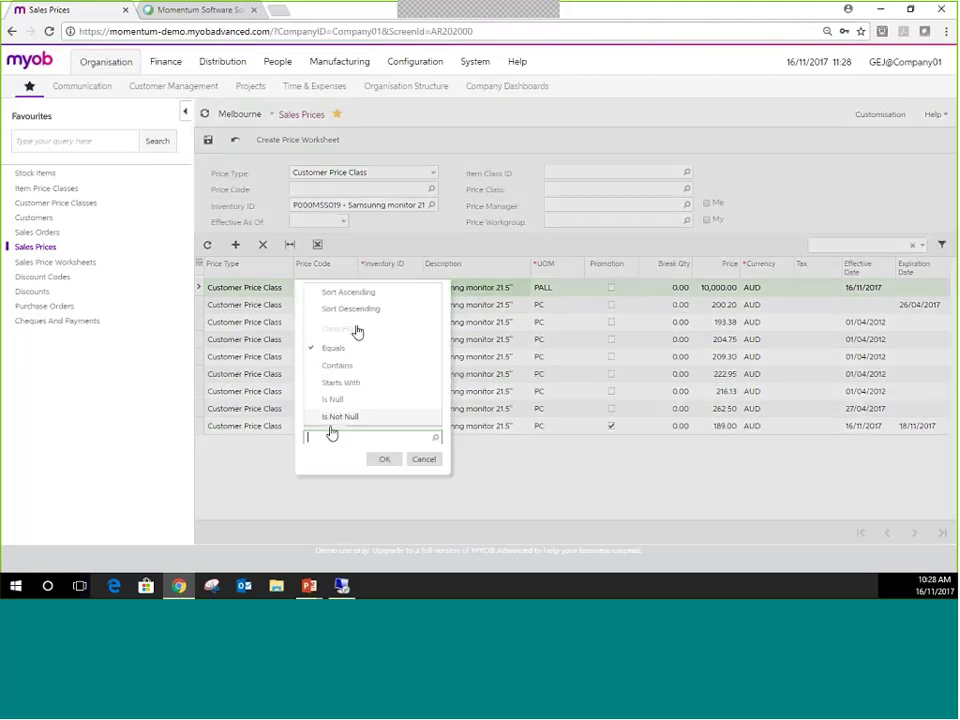
left_click(345, 293)
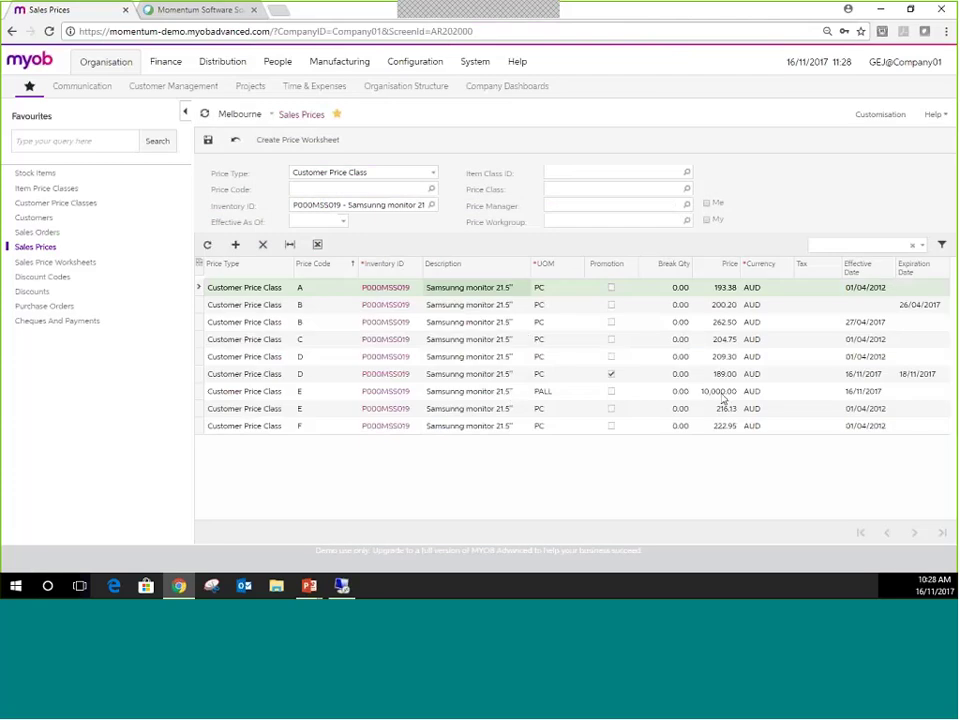
- Return to the BA Industries sales order and examine the unit price on the Desktop Build v1 pallet line
left_click(35, 233)
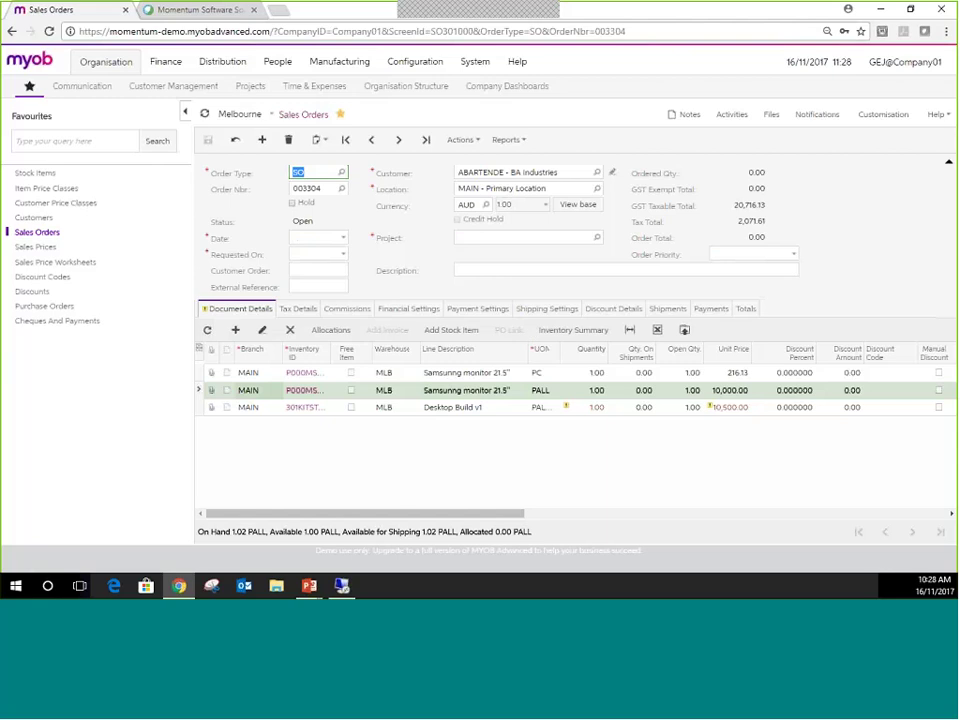
left_click(491, 412)
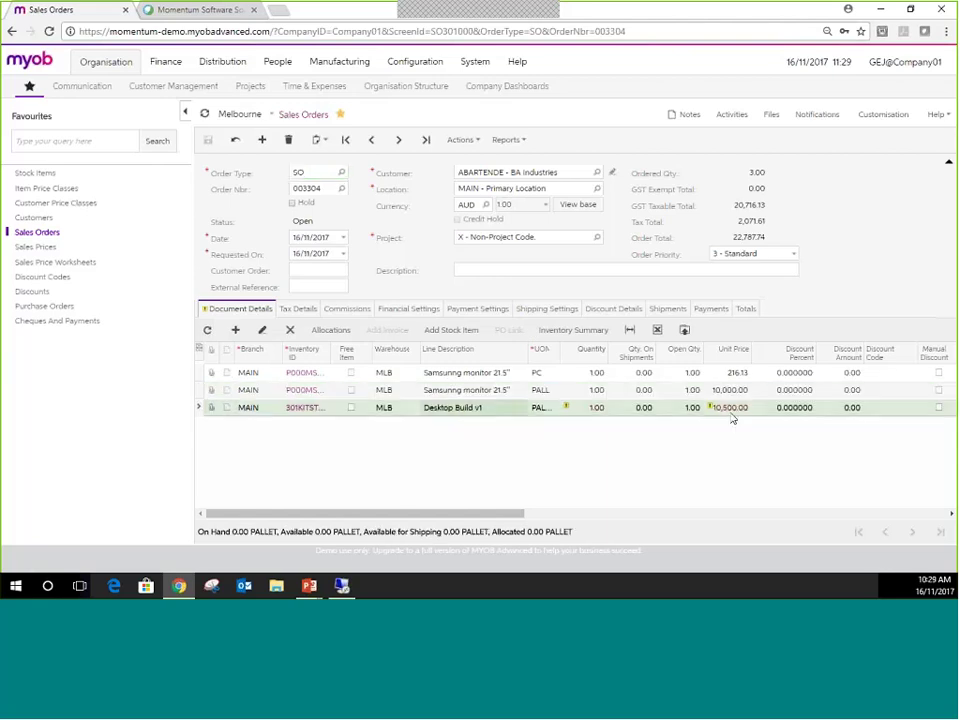
mouse_move(711, 413)
mouse_move(744, 411)
- Filter the sales prices by the Customer Price Class type, price code E and the DESKTOP item price class
left_click(25, 248)
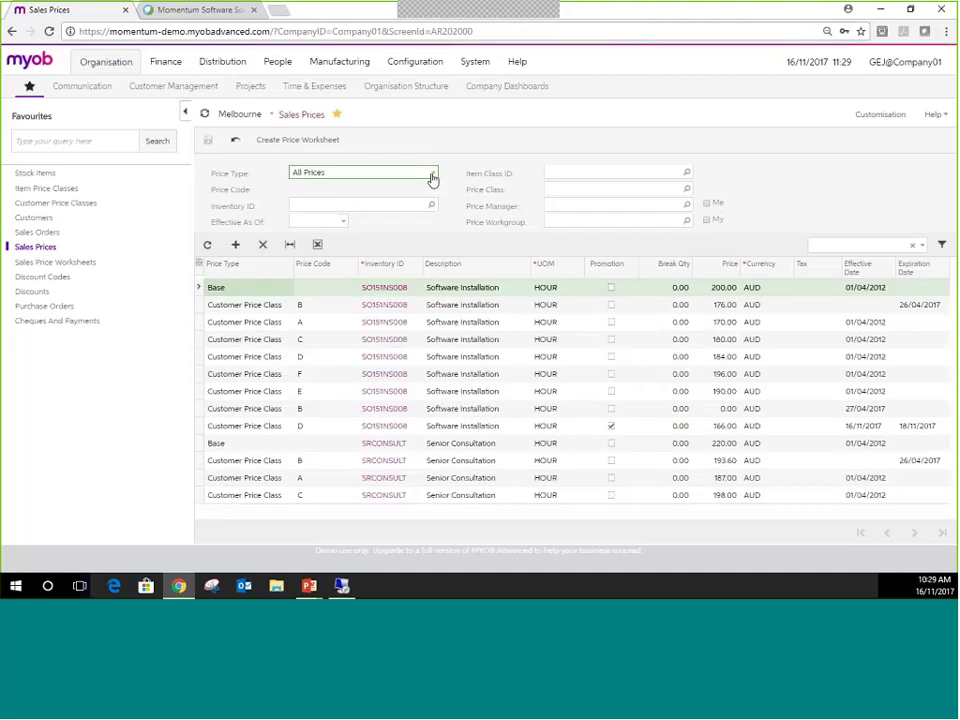
left_click(433, 176)
left_click(410, 218)
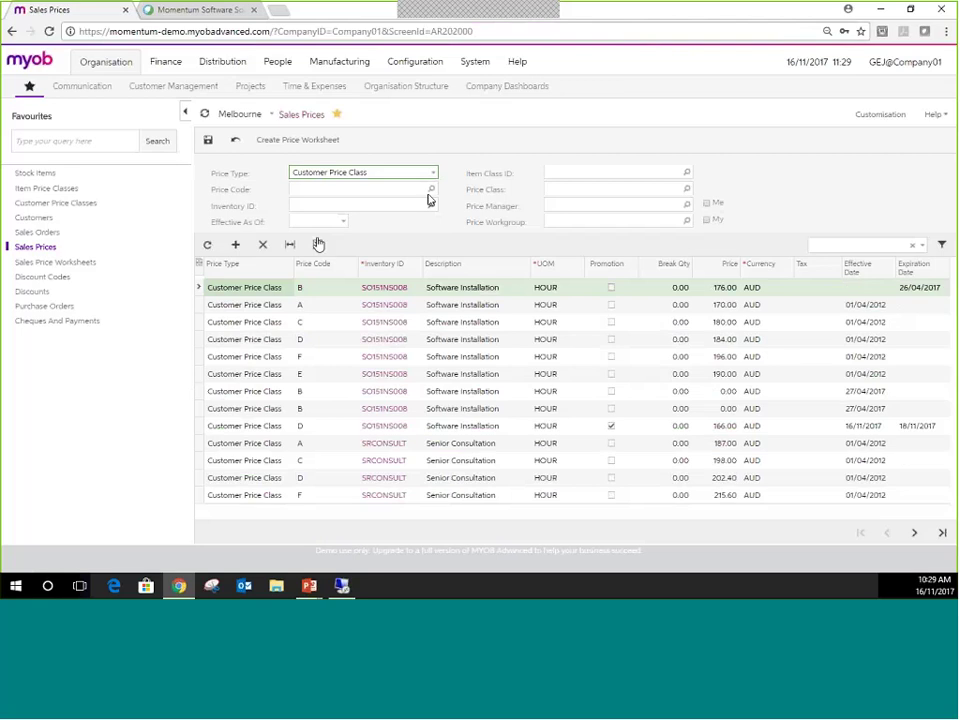
left_click(430, 190)
double_click(337, 330)
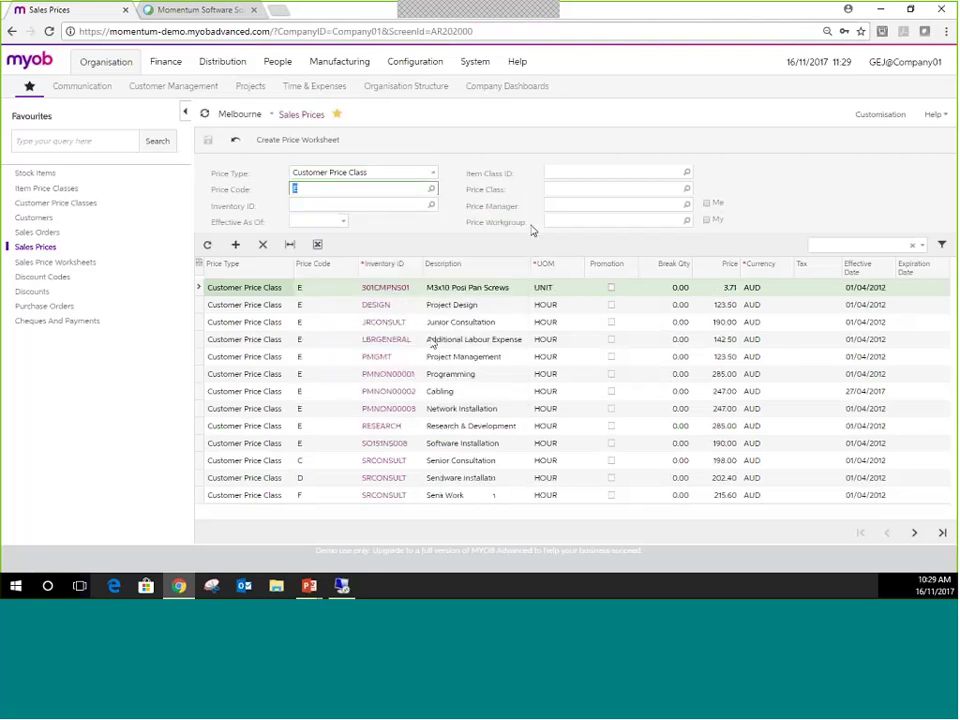
left_click(670, 189)
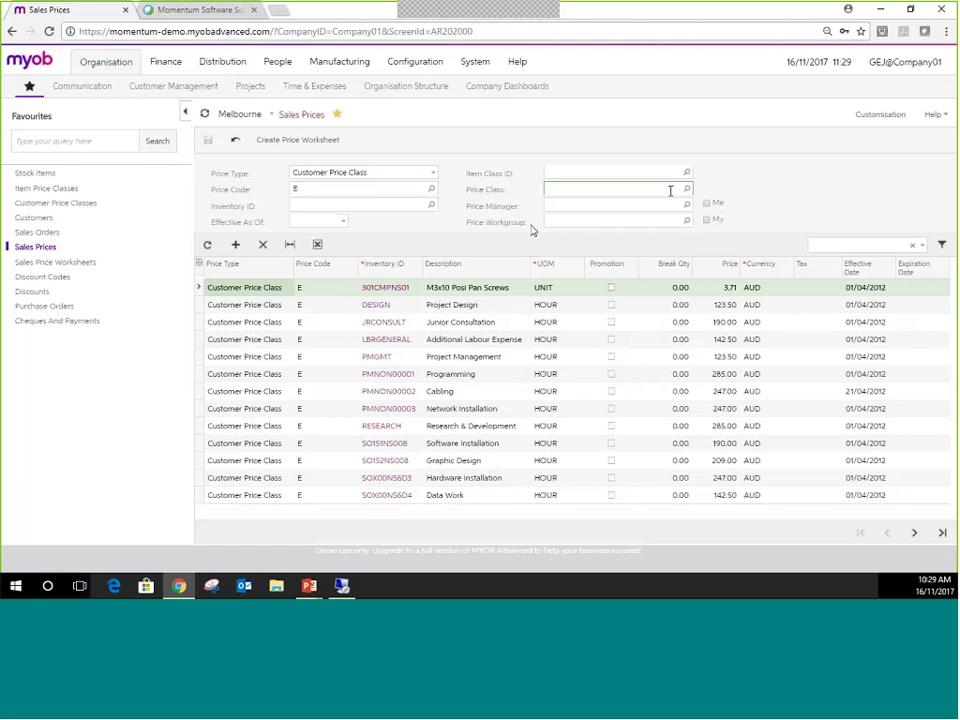
left_click(688, 188)
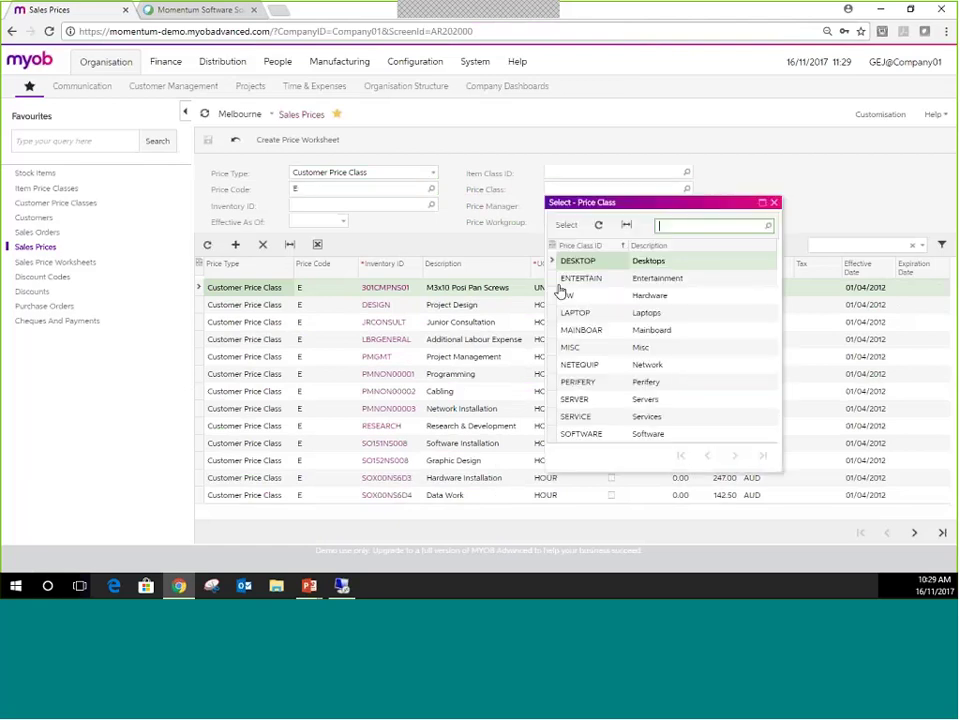
double_click(561, 262)
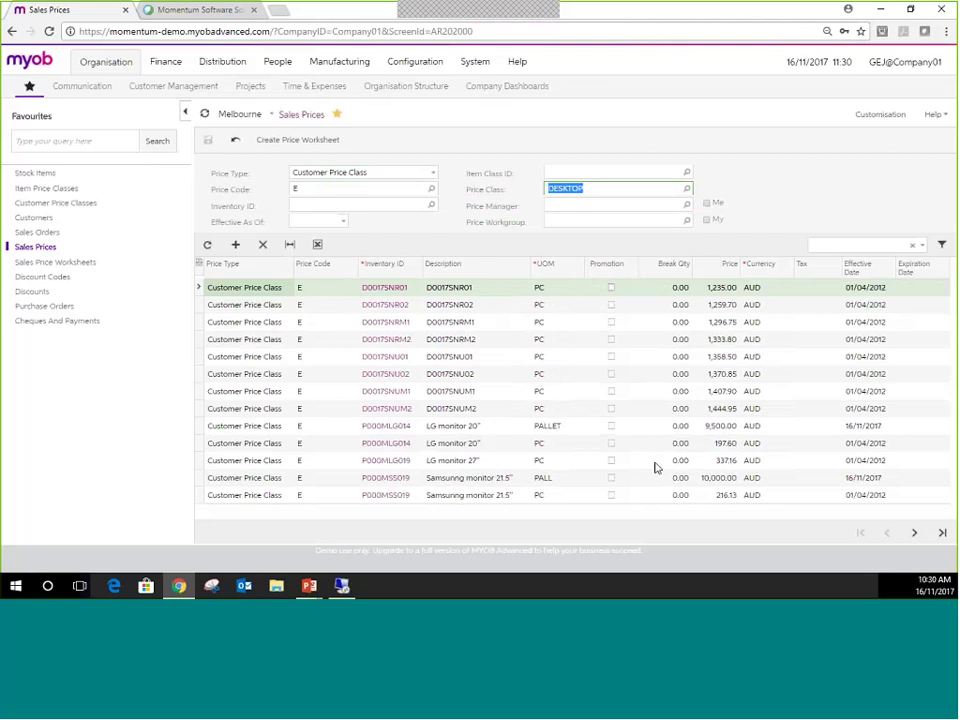
- Add a class E price of 200 for the Samsung monitor 21.5", P000MSS019, with a break quantity of 10
left_click(235, 246)
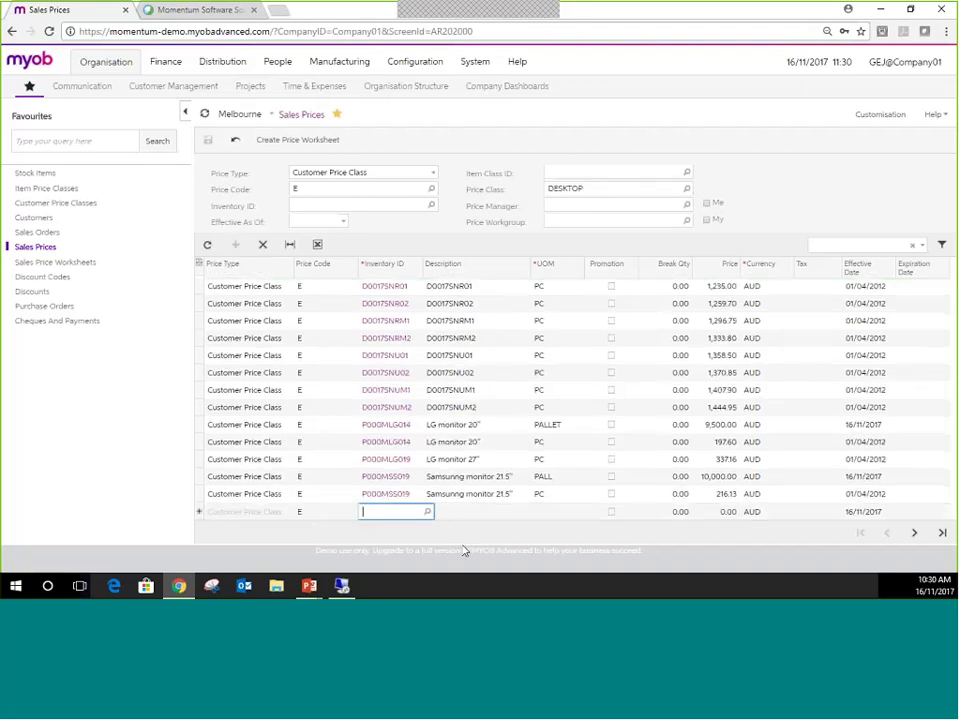
type("samsu")
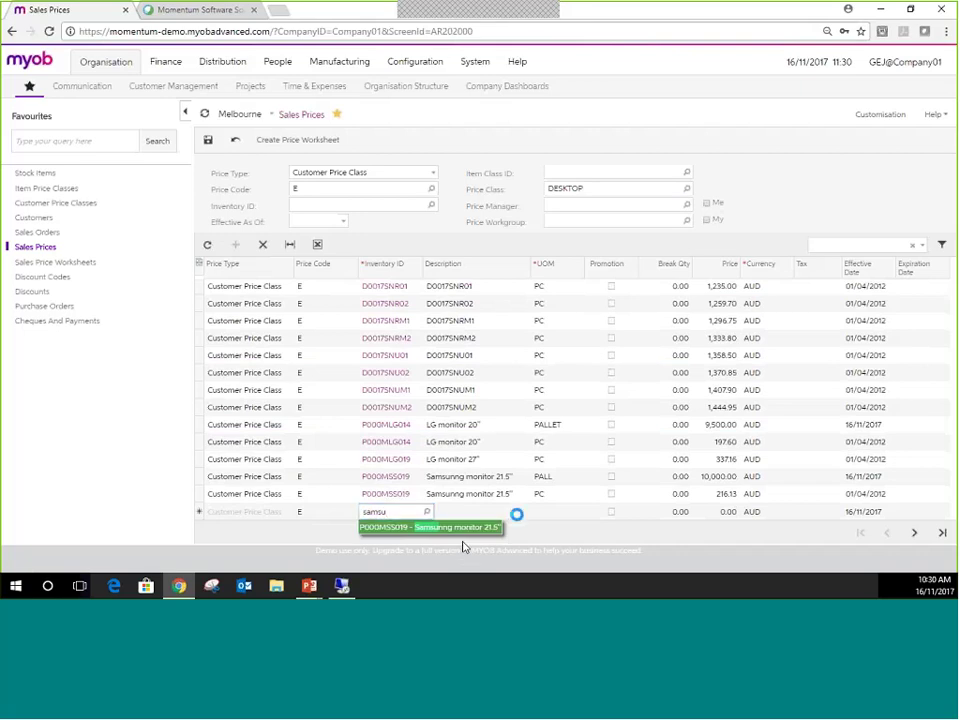
key("Tab")
left_click(677, 511)
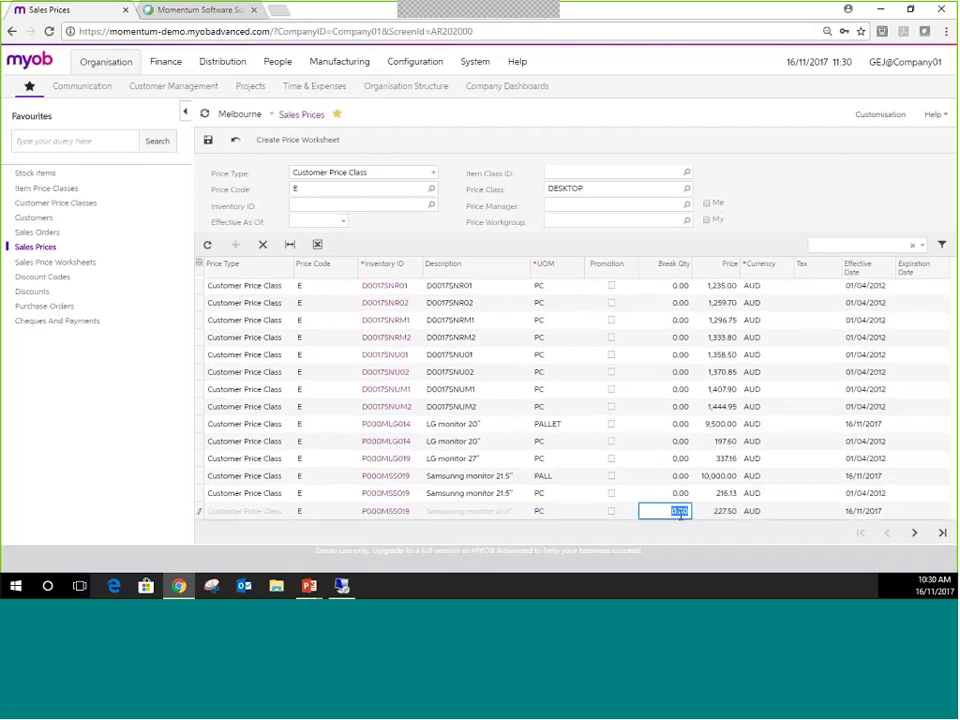
key("BackSpace")
type("10")
key("Tab")
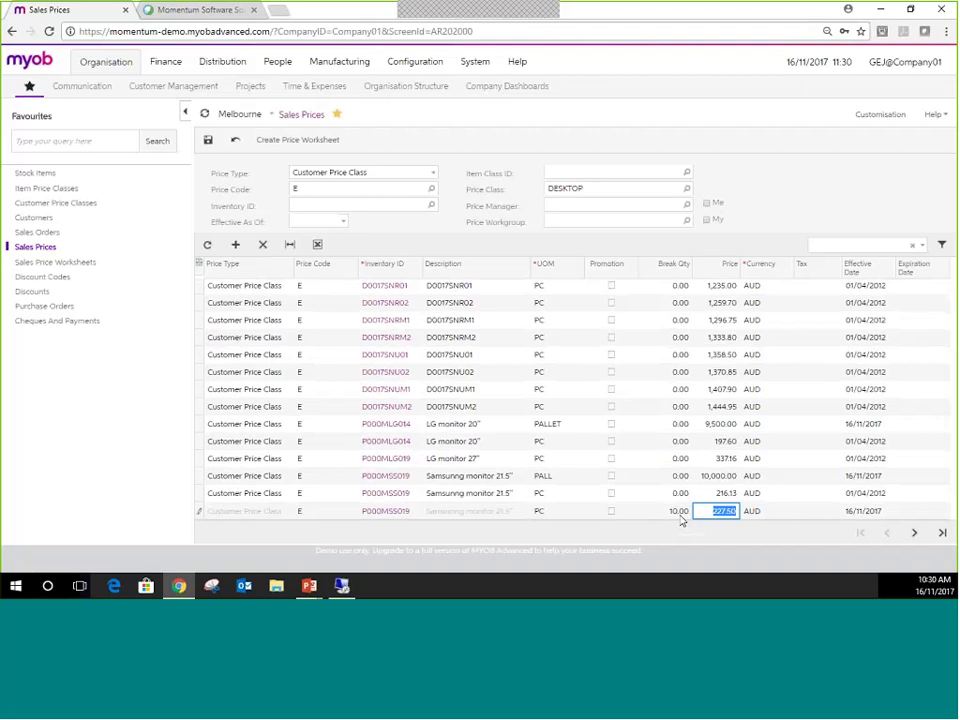
type("200")
key("Tab")
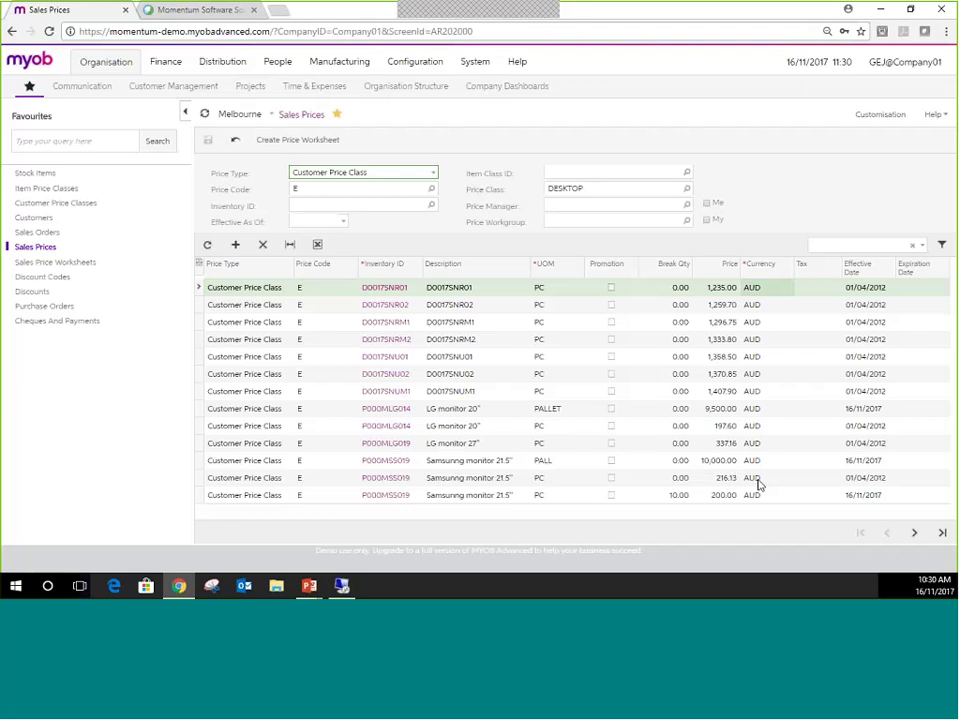
key("alt+Tab")
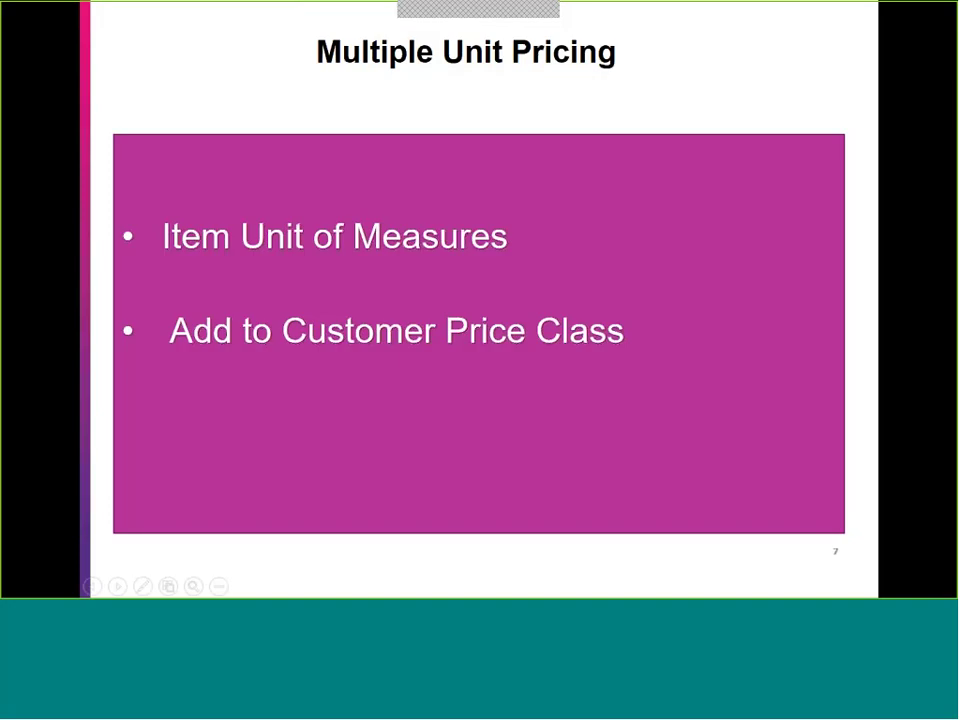
key("Right")
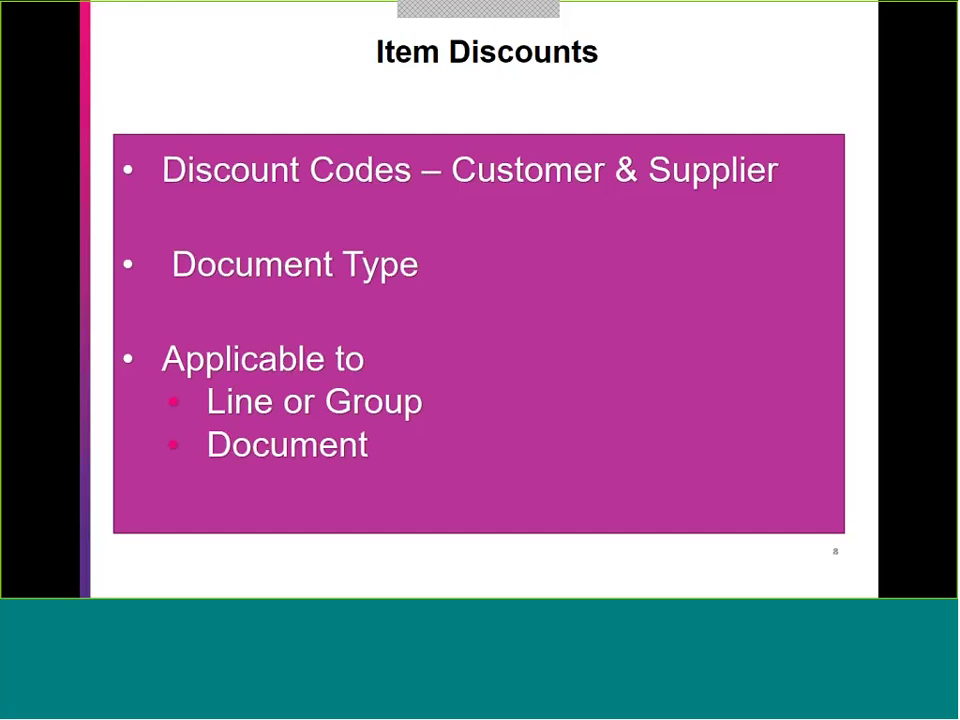
key("Left")
key("Right")
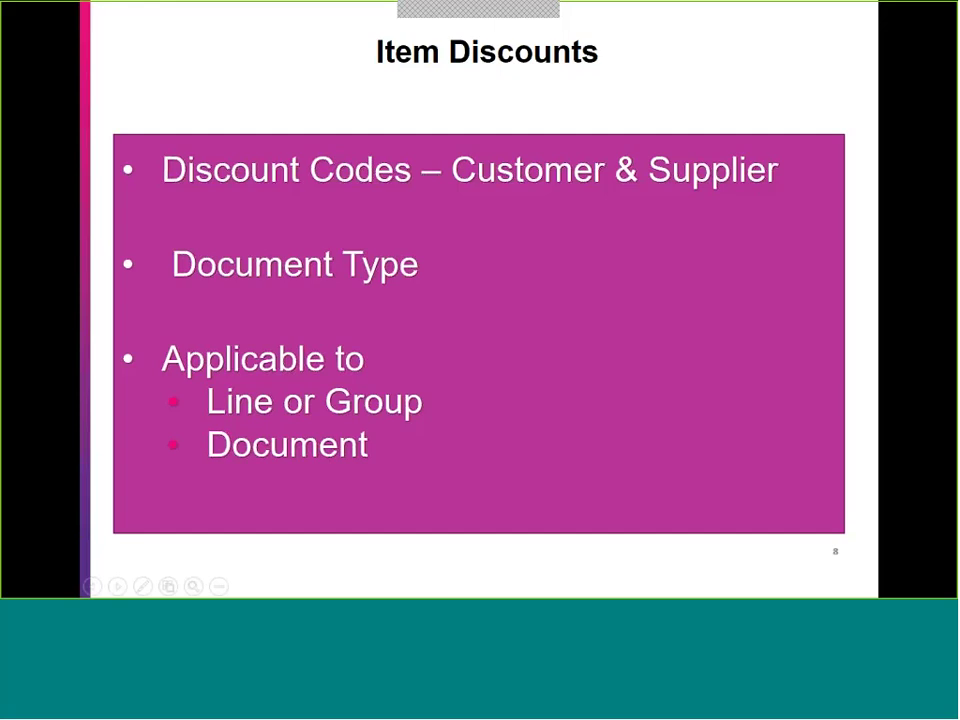
key("alt+Tab")
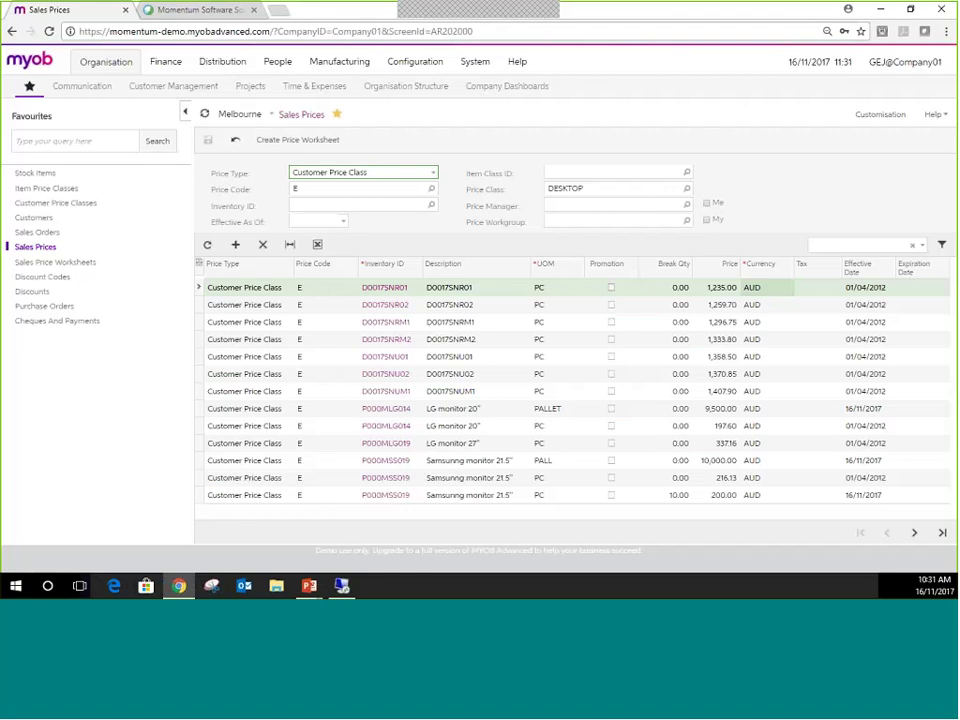
- Open the discount codes list and examine the group, document and line discount types
left_click(33, 278)
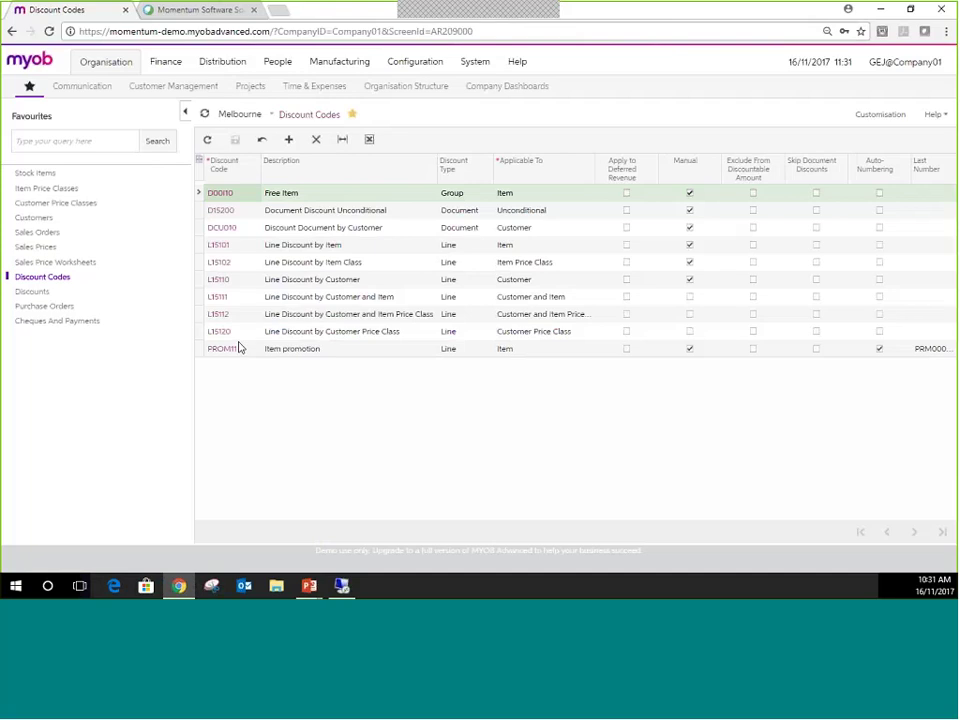
left_click(484, 213)
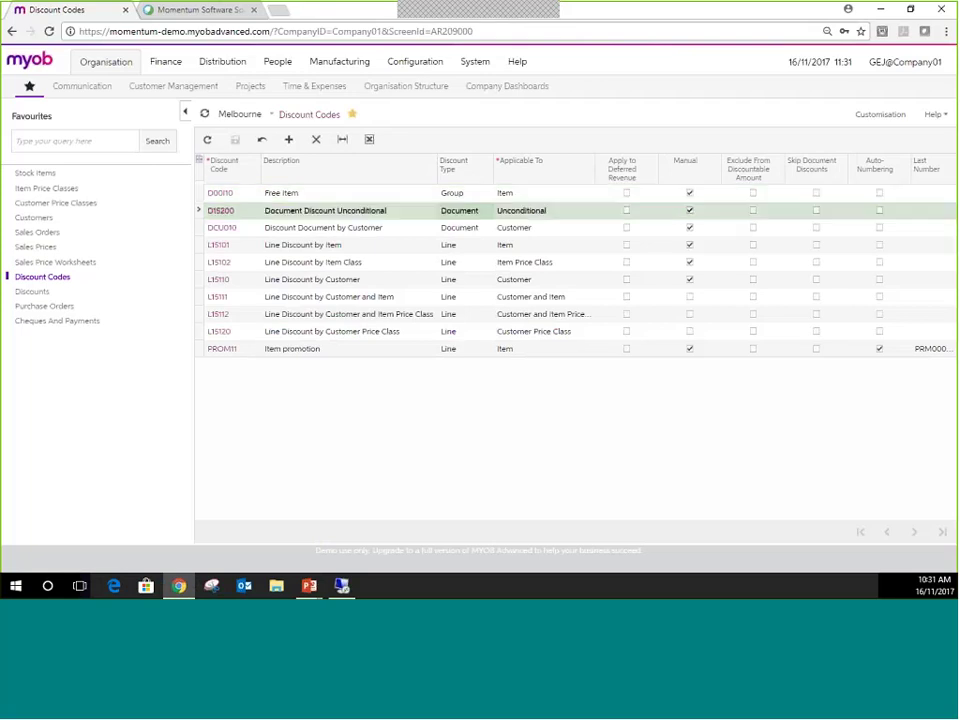
left_click(471, 244)
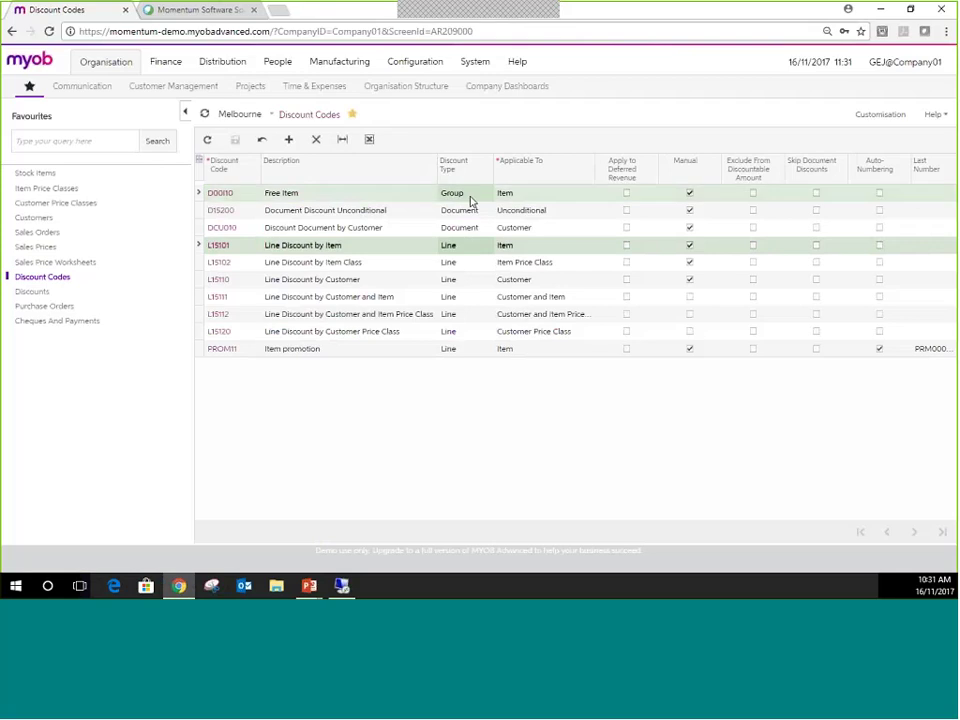
left_click(470, 249)
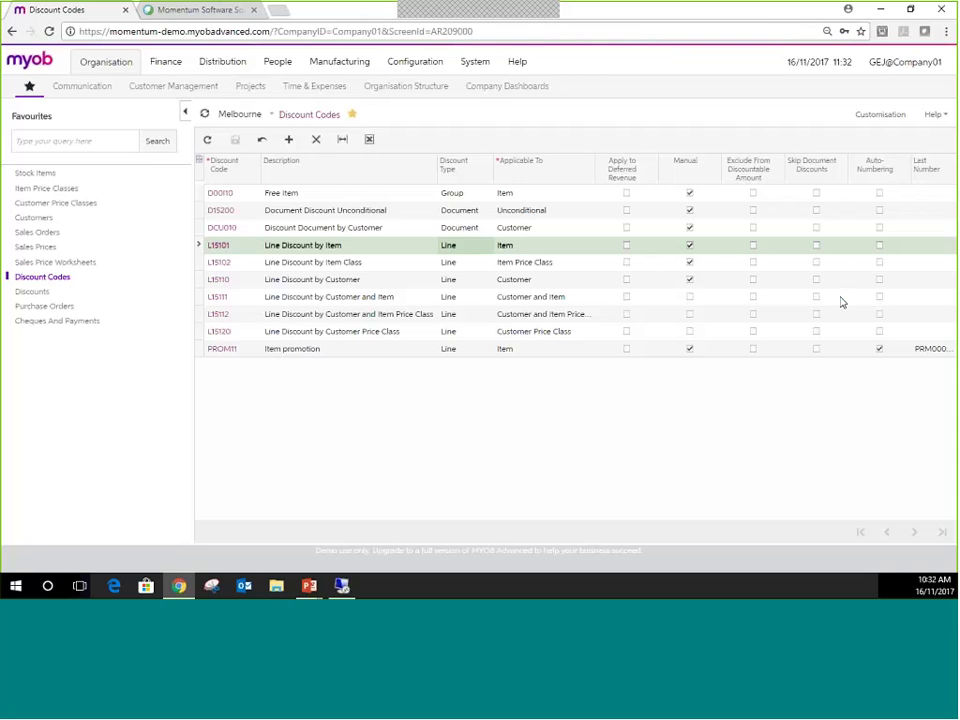
- Examine what the discount codes apply to, from the Free Item code to the Line Discount by Customer Price Class
left_click(565, 194)
left_click(570, 196)
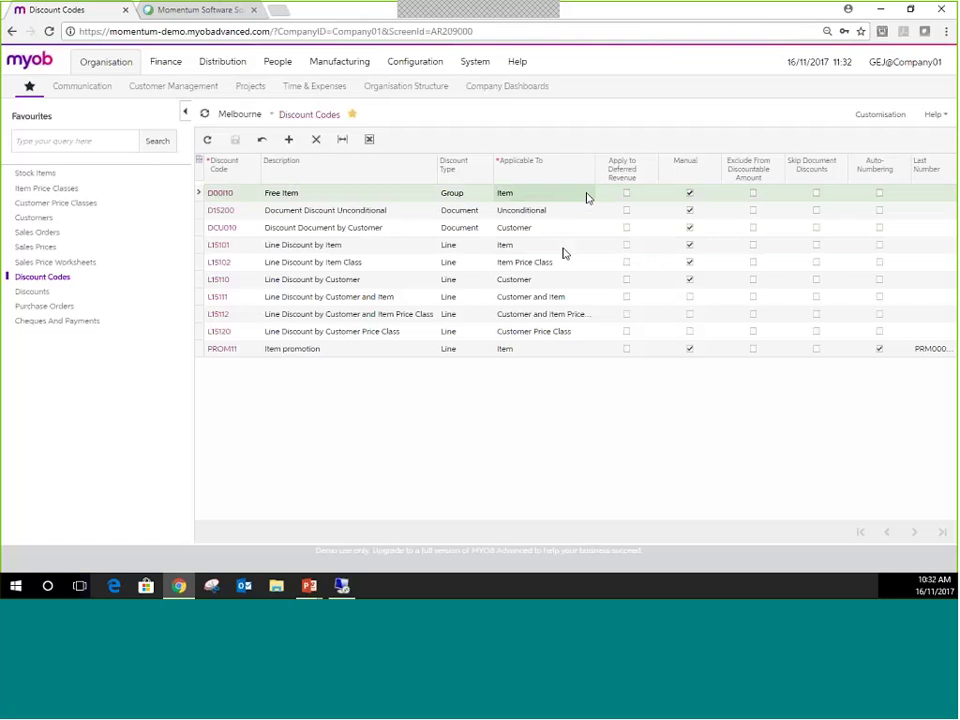
left_click(563, 249)
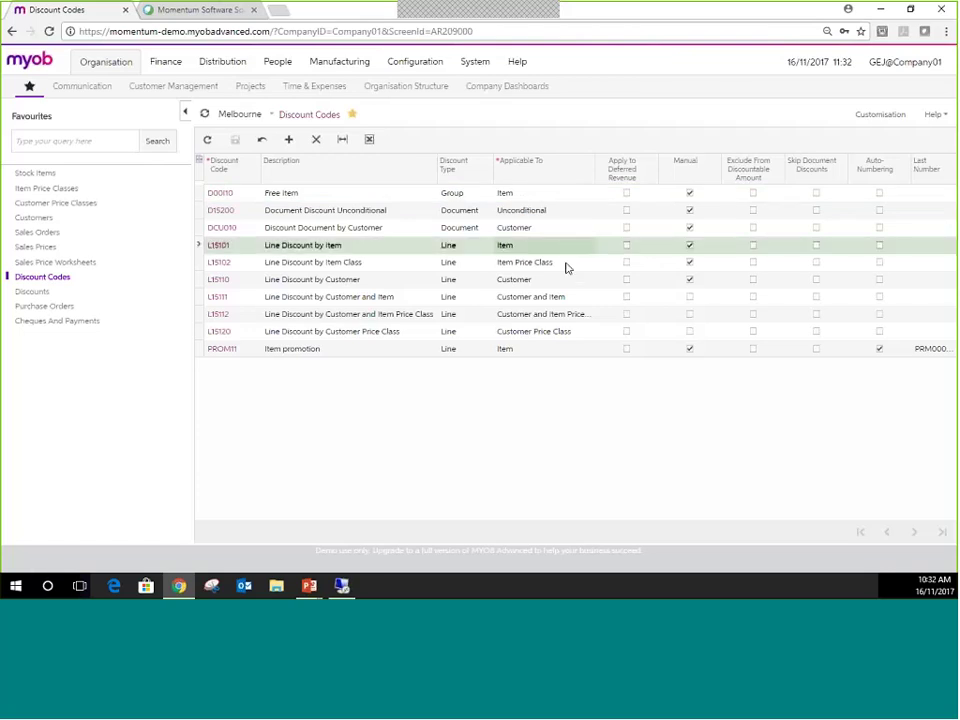
left_click(565, 265)
left_click(566, 281)
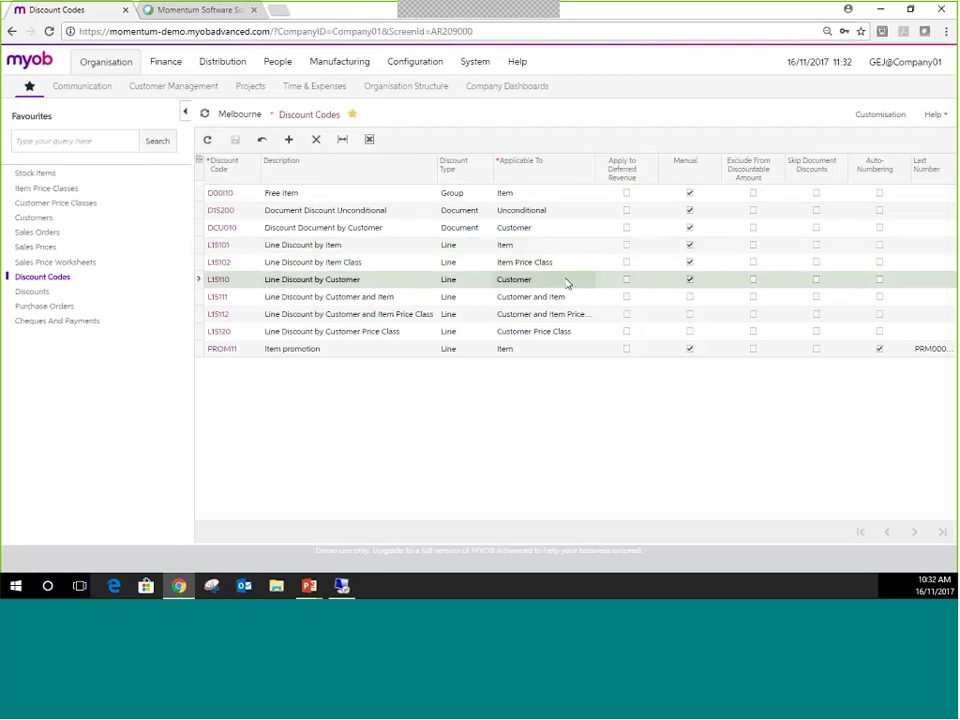
left_click(576, 298)
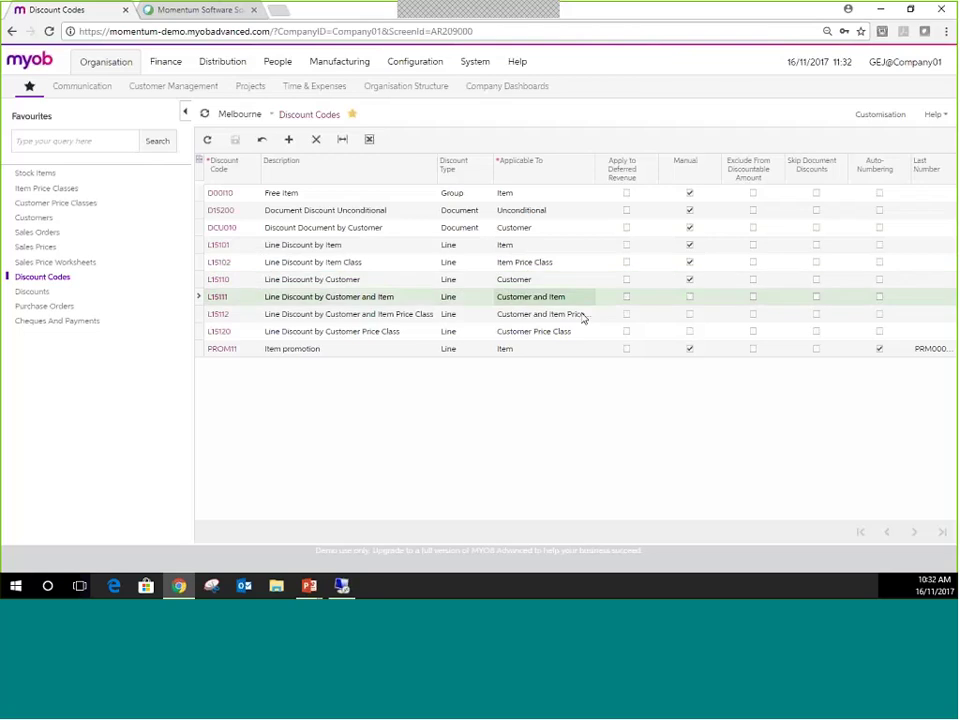
left_click(583, 316)
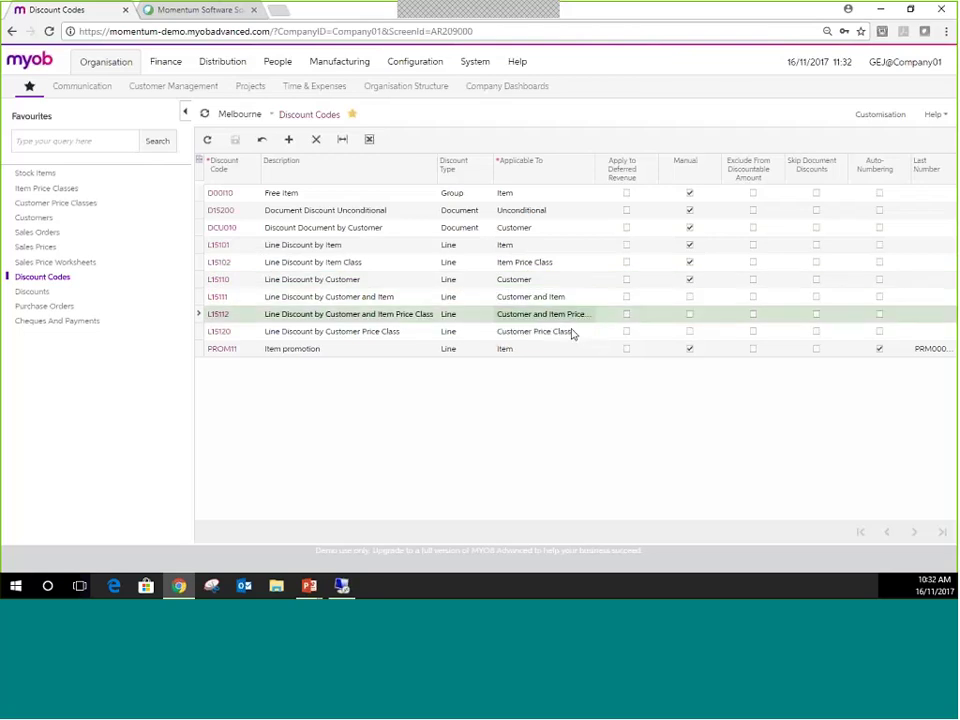
left_click(585, 333)
left_click(590, 333)
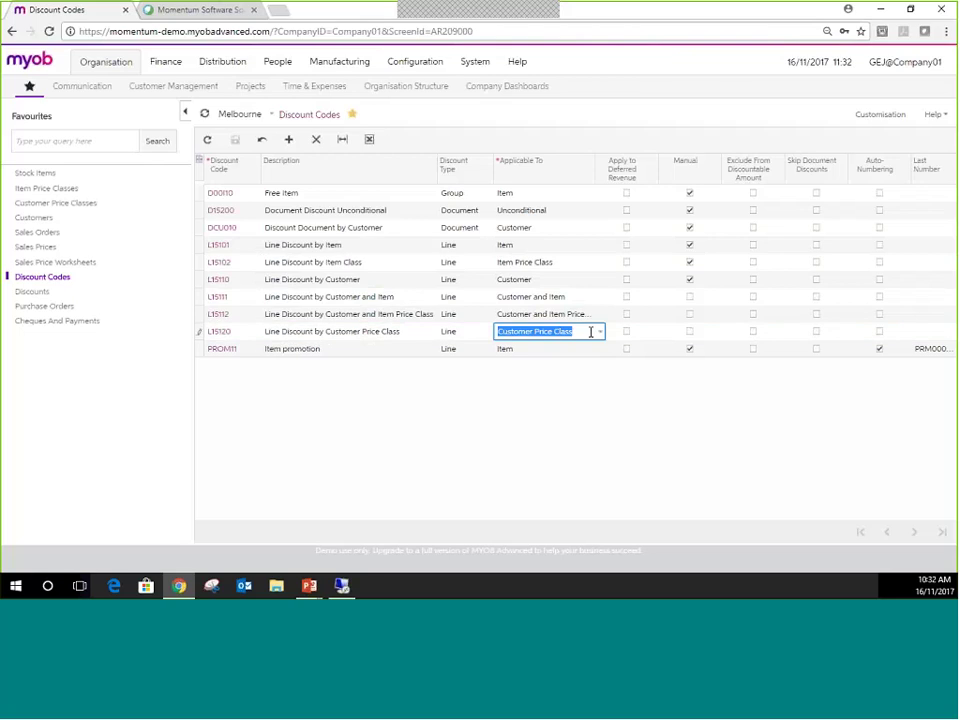
- Examine the Applicable To options for the Line Discount by Customer Price Class code, L15120
left_click(600, 334)
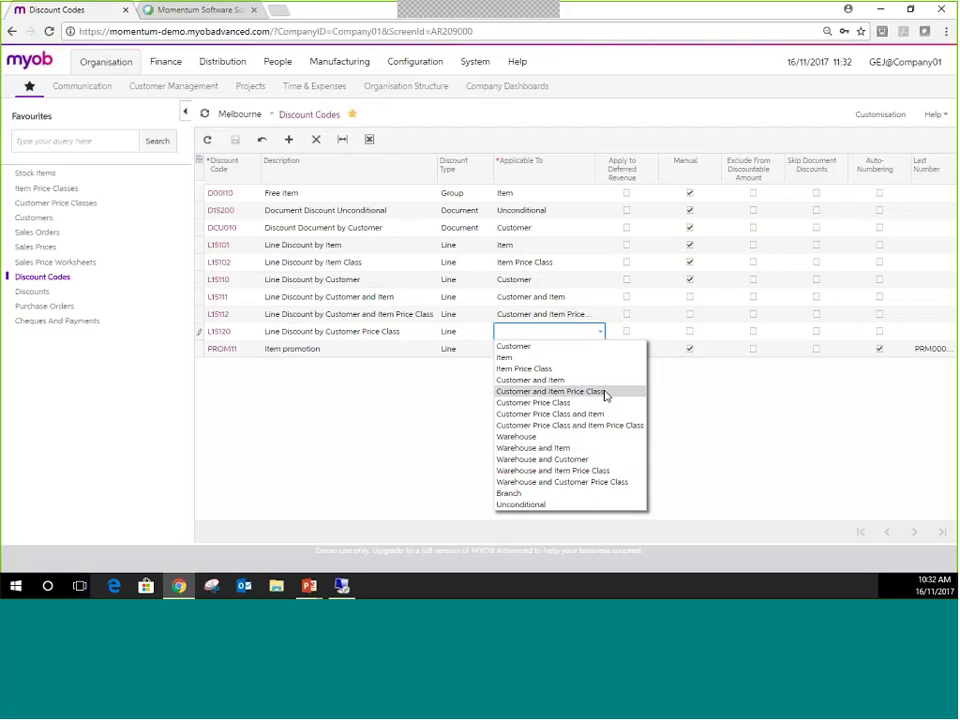
left_click(581, 144)
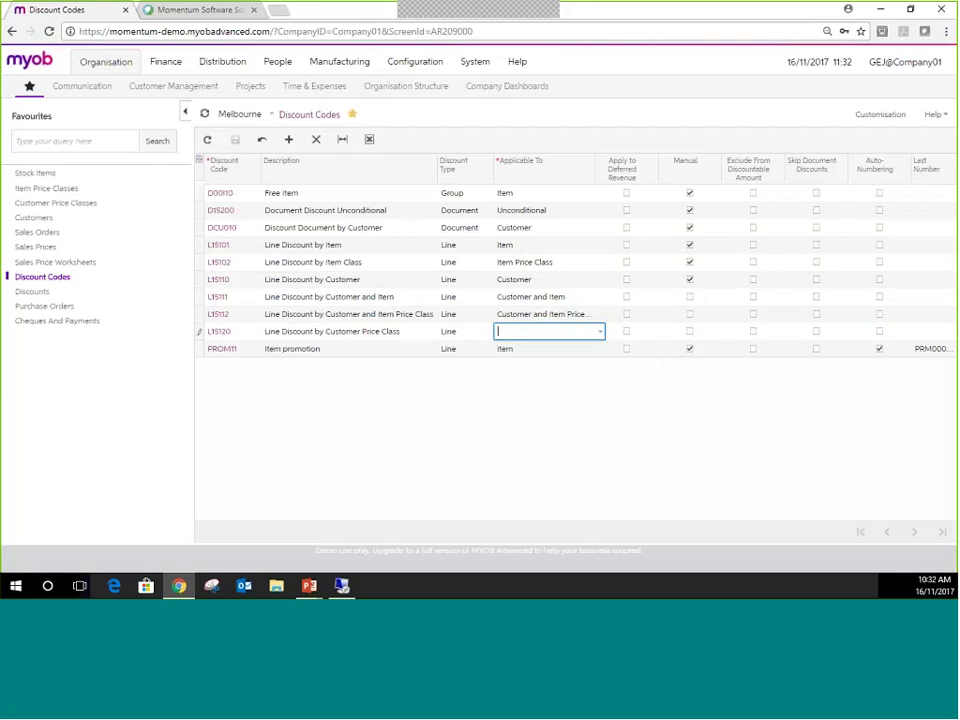
- Open the discounts and display sequence PA1 of the Line Discount by Item code, L15101
left_click(30, 292)
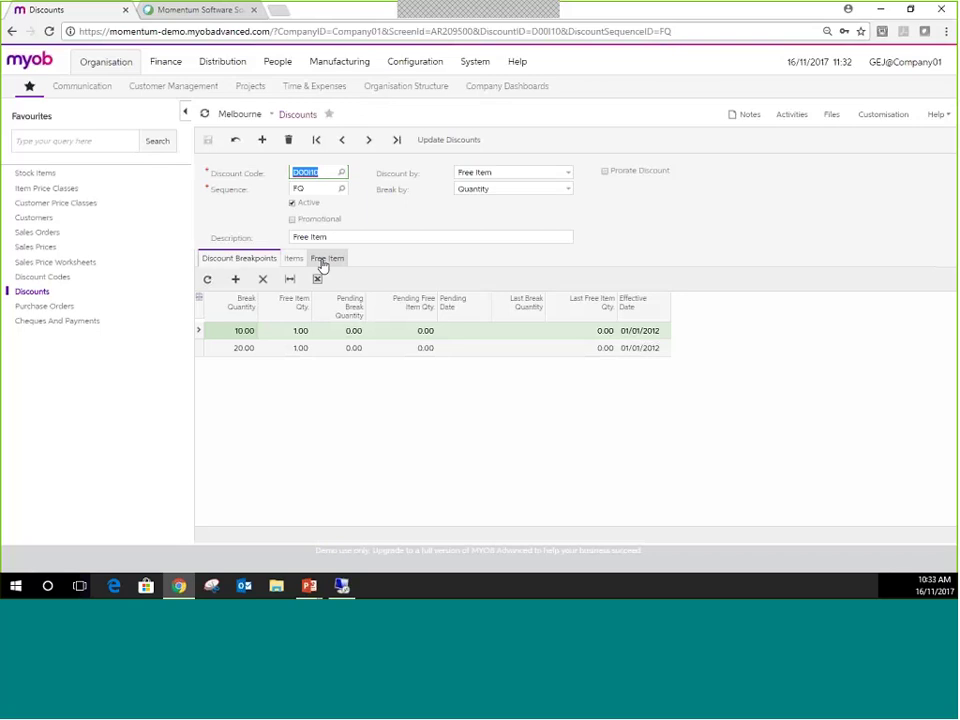
left_click(340, 174)
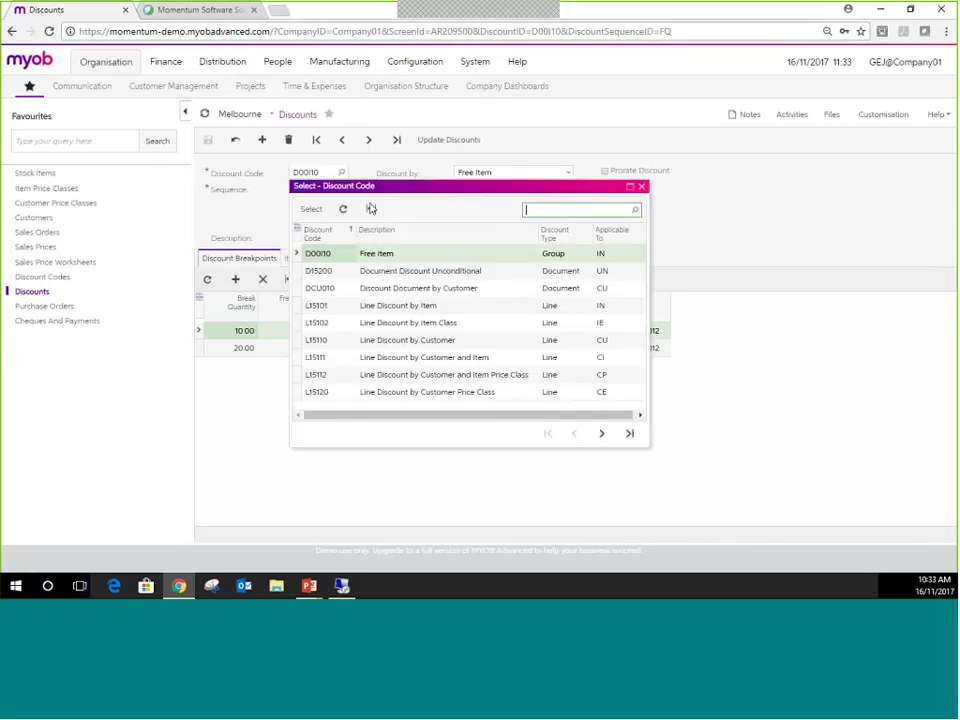
double_click(385, 306)
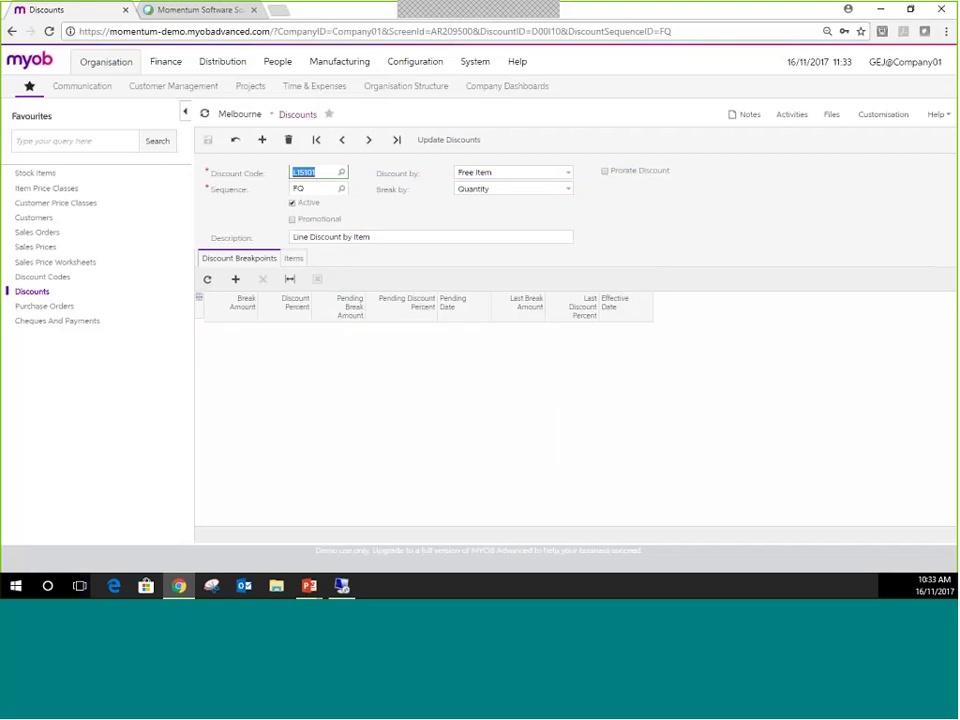
left_click(341, 189)
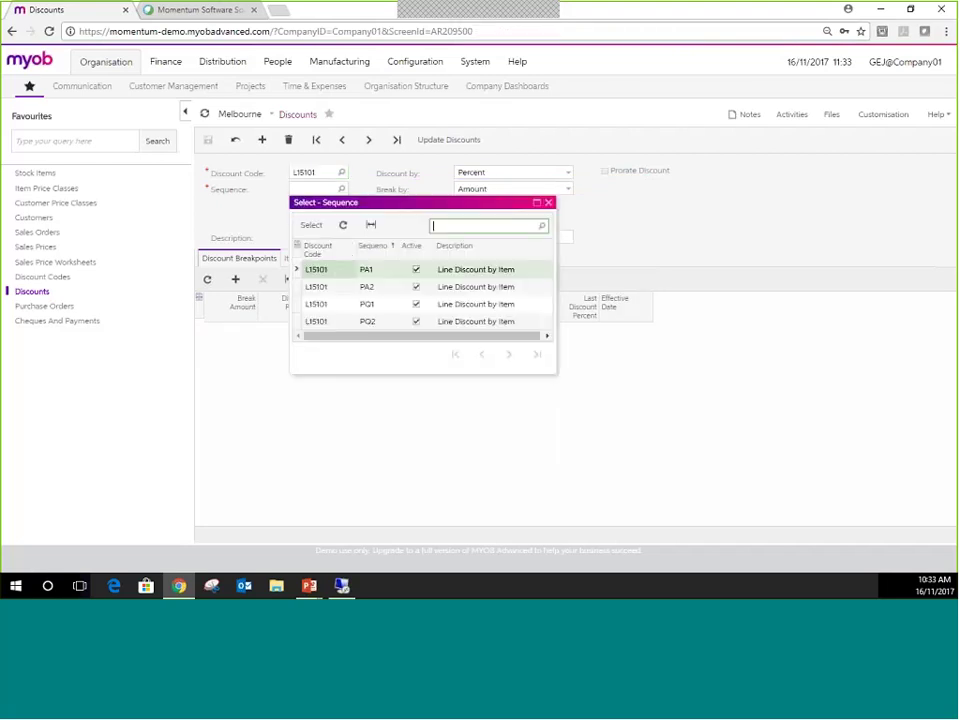
double_click(336, 270)
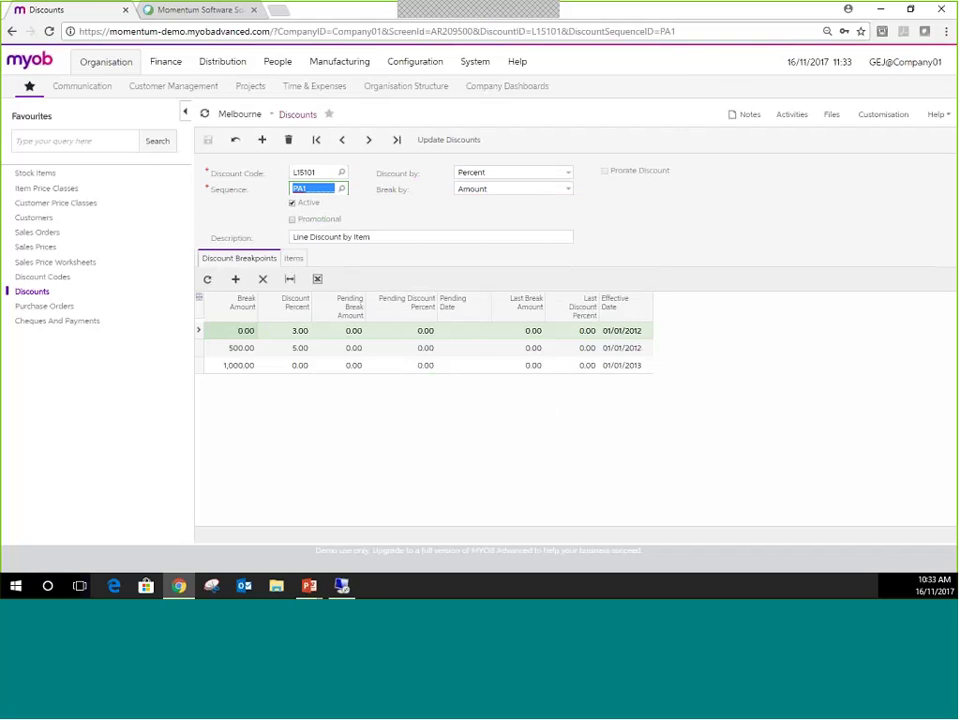
- Examine the Discount By and Break By options of sequence PA1, and open sequence PQ1 of the same code
left_click(566, 173)
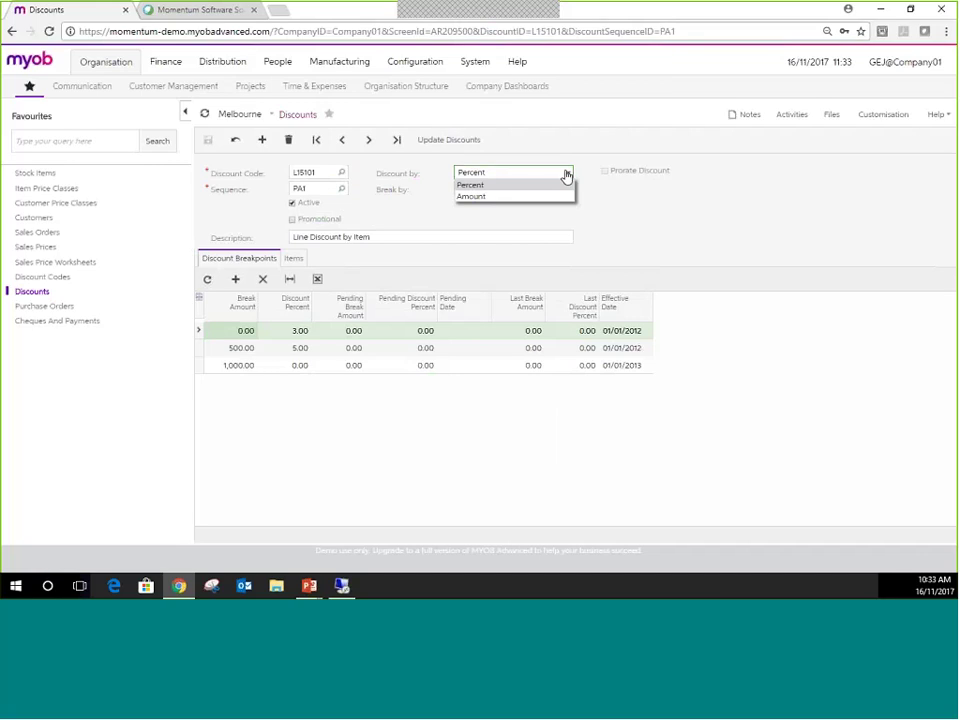
left_click(567, 184)
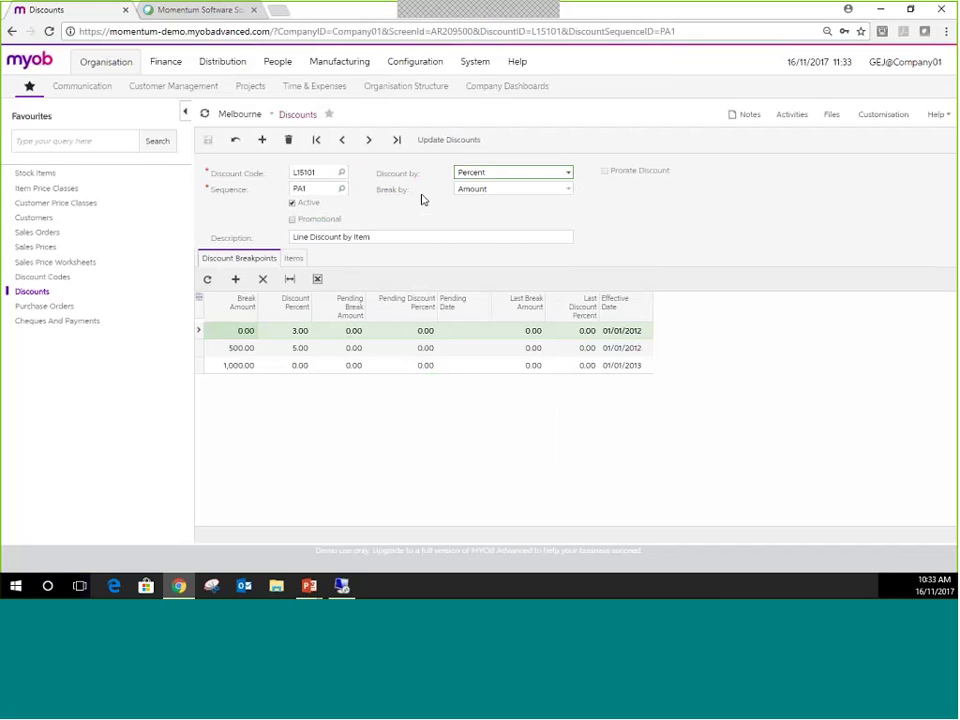
left_click(568, 191)
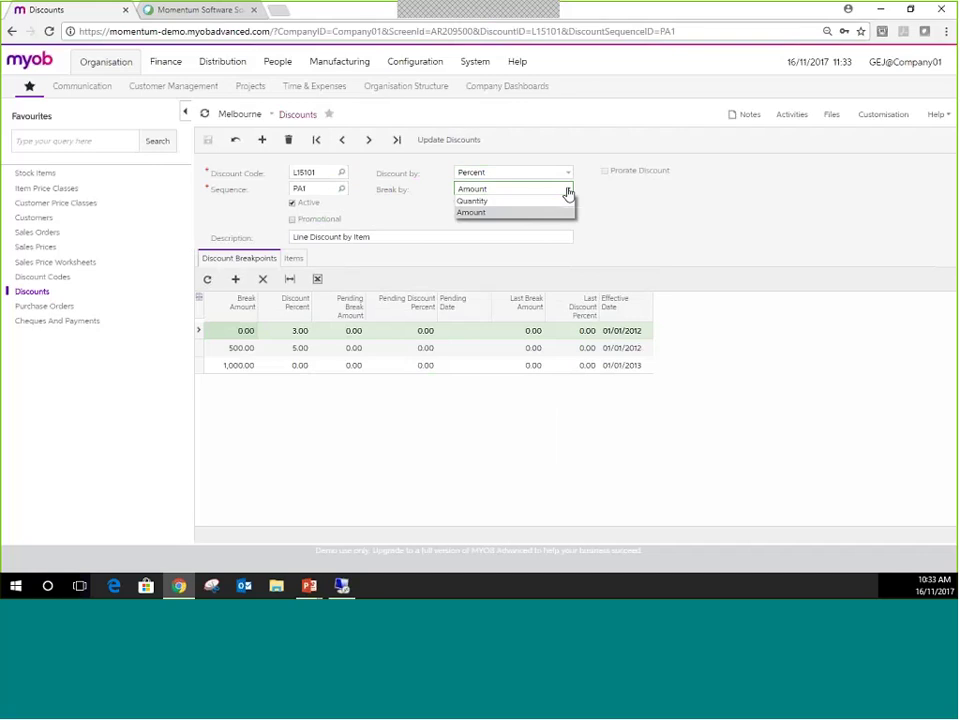
left_click(568, 192)
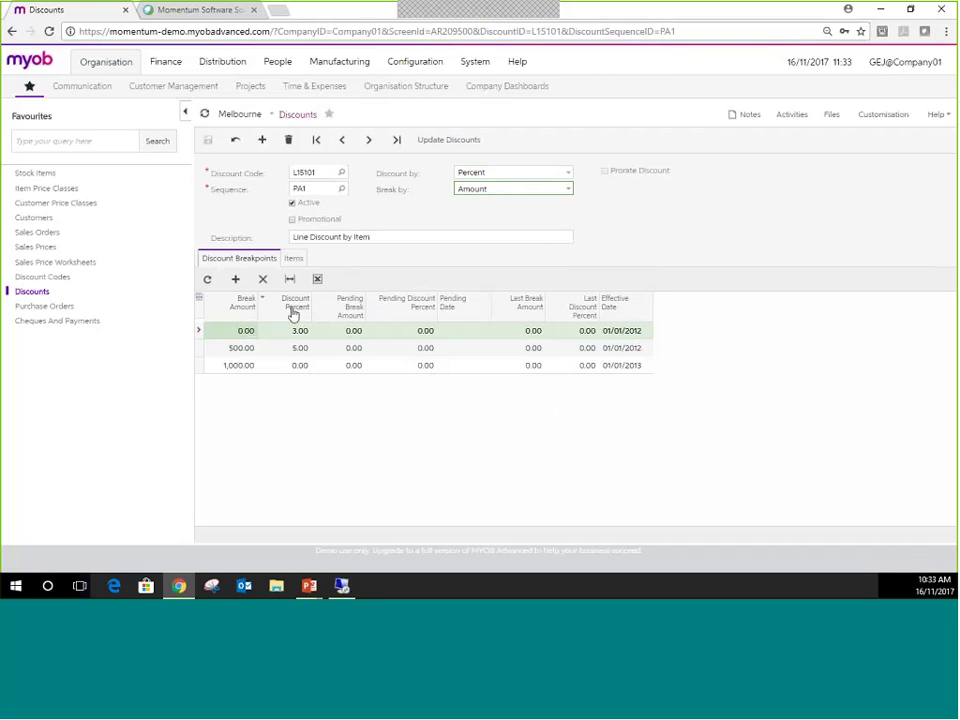
left_click(341, 189)
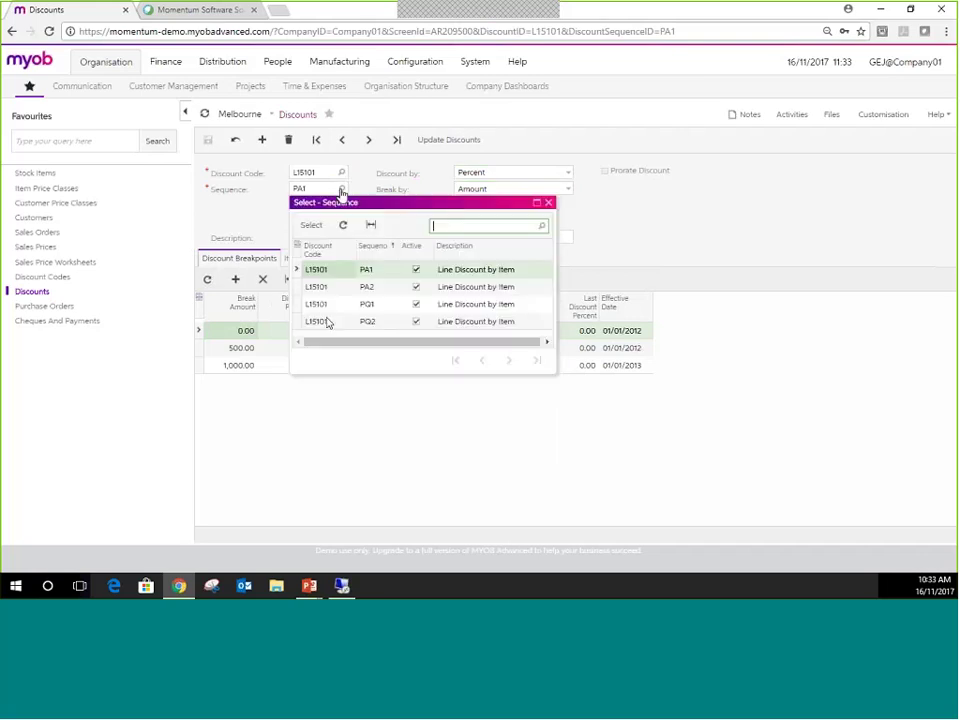
double_click(322, 305)
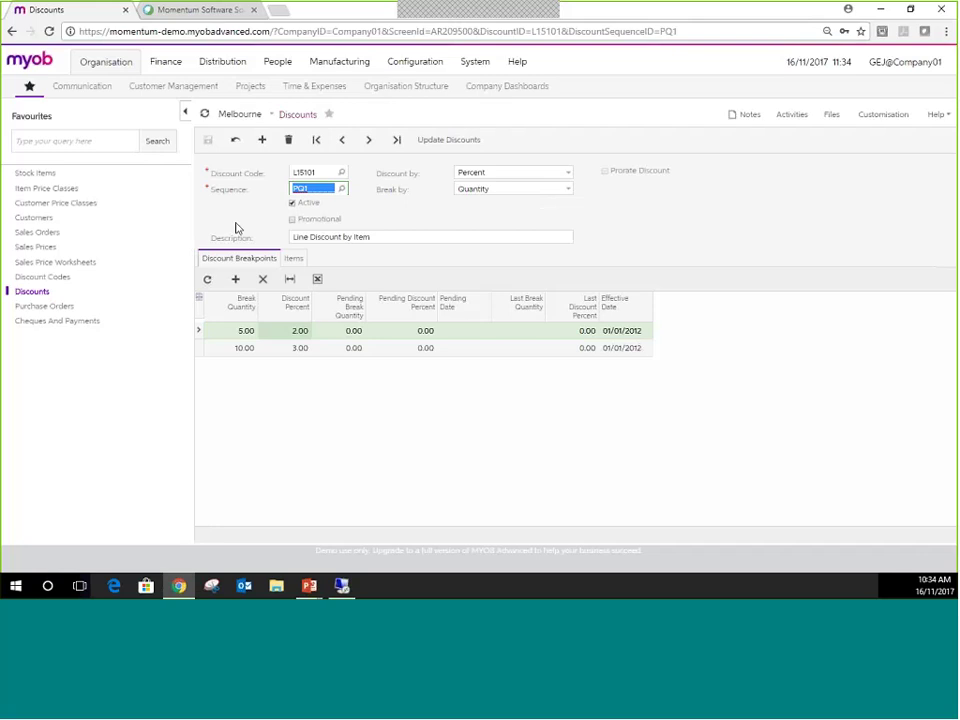
- Display sequence AA1 of the Line Discount by Customer Price Class code, L15120
left_click(341, 172)
scroll(440, 360, "down", 1)
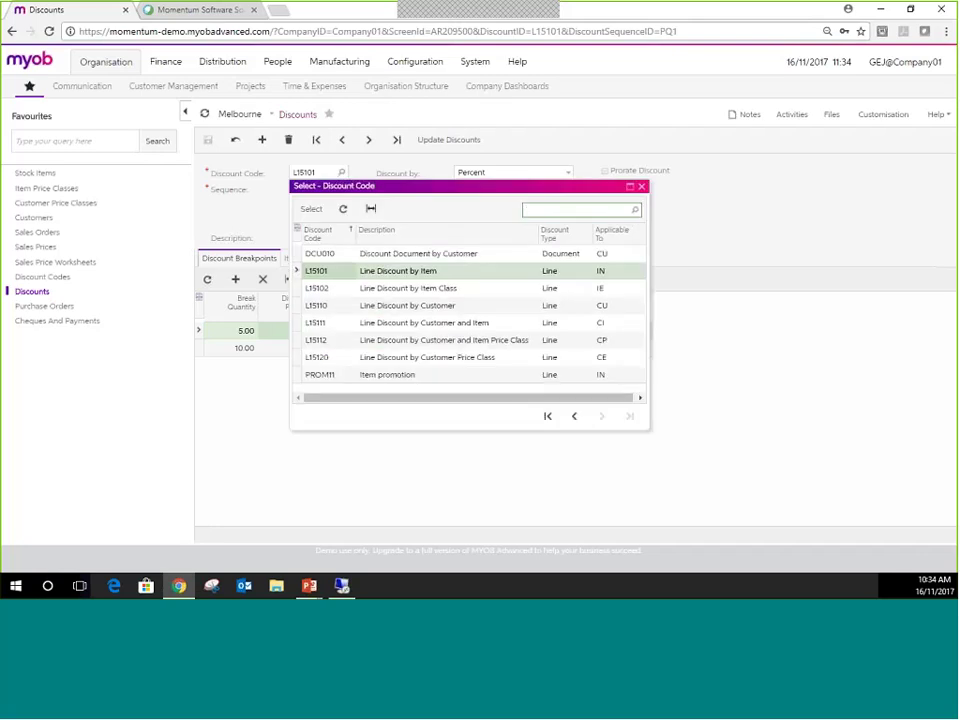
double_click(434, 360)
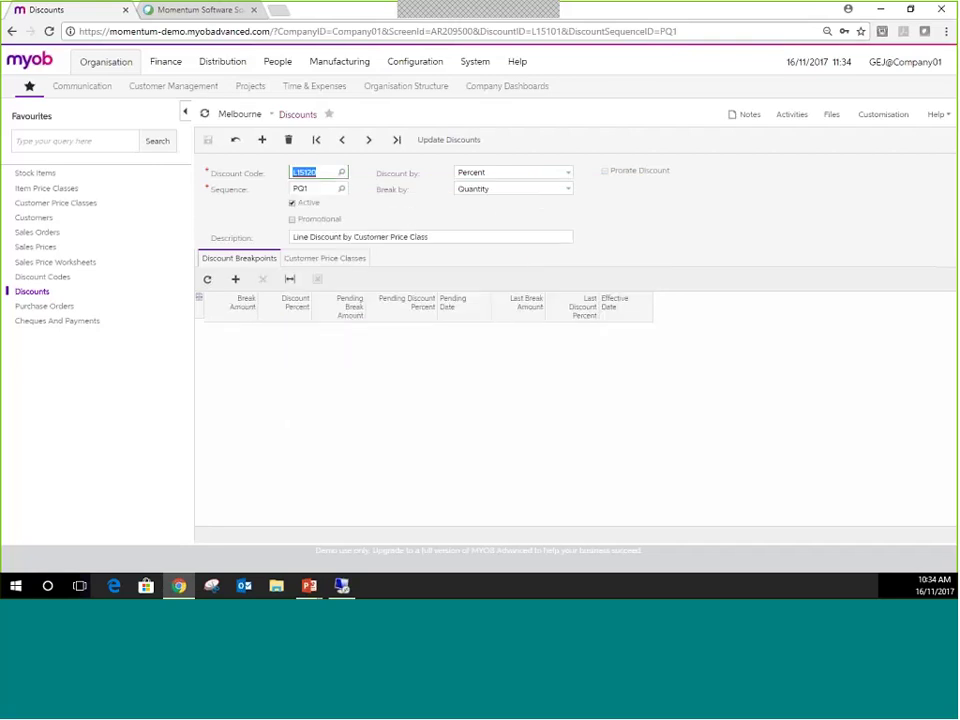
left_click(341, 189)
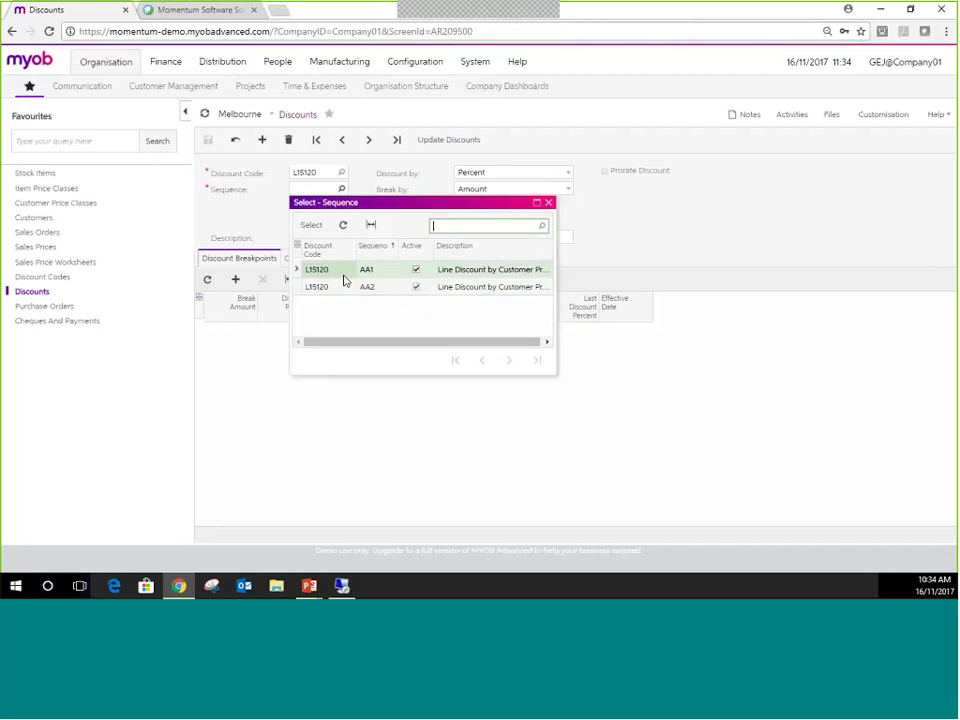
double_click(343, 270)
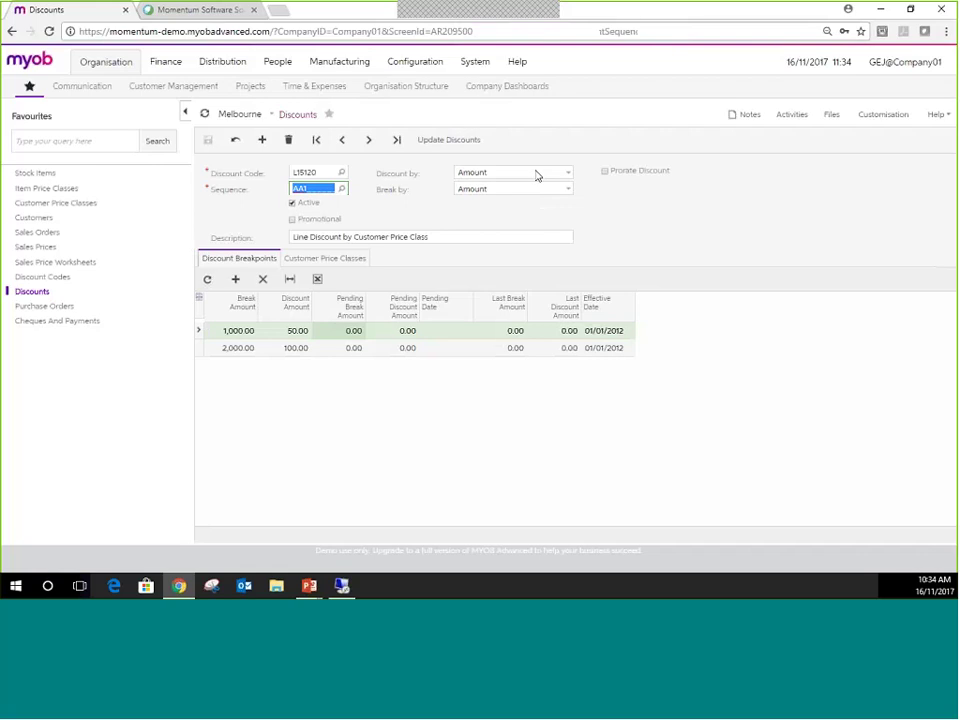
- Examine the Discount By options and the customer price classes assigned to sequence AA1
left_click(537, 174)
left_click(533, 196)
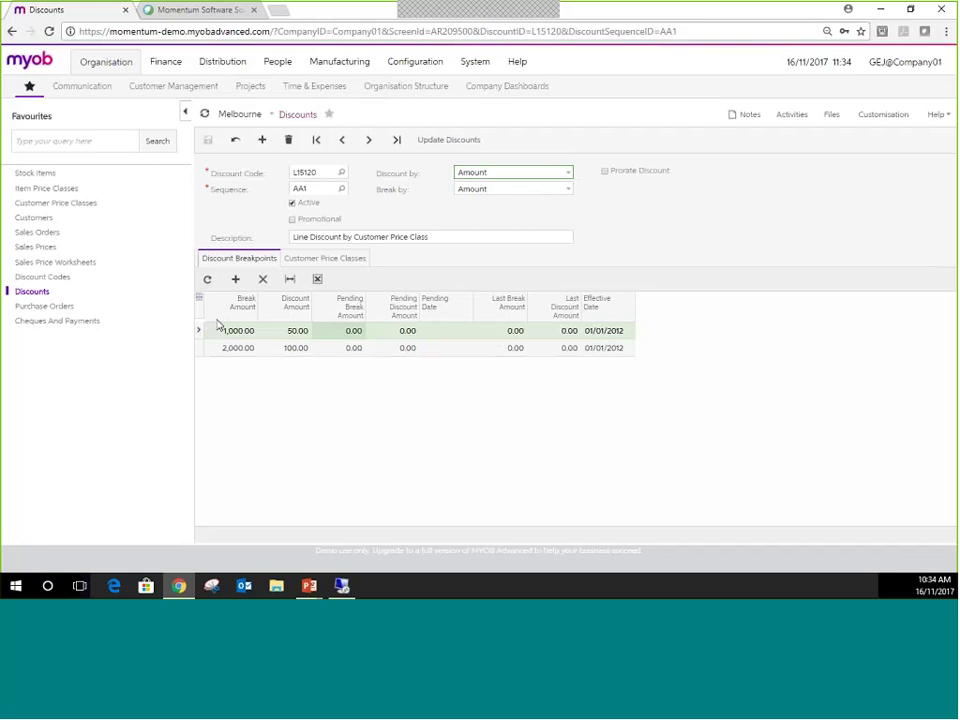
left_click(344, 259)
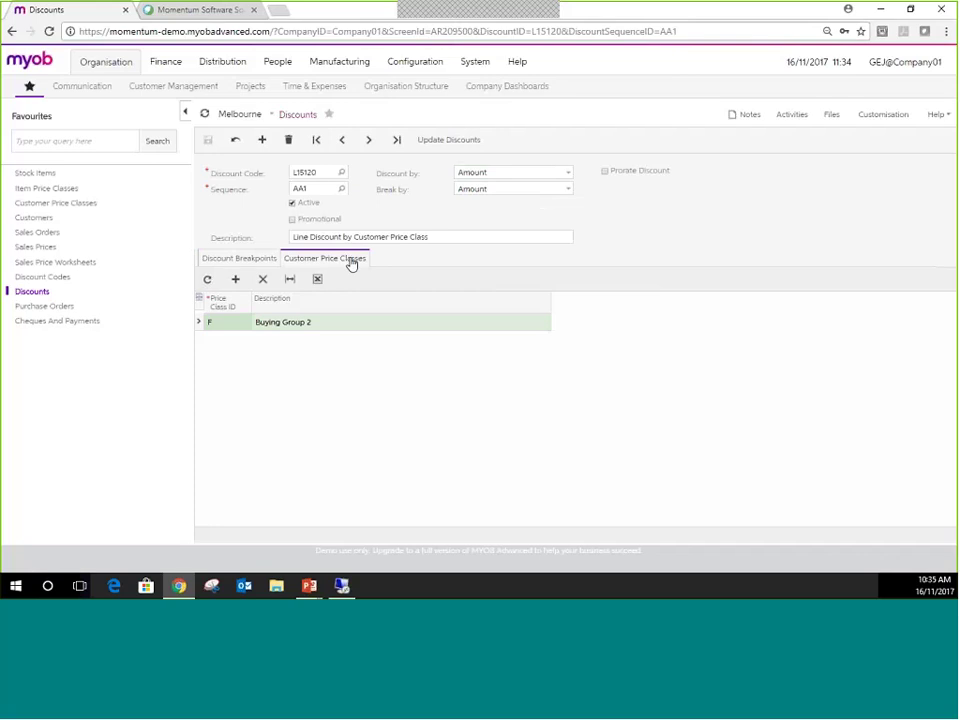
left_click(235, 262)
- Open sequence AA2 of discount code L15120 and examine its customer price classes and discount breakpoints
left_click(341, 189)
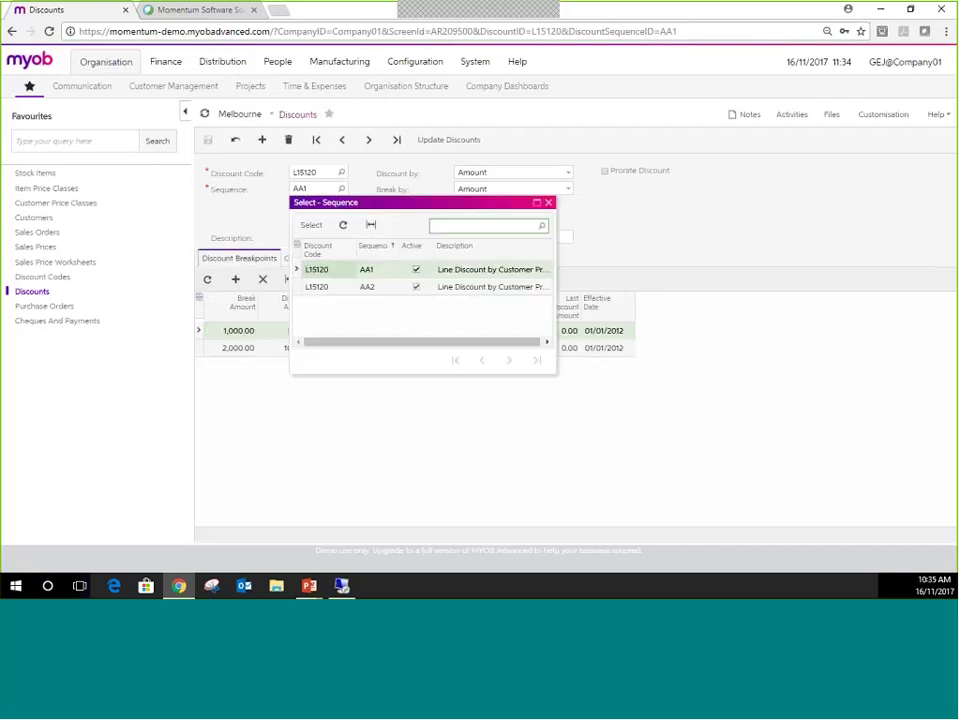
left_click(330, 289)
double_click(330, 289)
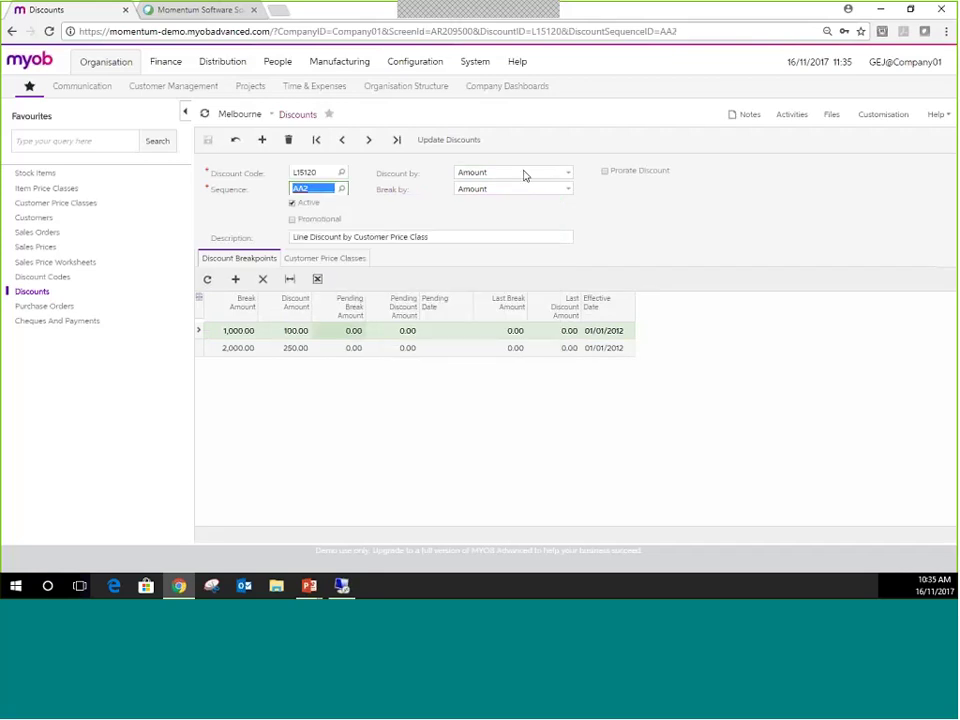
left_click(349, 259)
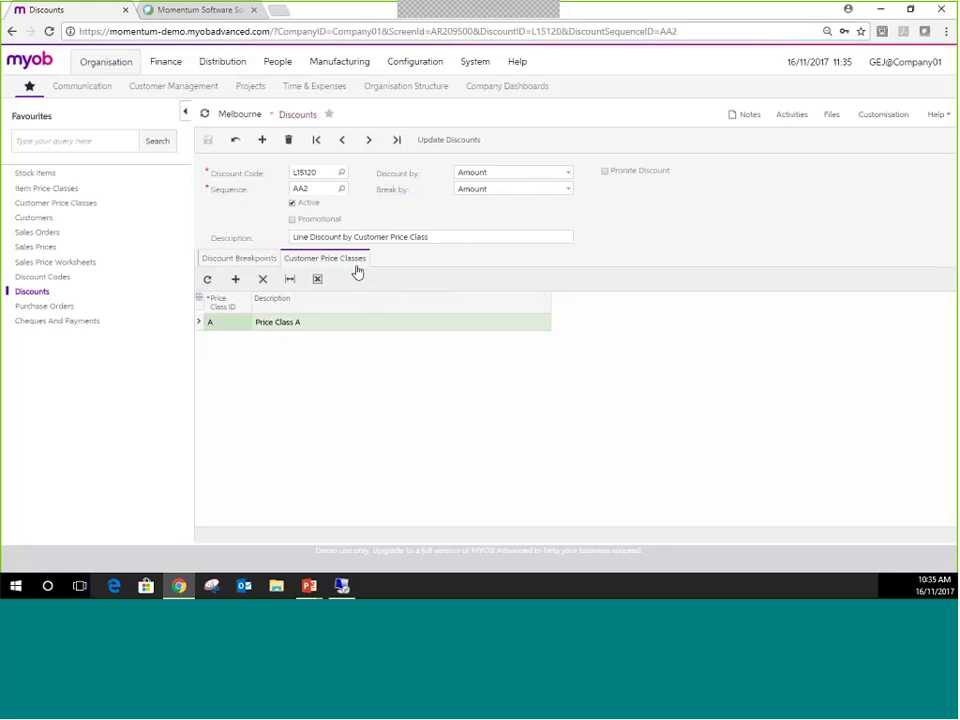
left_click(240, 259)
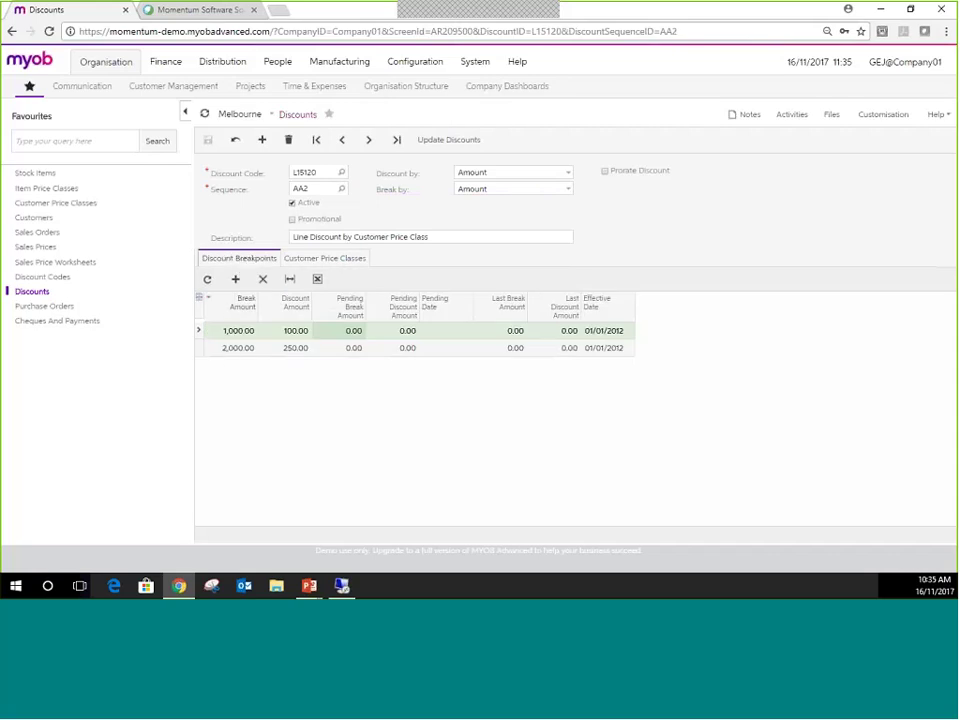
- Open the Antun's sales order and examine the discount percent and amount on the XRL-120 Laptop line
left_click(342, 189)
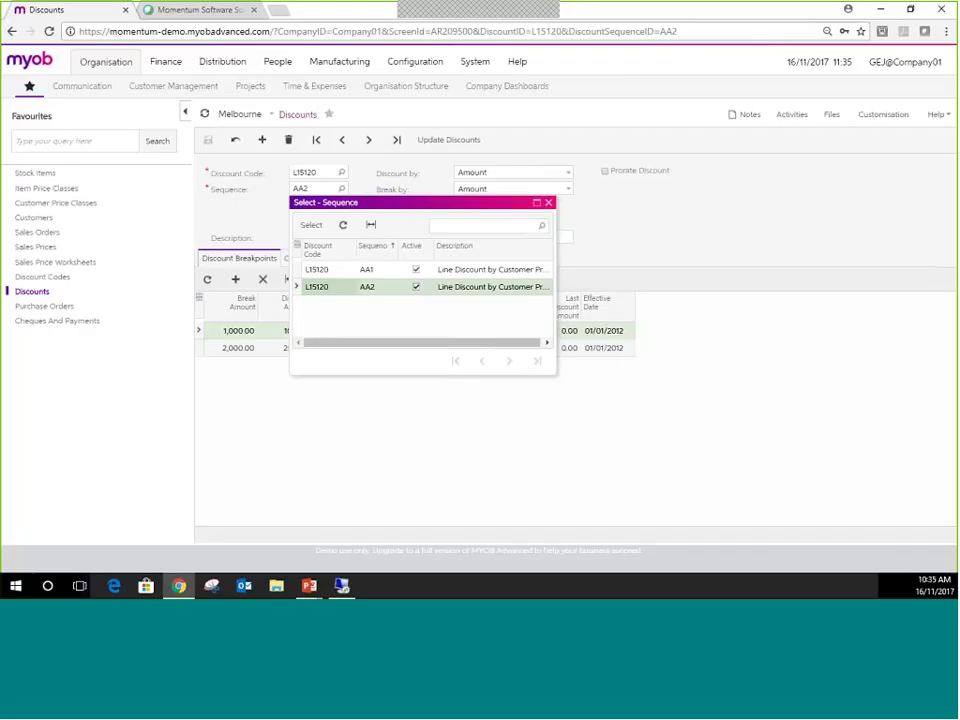
left_click(51, 234)
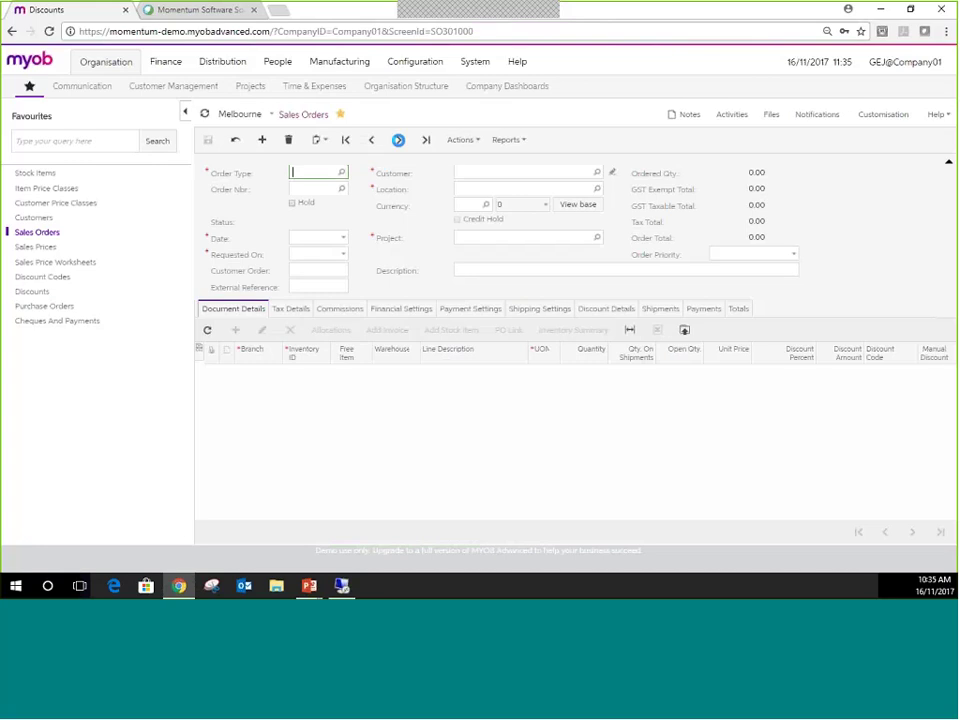
left_click(398, 140)
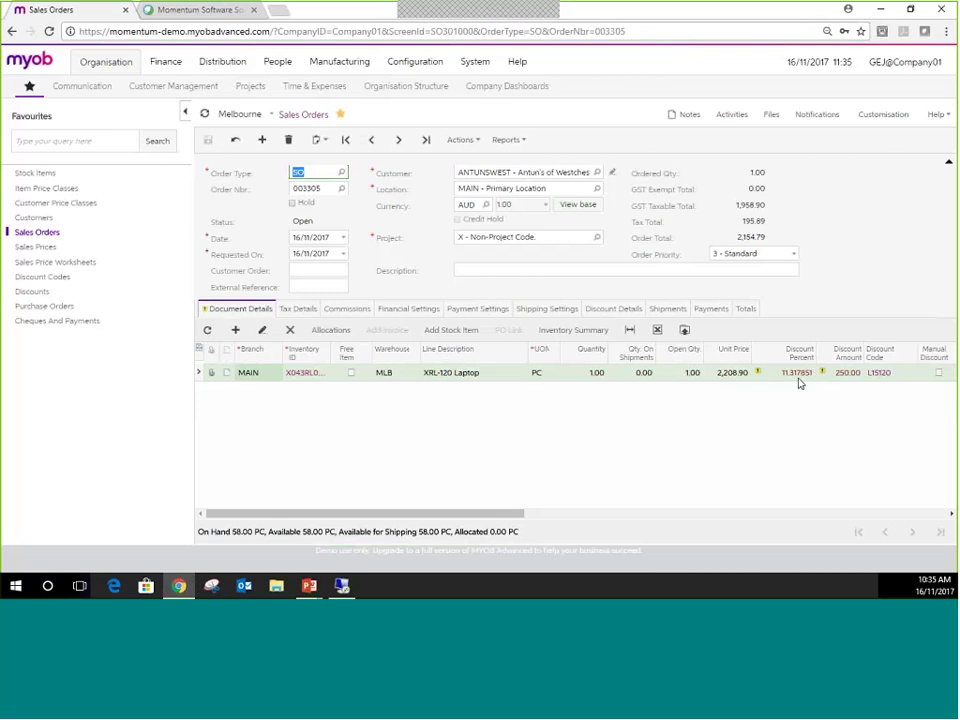
mouse_move(796, 383)
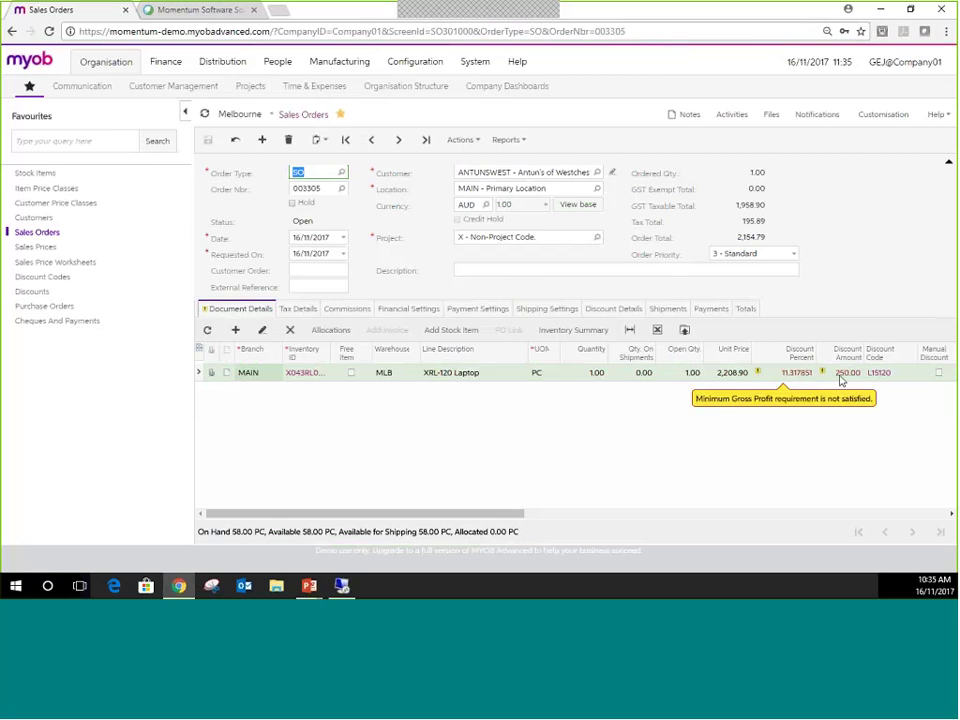
mouse_move(855, 378)
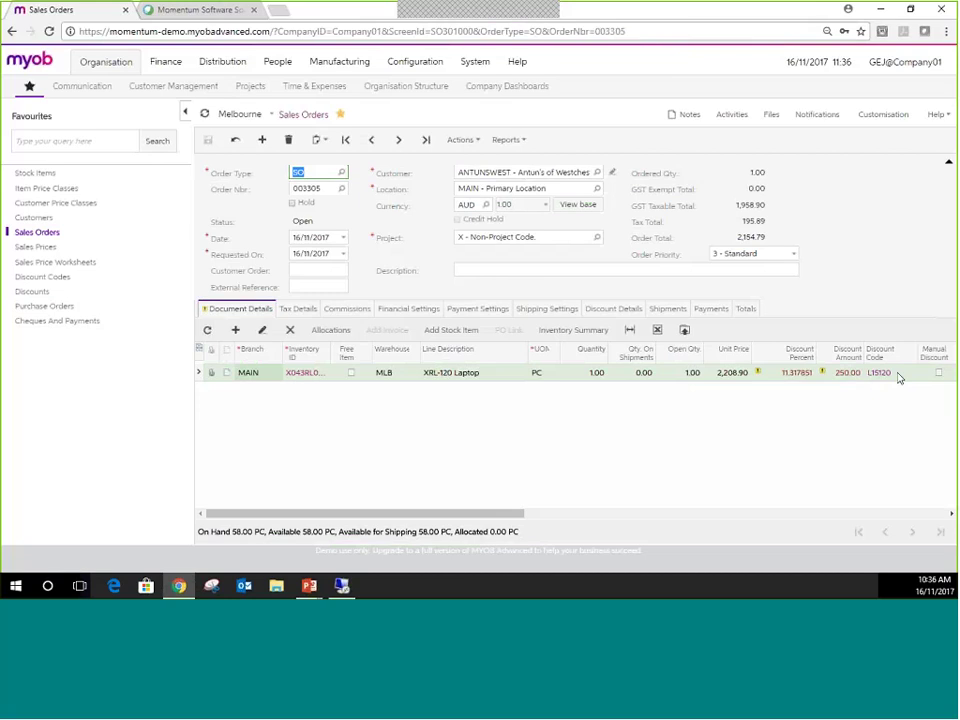
- Open discount code L15120 from the laptop order line and examine its customer price classes and breakpoints
left_click(887, 378)
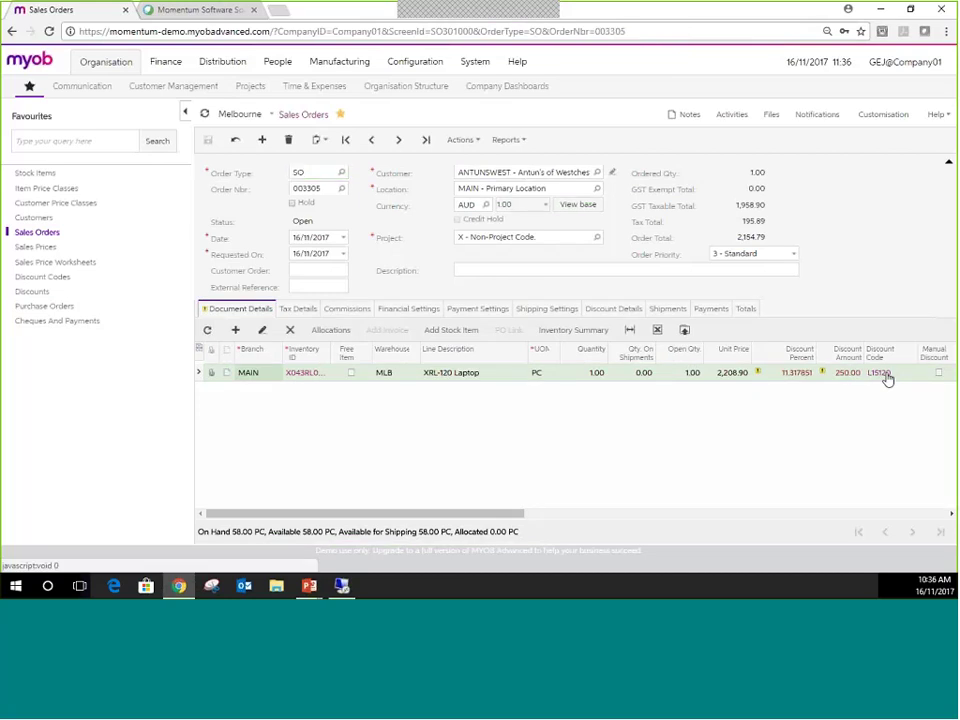
left_click(885, 372)
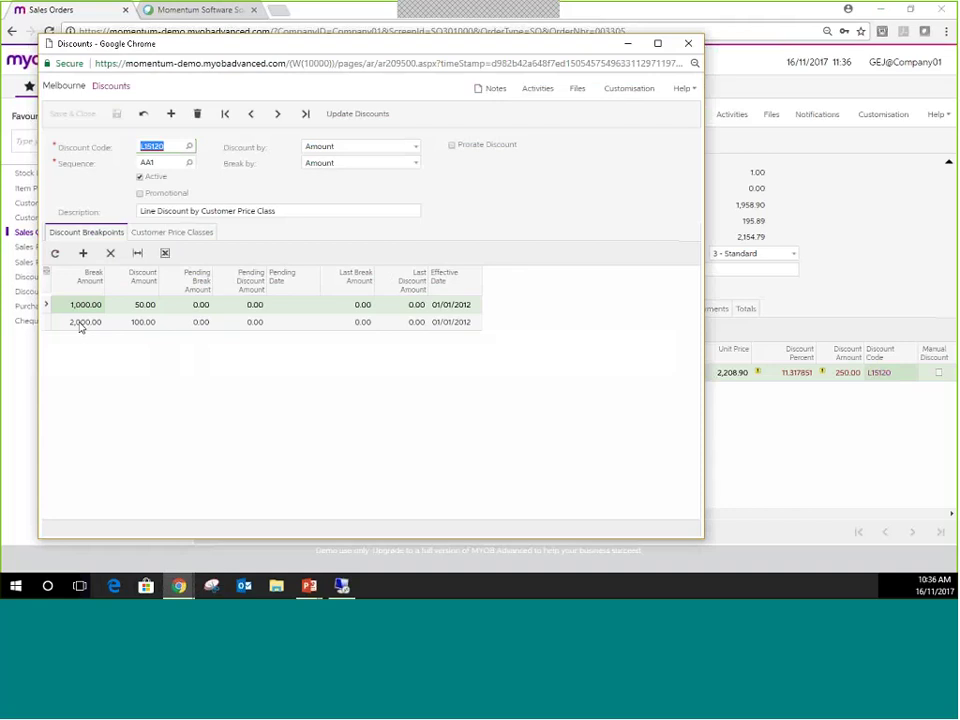
left_click(175, 235)
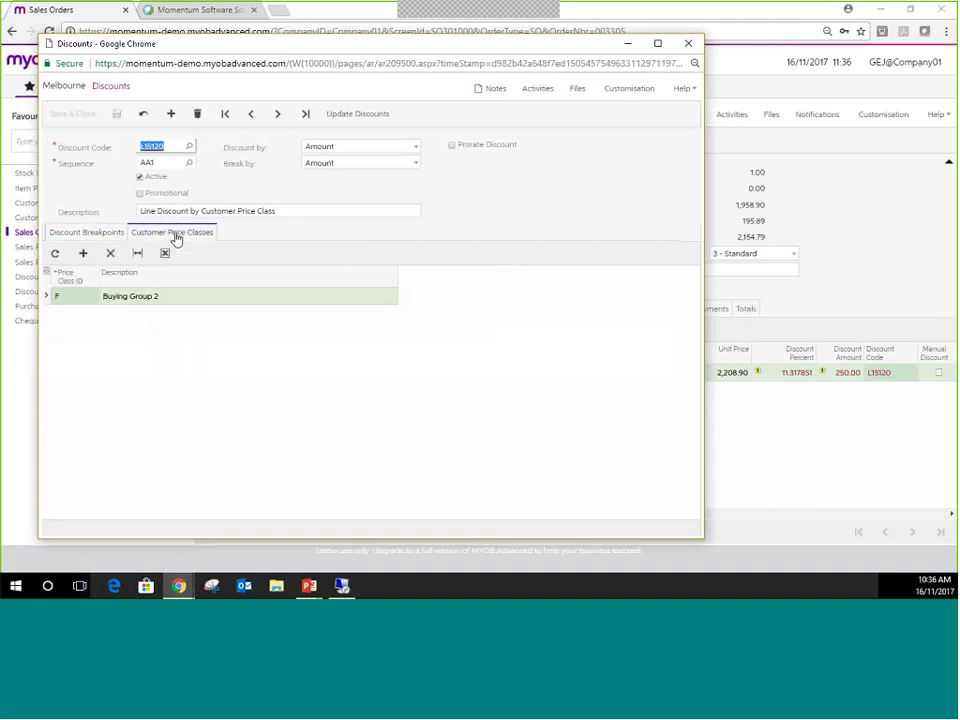
left_click(172, 316)
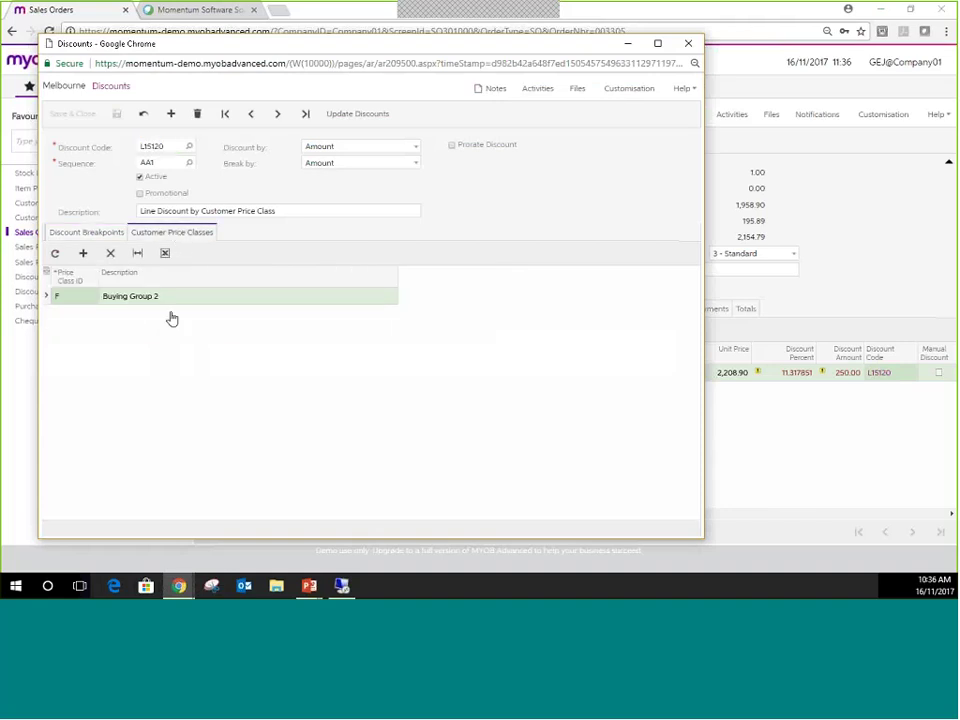
left_click(85, 234)
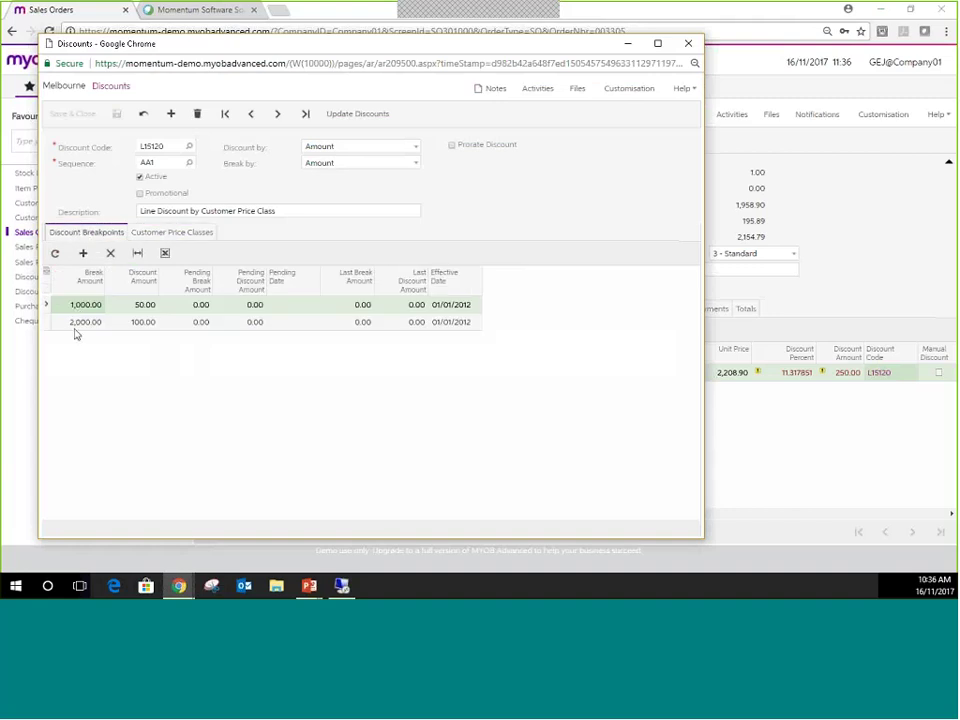
- Return to the sales order and examine the discounted unit price and extended price of the laptop line
left_click(689, 46)
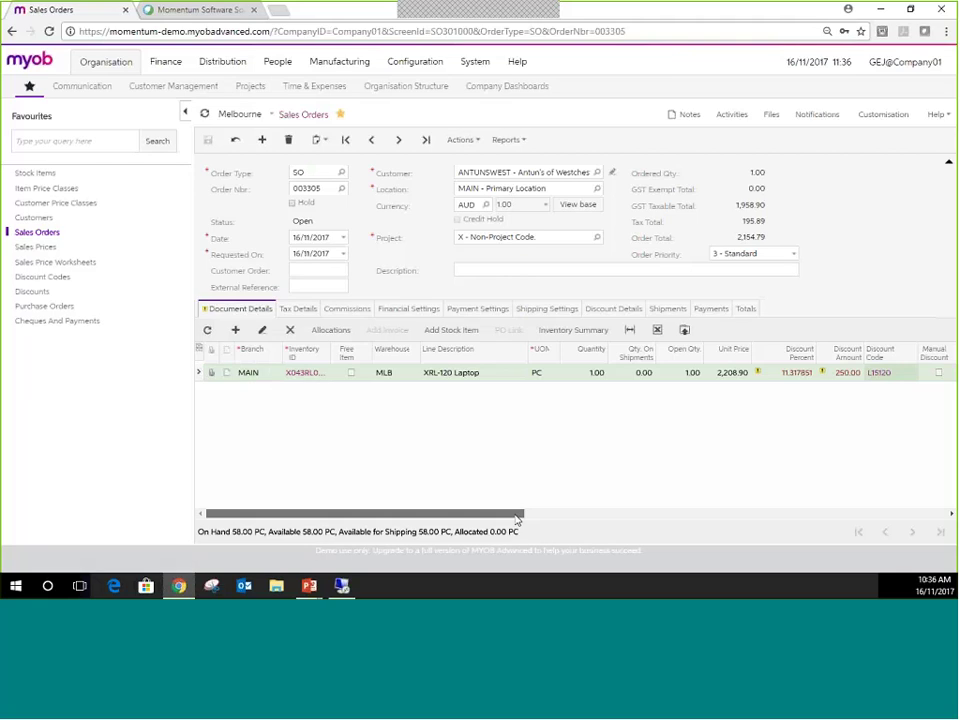
left_click_drag(472, 513, 645, 526)
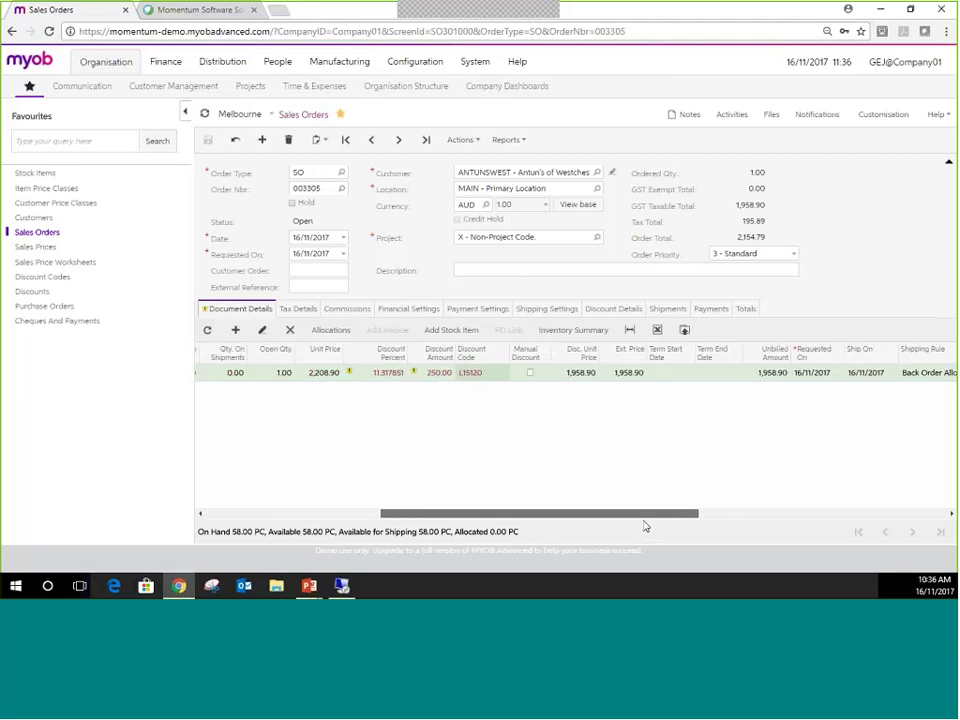
- Open the Discounts screen and load sequence AA of discount code L15112, Line Discount by Customer and Item Price Class
left_click_drag(645, 526, 490, 524)
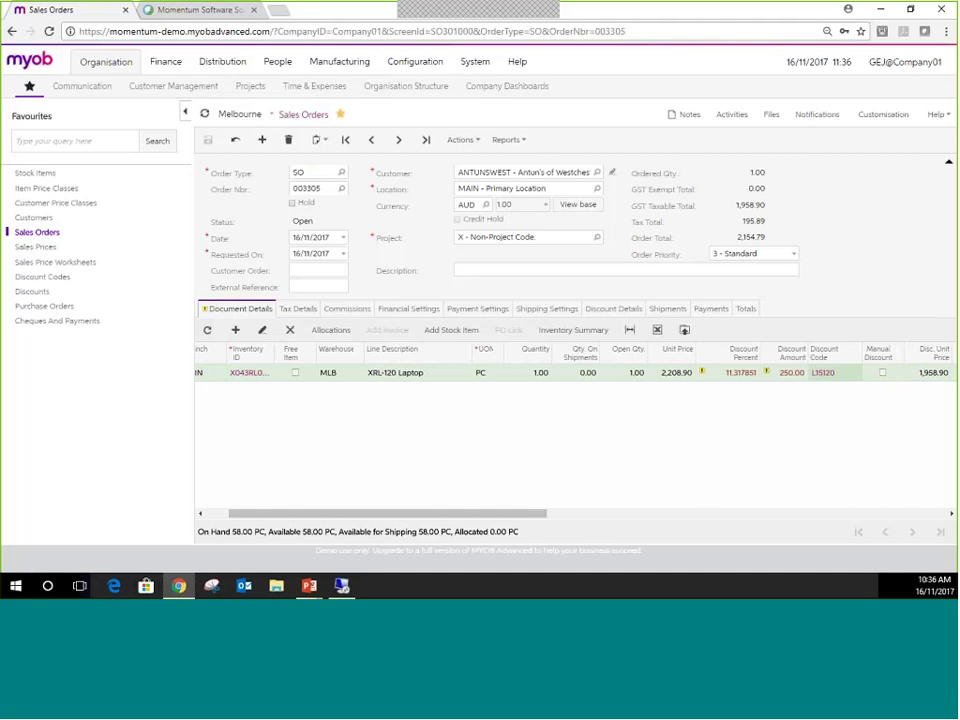
left_click(28, 294)
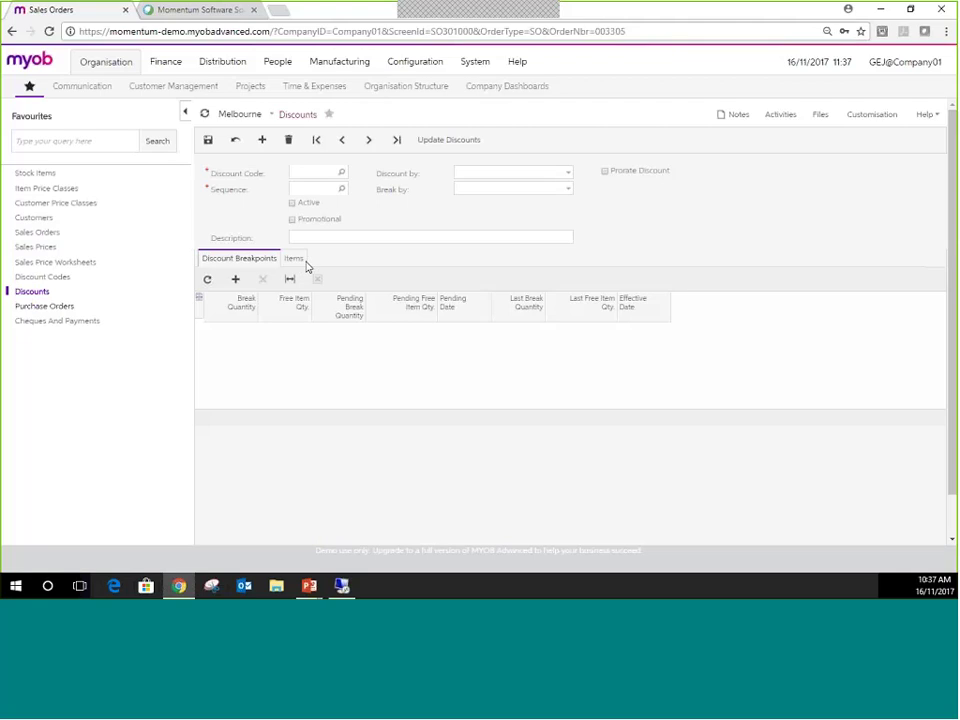
left_click(341, 172)
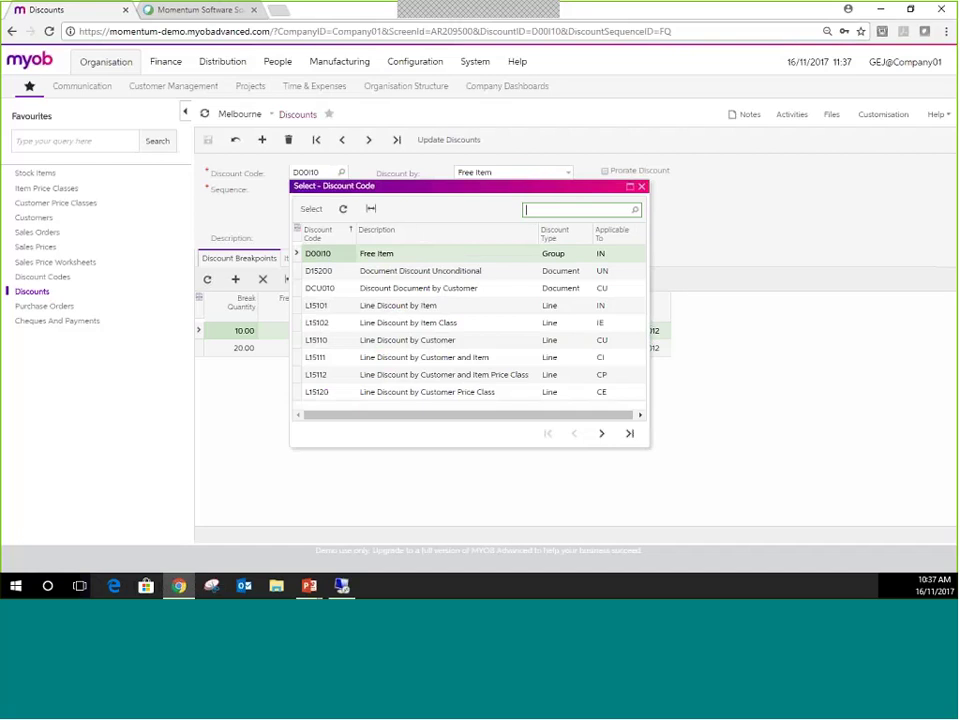
double_click(428, 376)
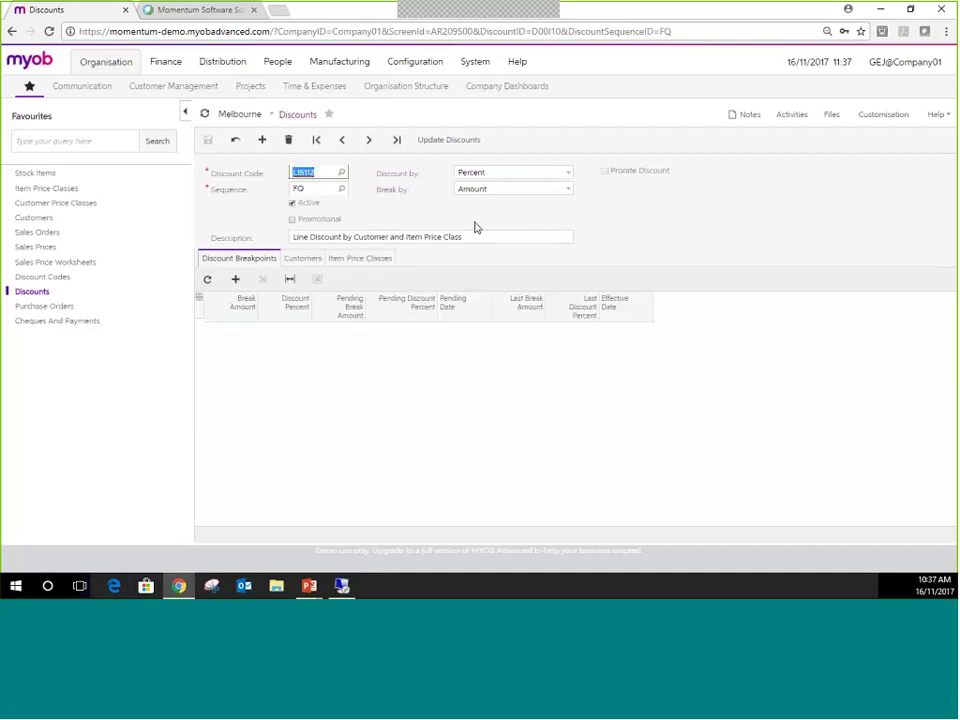
left_click(314, 259)
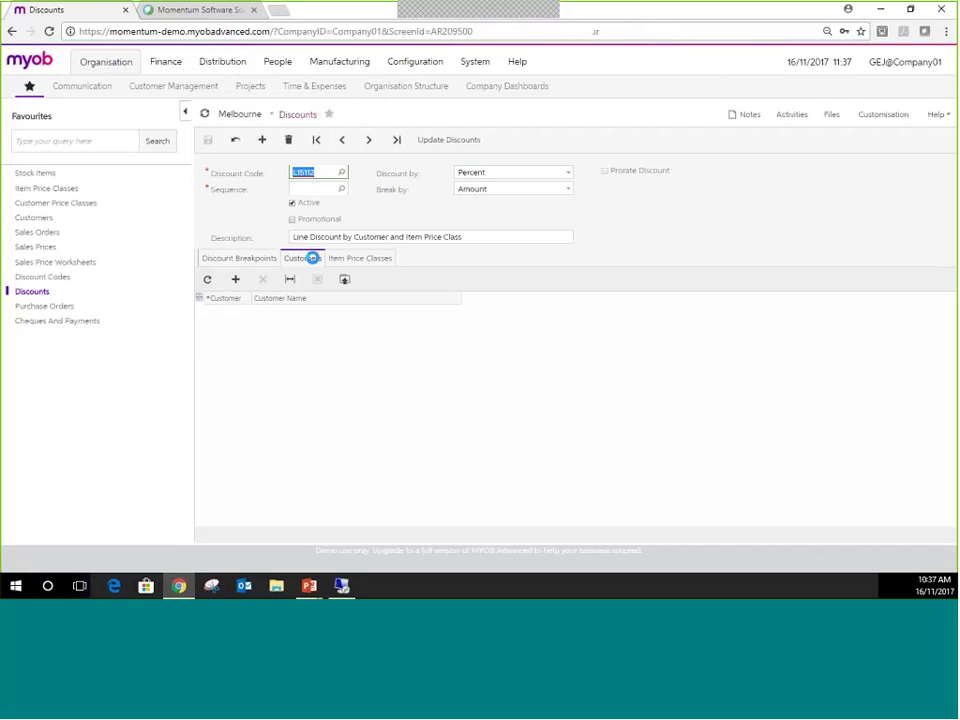
left_click(341, 189)
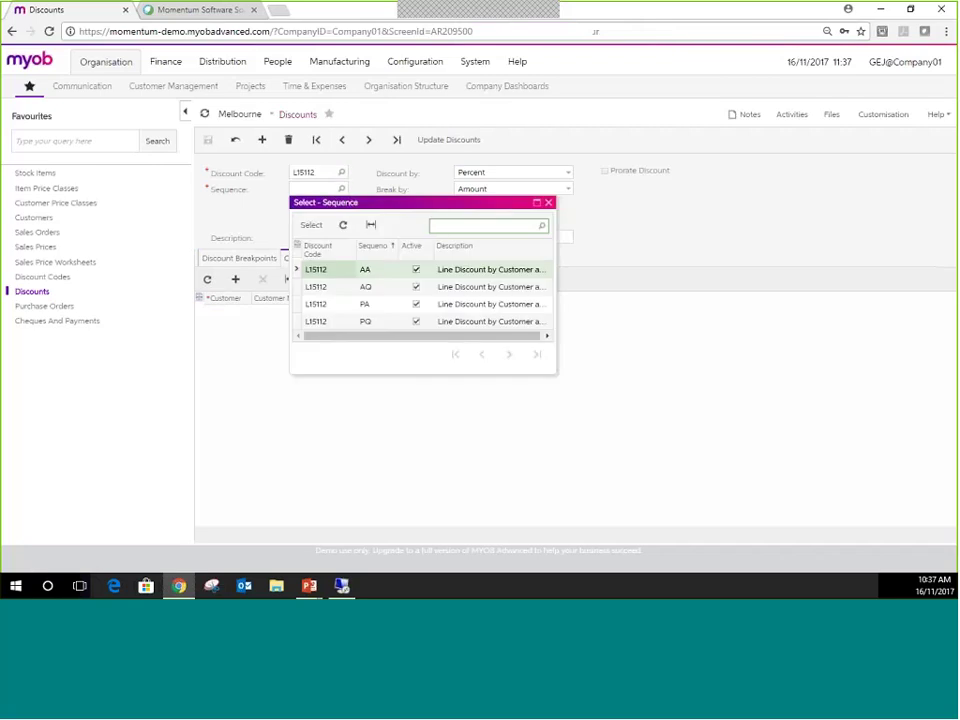
double_click(328, 272)
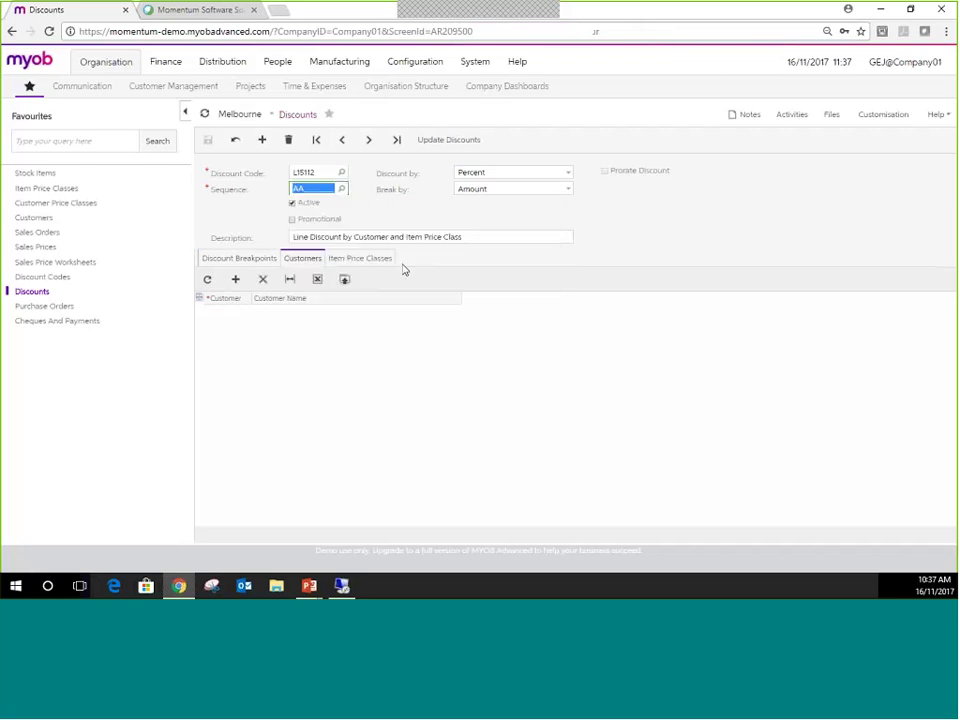
- Examine the discount breakpoints, item price classes and customers assigned to sequence AA of L15112
left_click(230, 262)
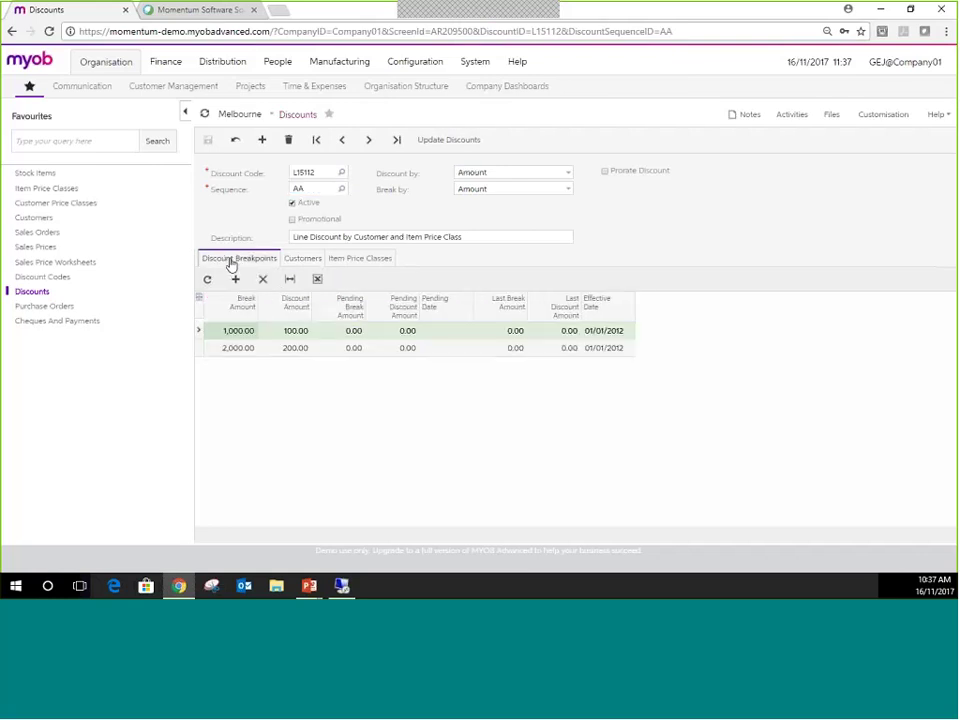
left_click(368, 260)
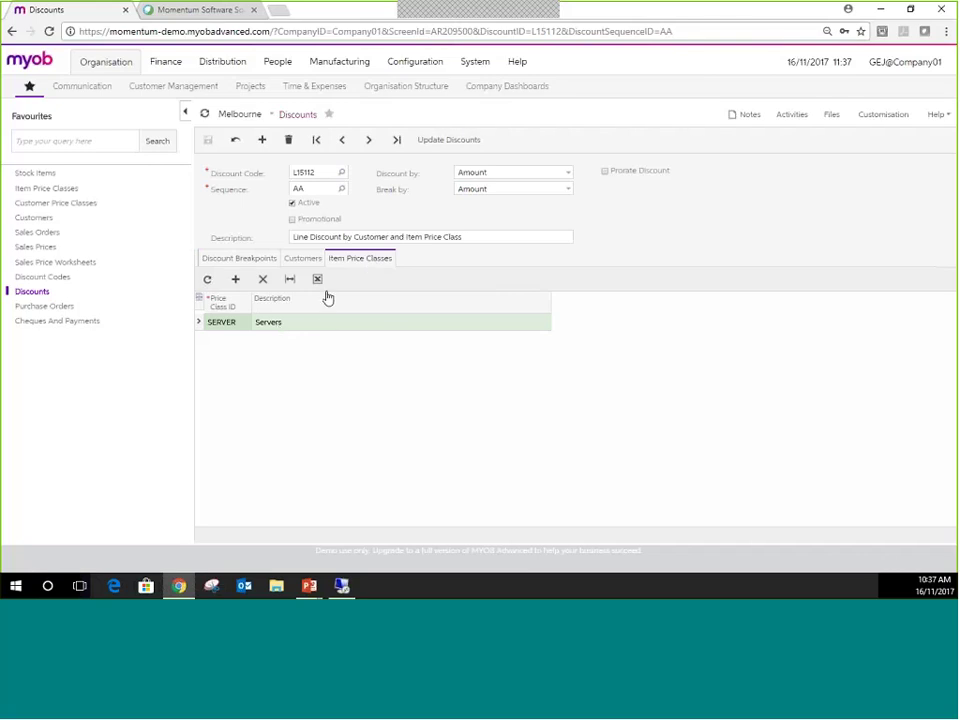
left_click(315, 260)
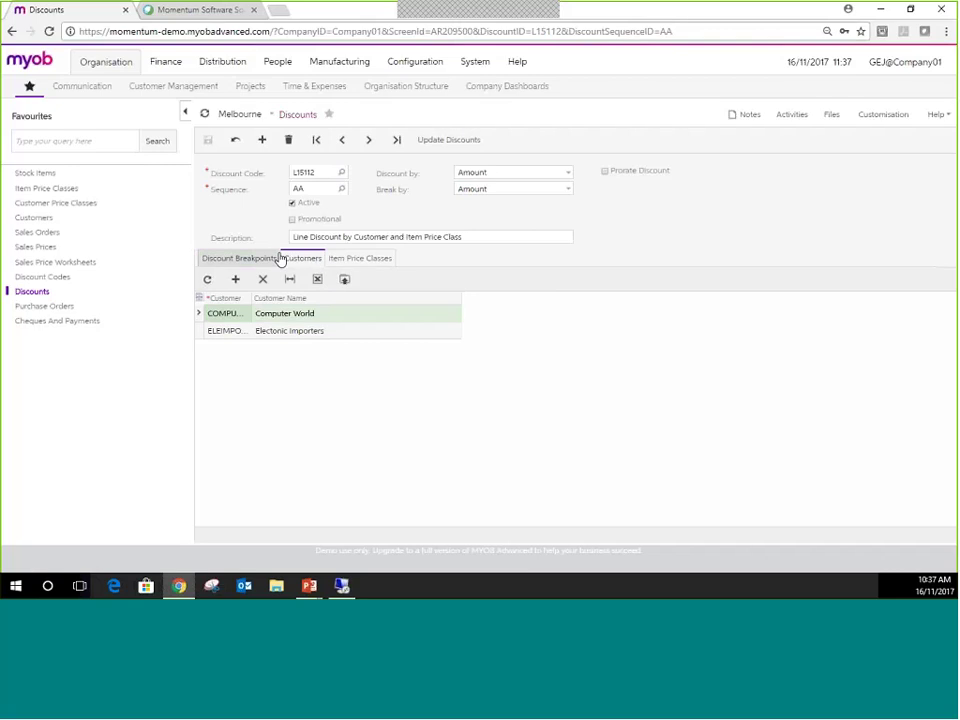
left_click(247, 262)
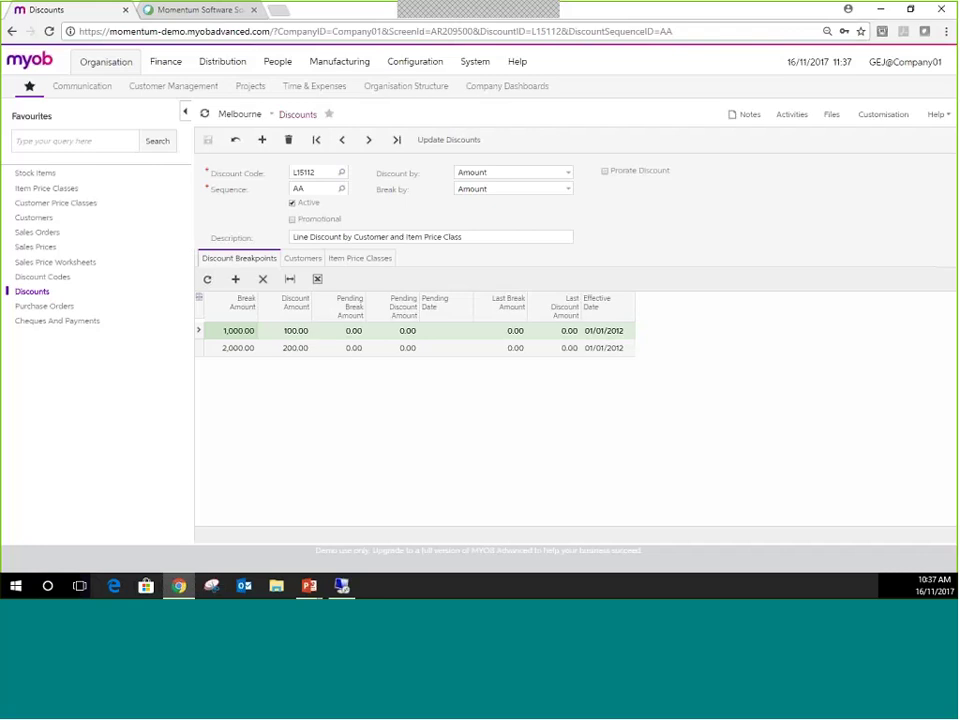
- Load sequence PRM00002 of discount code PROM11 and examine its promotional dates, breakpoints and items
left_click(341, 172)
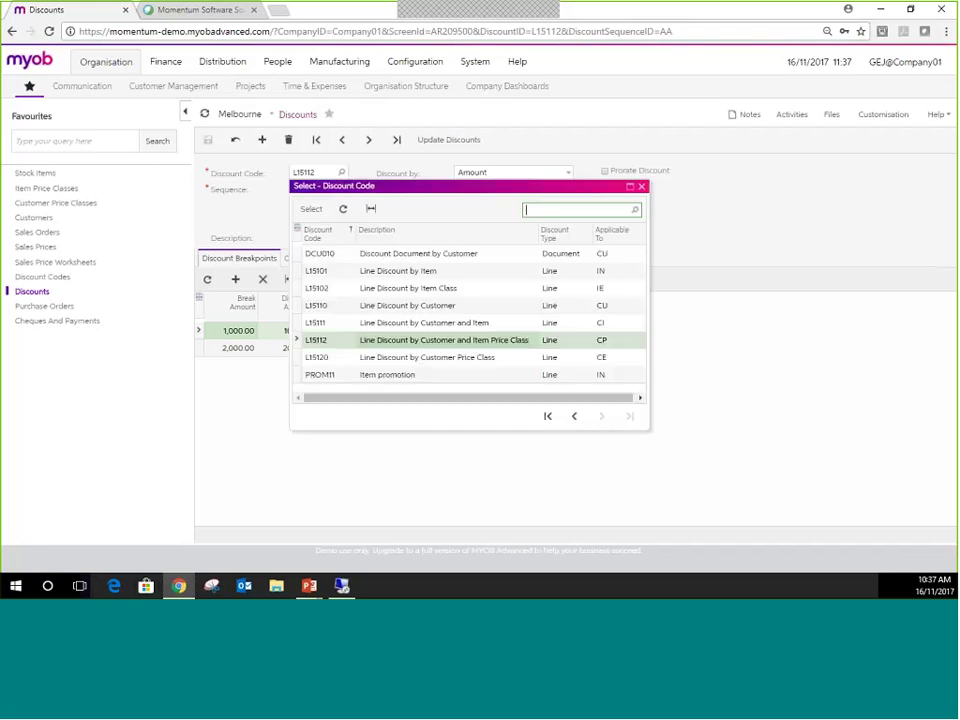
double_click(353, 377)
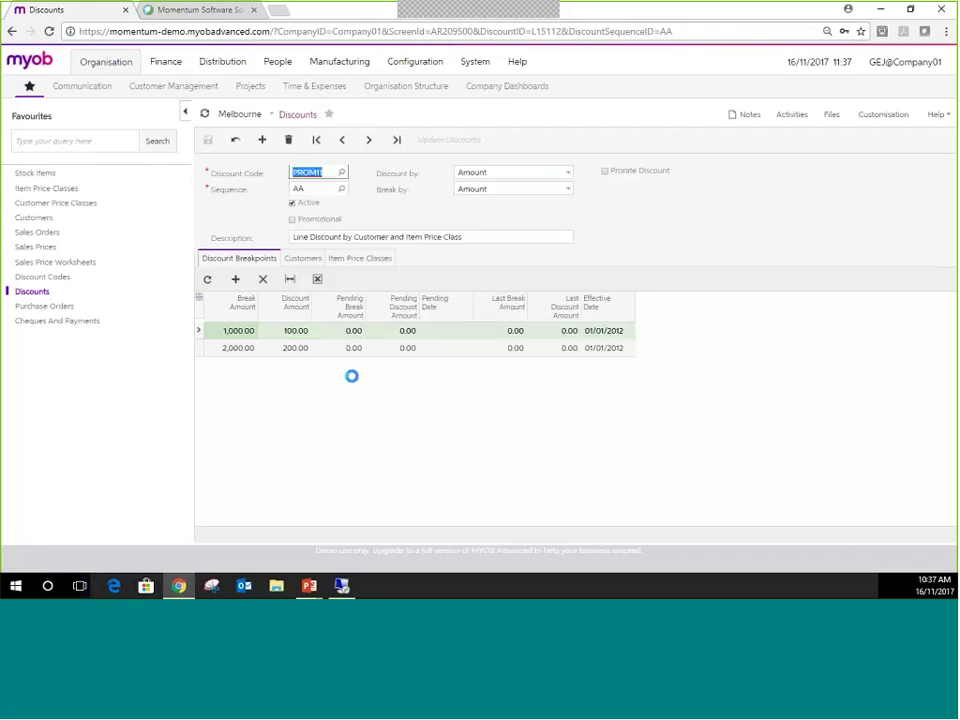
left_click(342, 190)
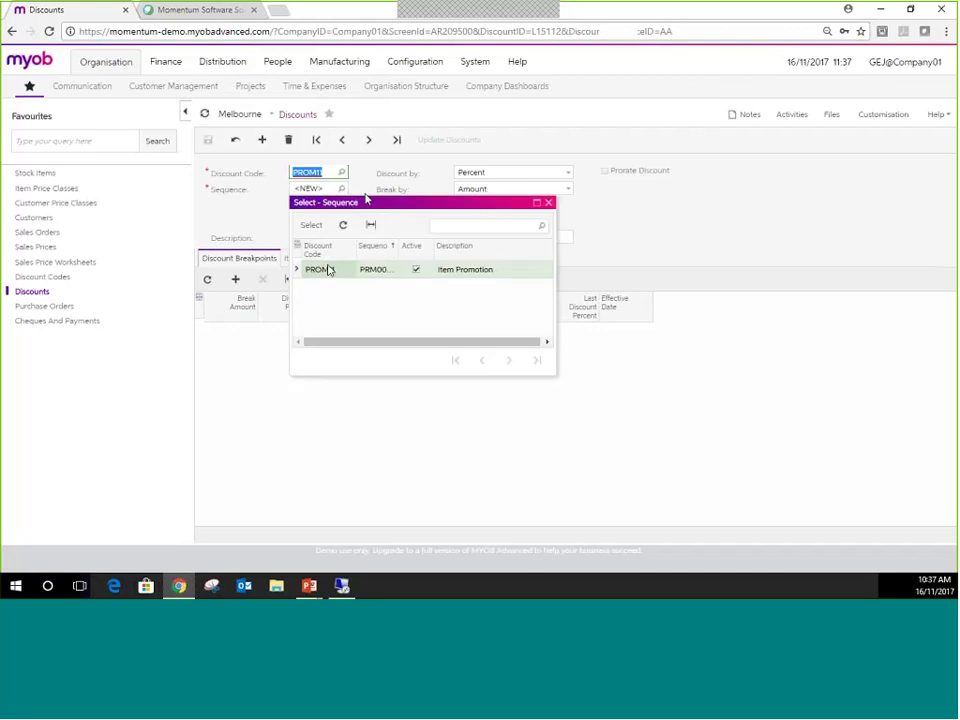
double_click(328, 270)
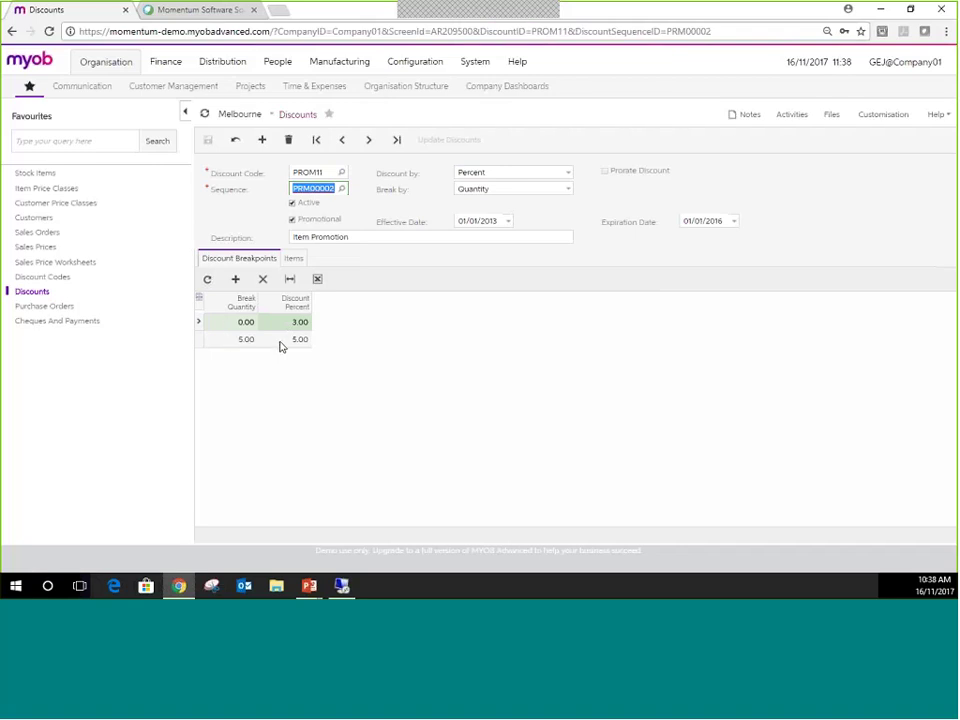
left_click(294, 259)
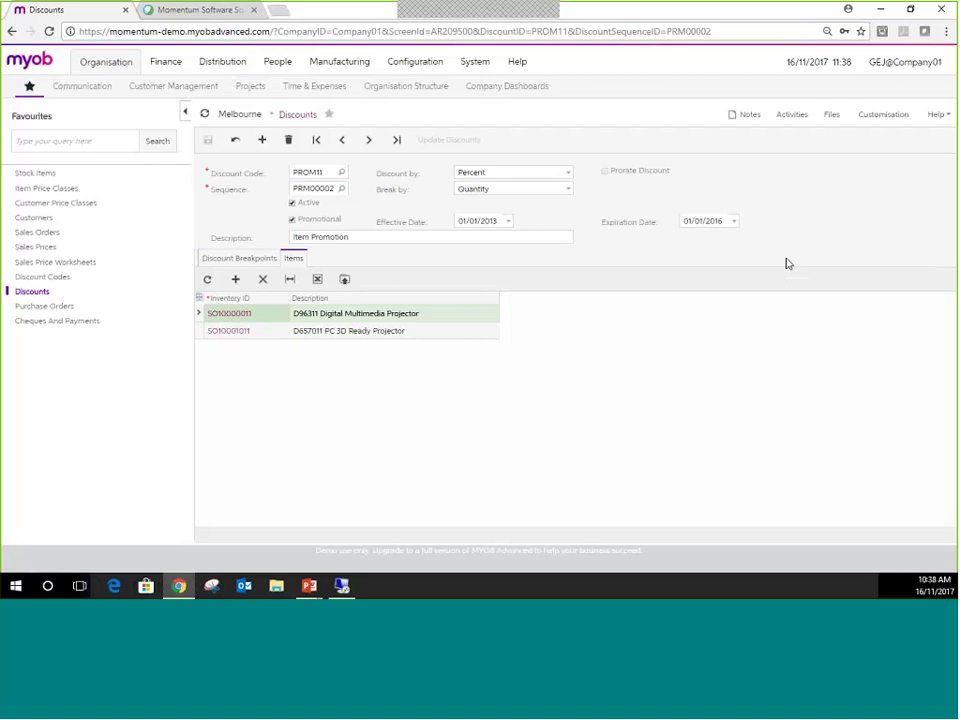
key("alt+Tab")
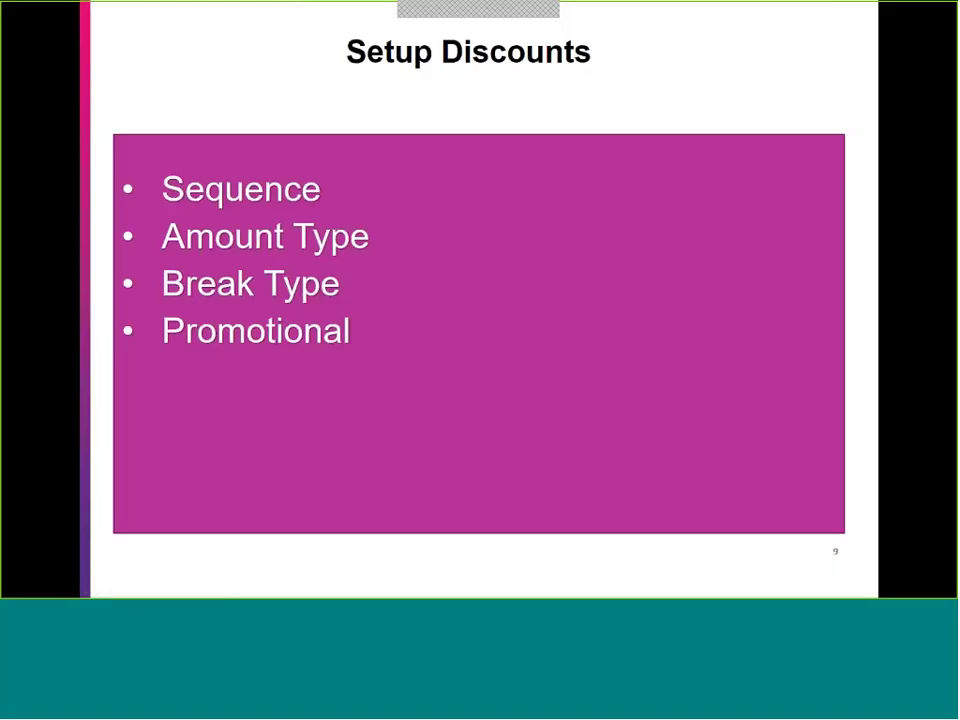
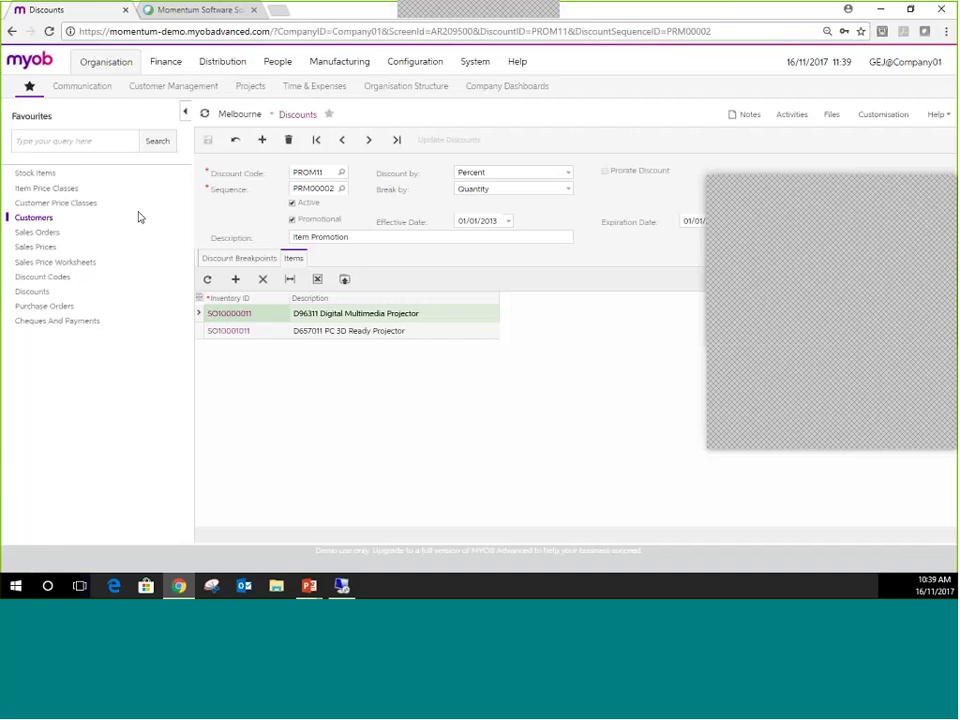
- View the item price class list, and open stock item XBOX to examine its price class and default price
left_click(47, 189)
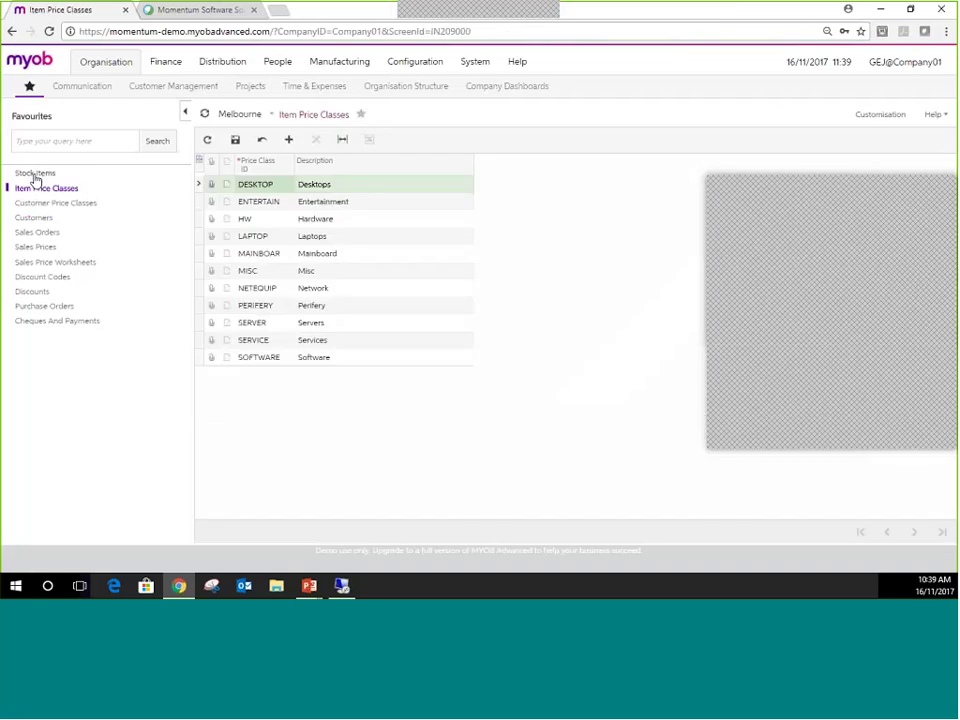
left_click(33, 174)
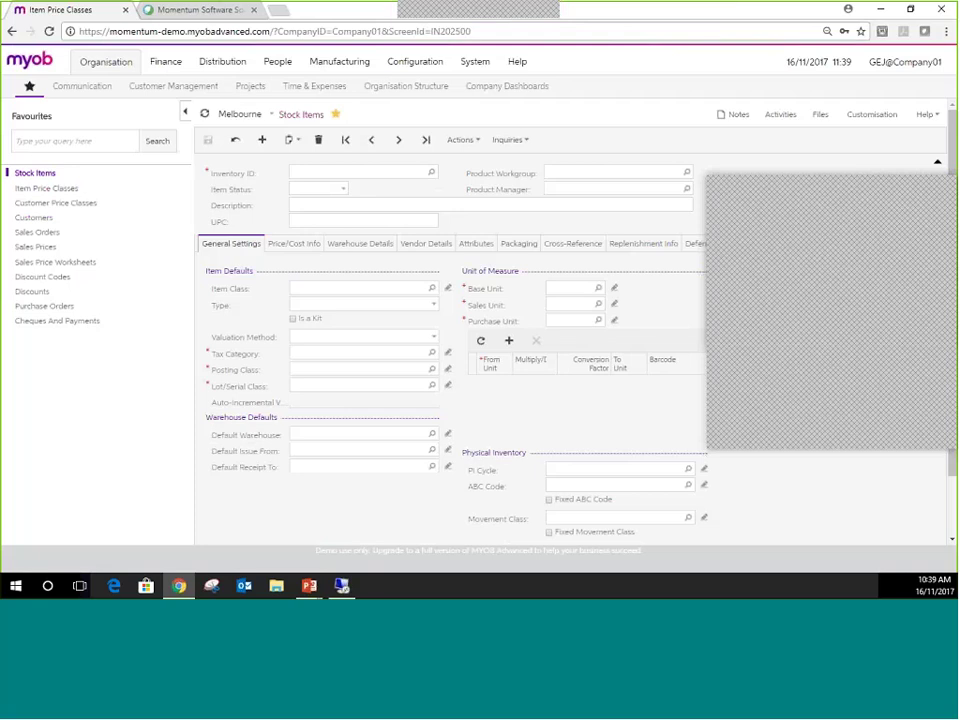
left_click(397, 141)
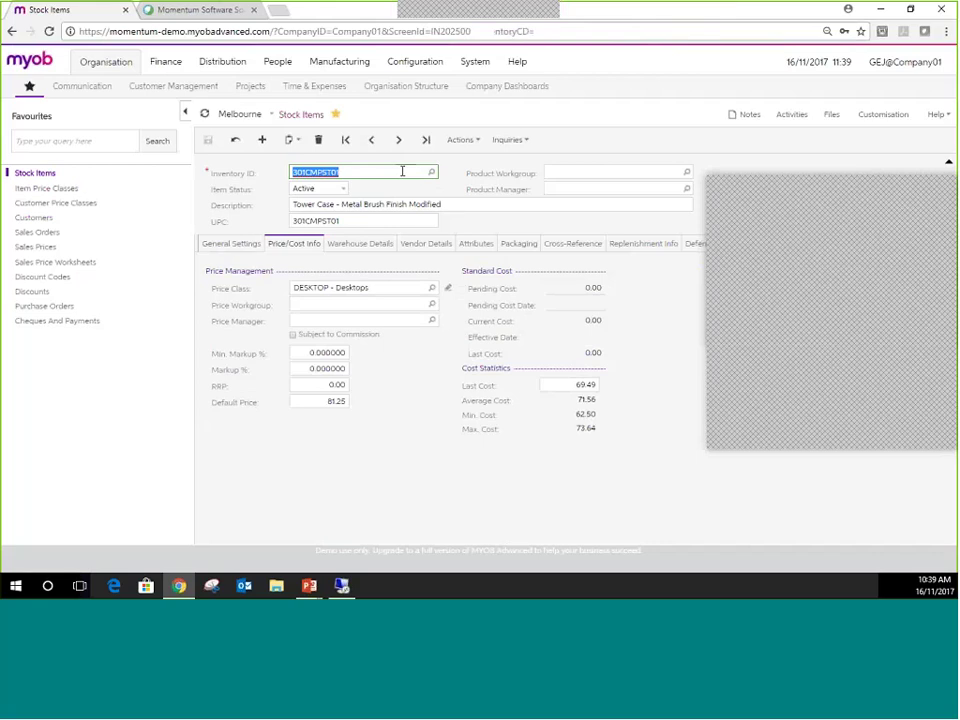
type("XBOX")
key("Tab")
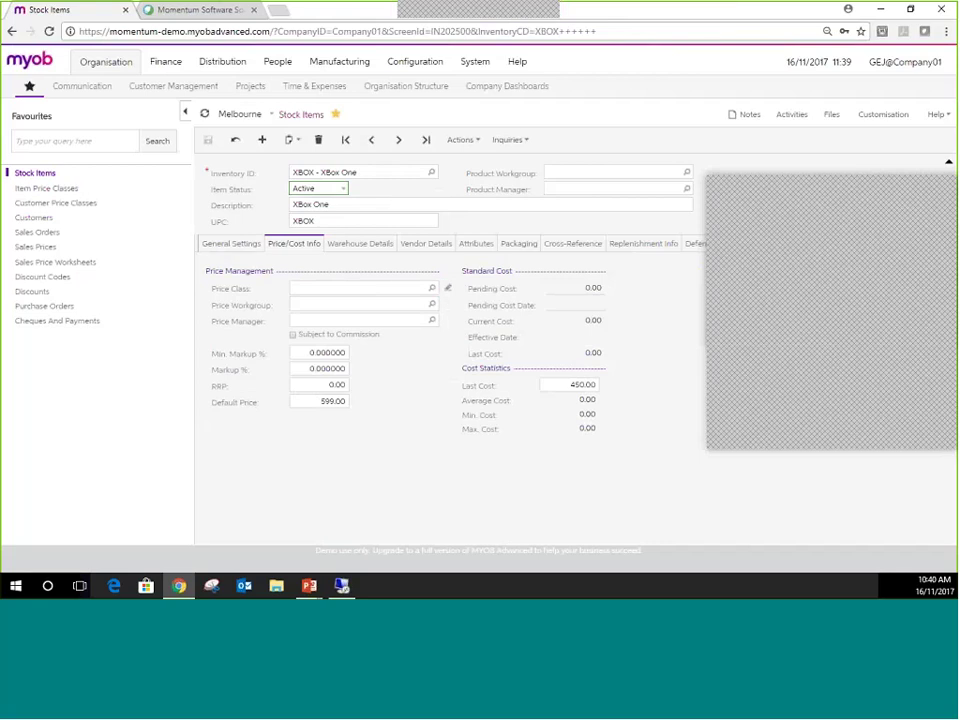
left_click(295, 402)
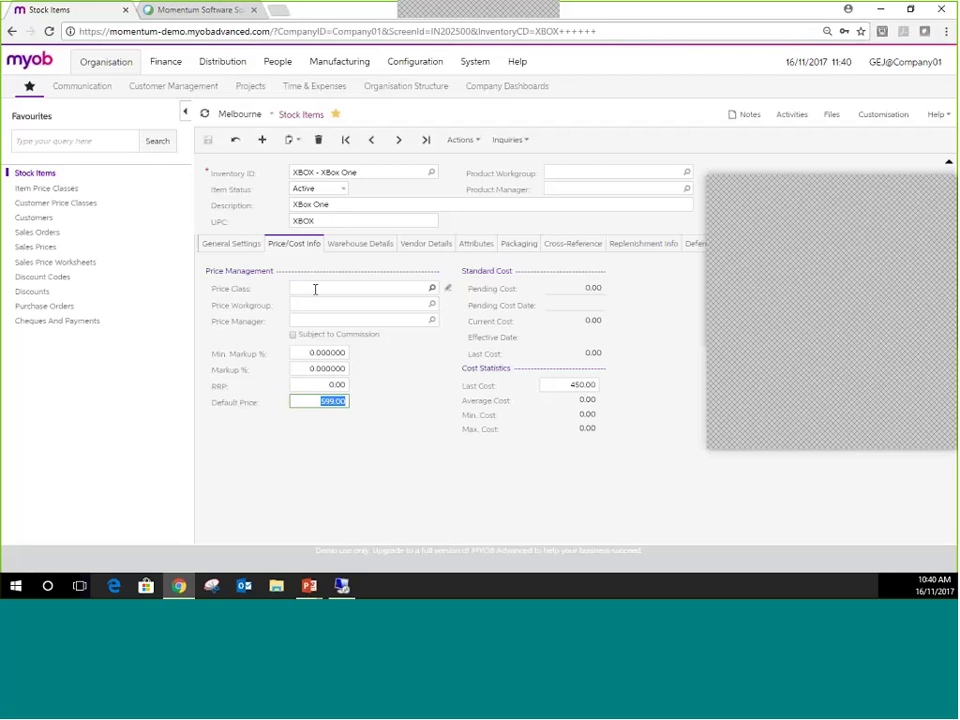
left_click(448, 290)
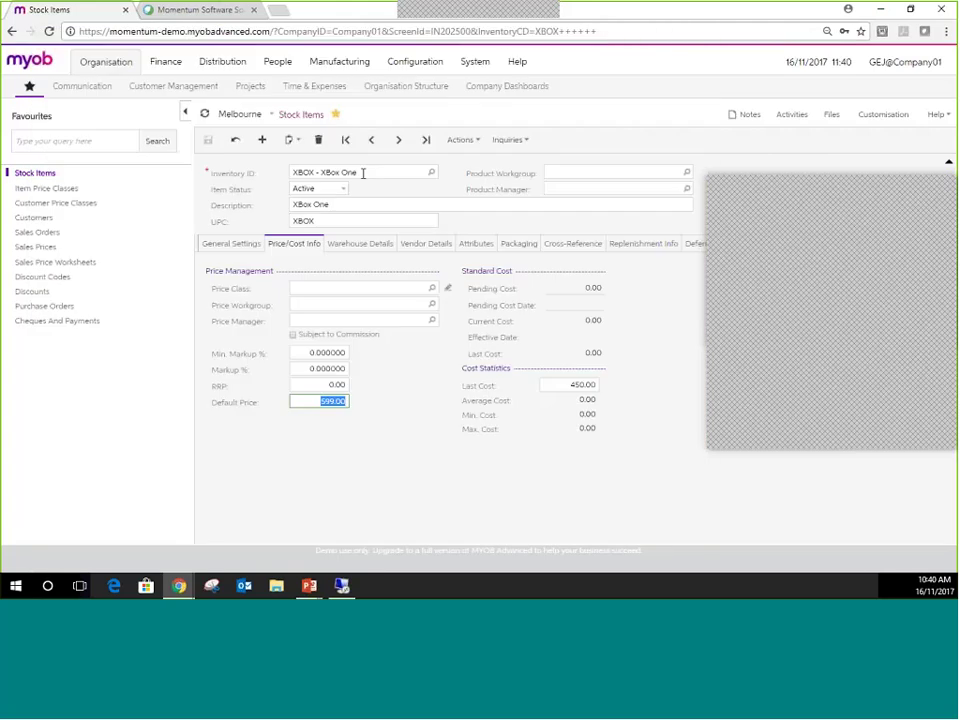
left_click(417, 268)
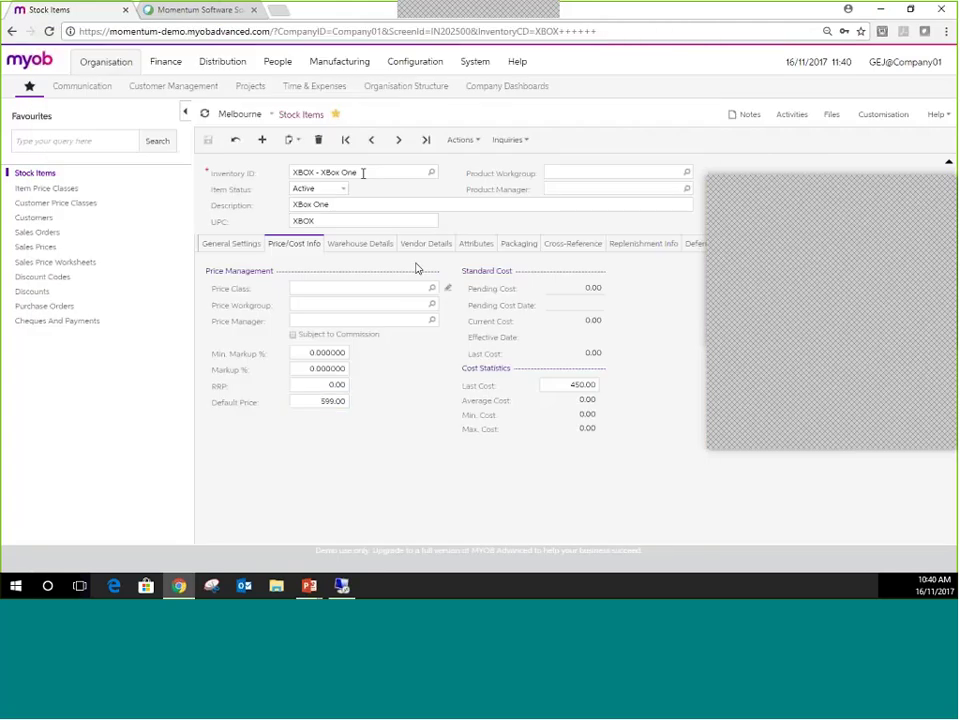
- Look up stock item PLAYST3 by searching for PLAY and examine its price class
left_click(412, 173)
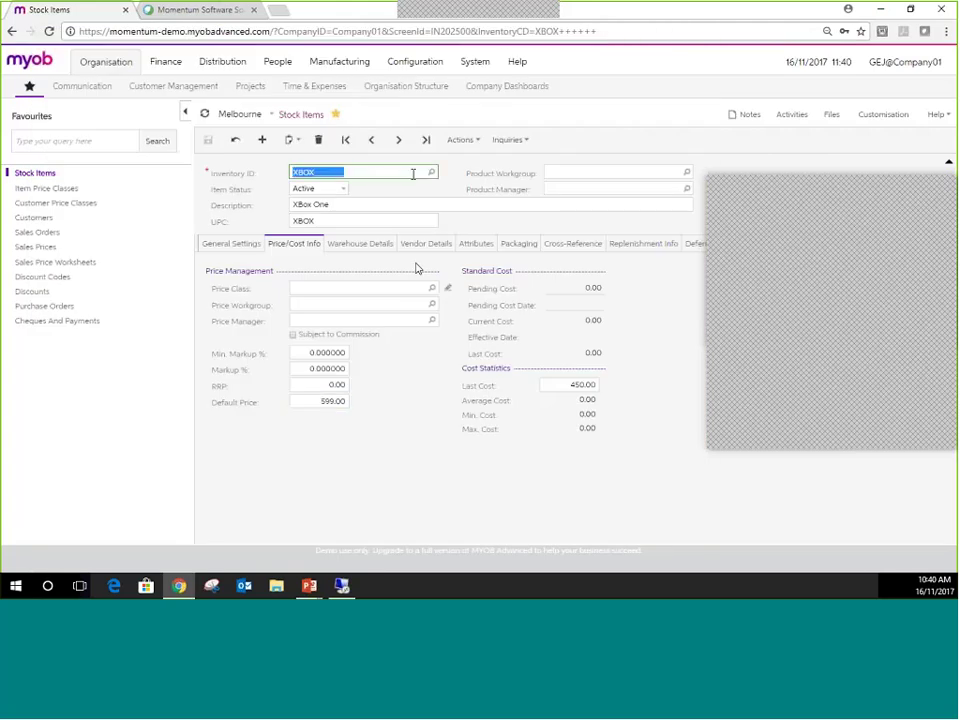
type("PLAY")
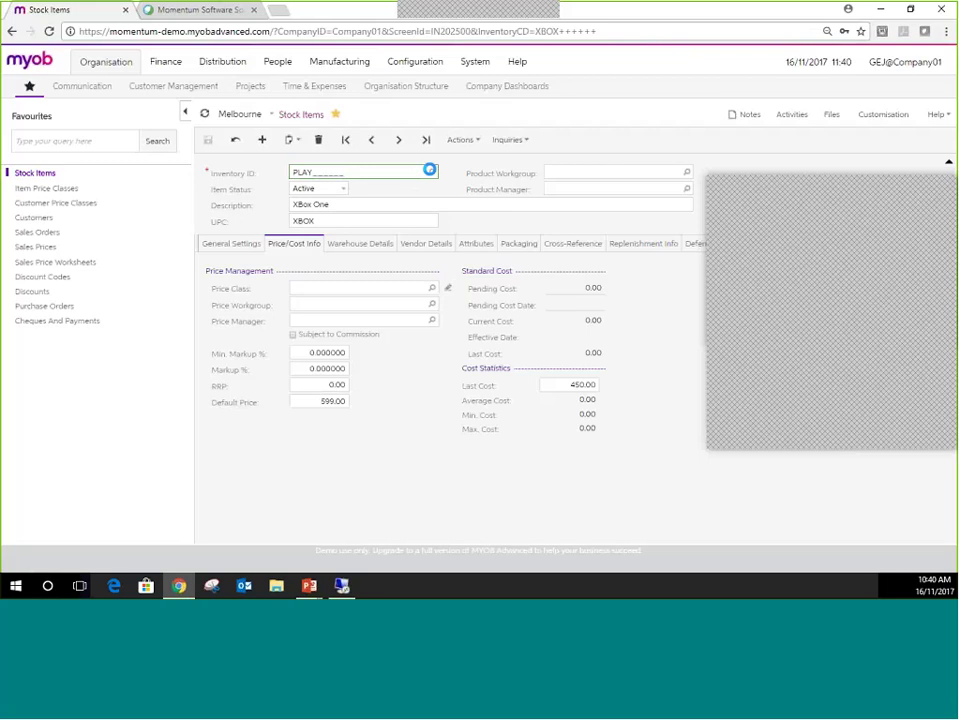
left_click(431, 172)
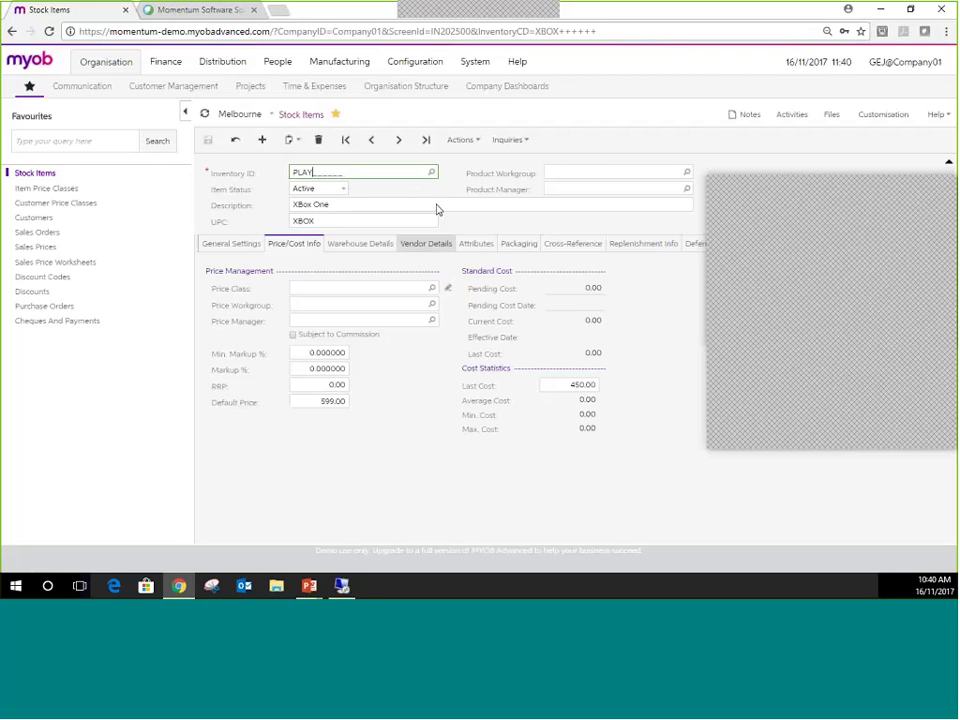
double_click(433, 255)
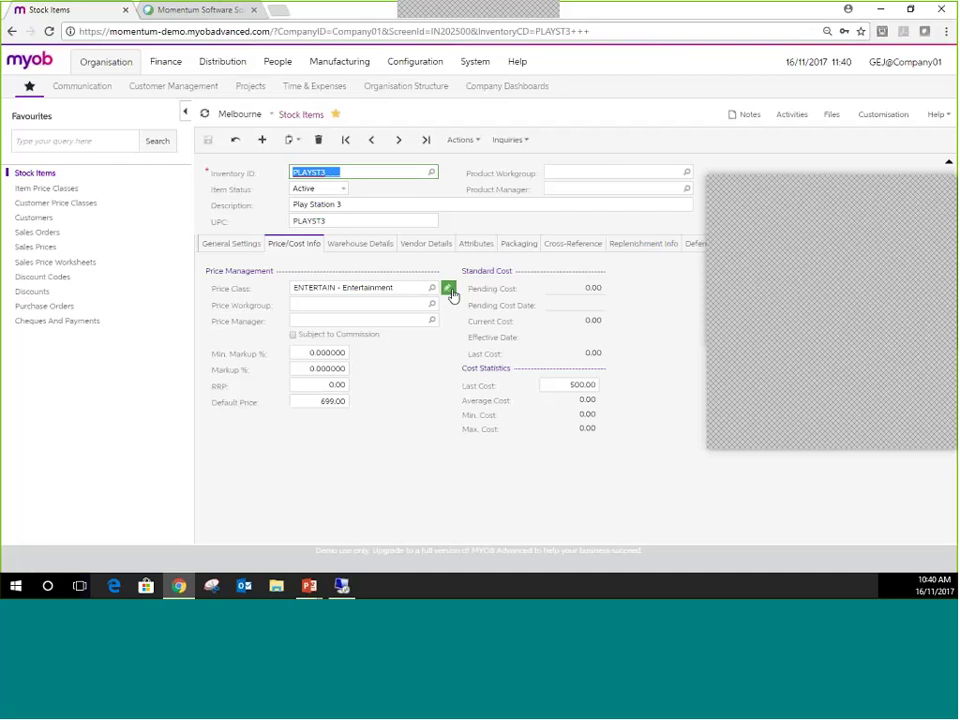
- Open the sales prices and filter them to the ENTERTAIN price class across all price types
left_click(33, 247)
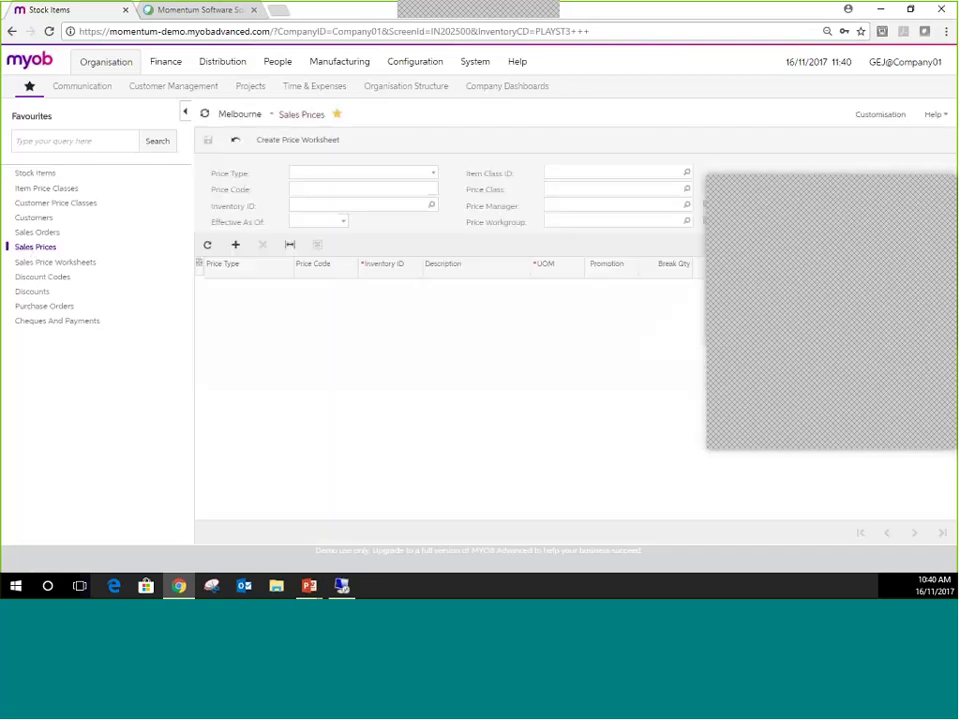
left_click(432, 173)
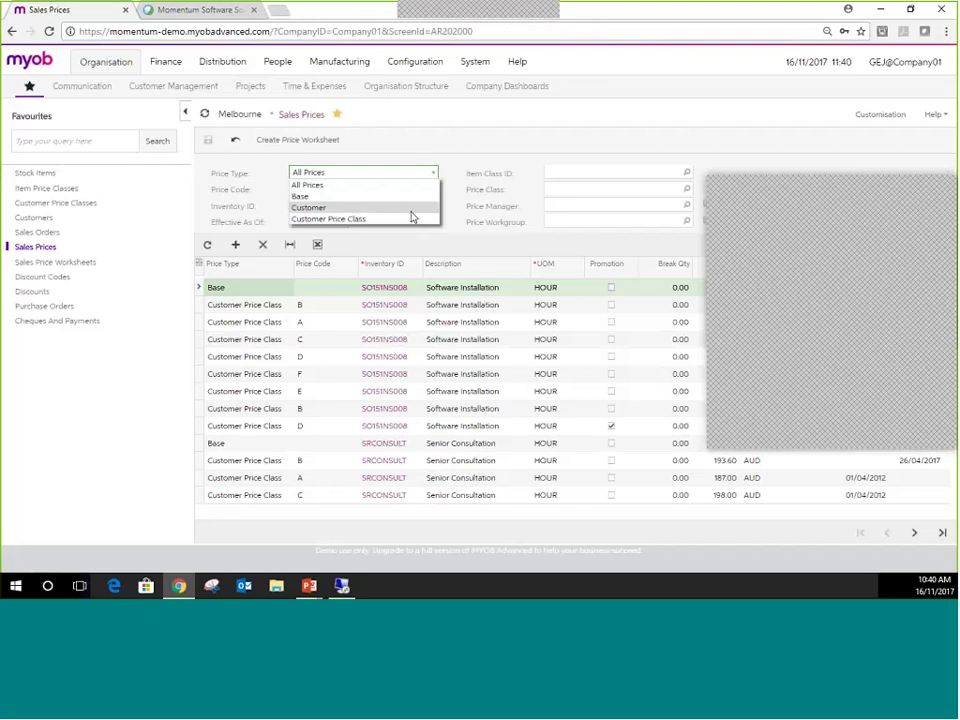
left_click(415, 185)
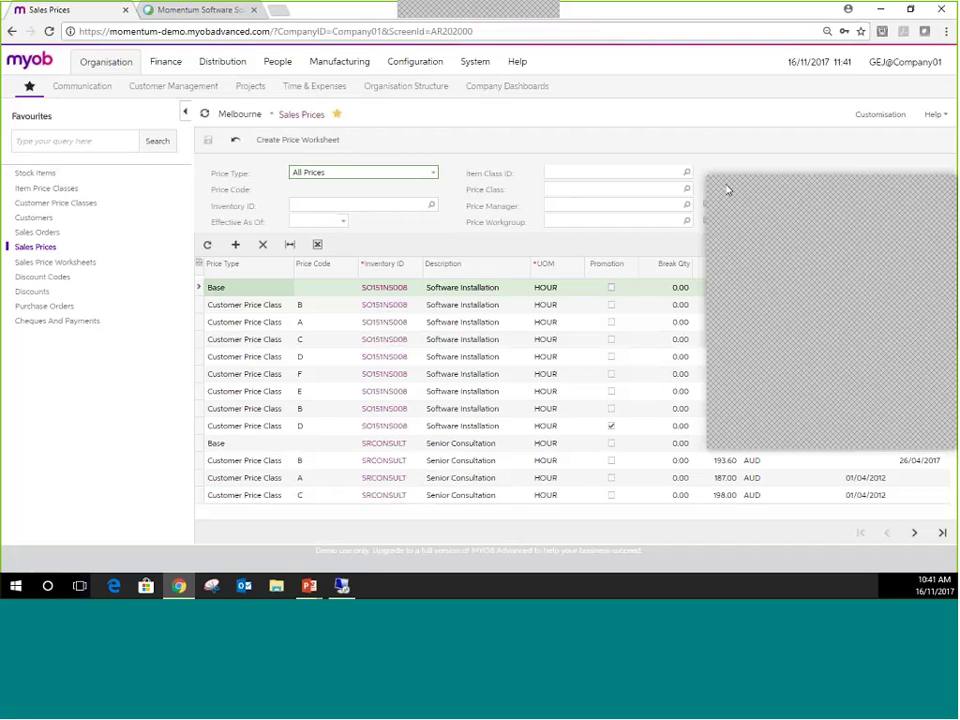
left_click(686, 190)
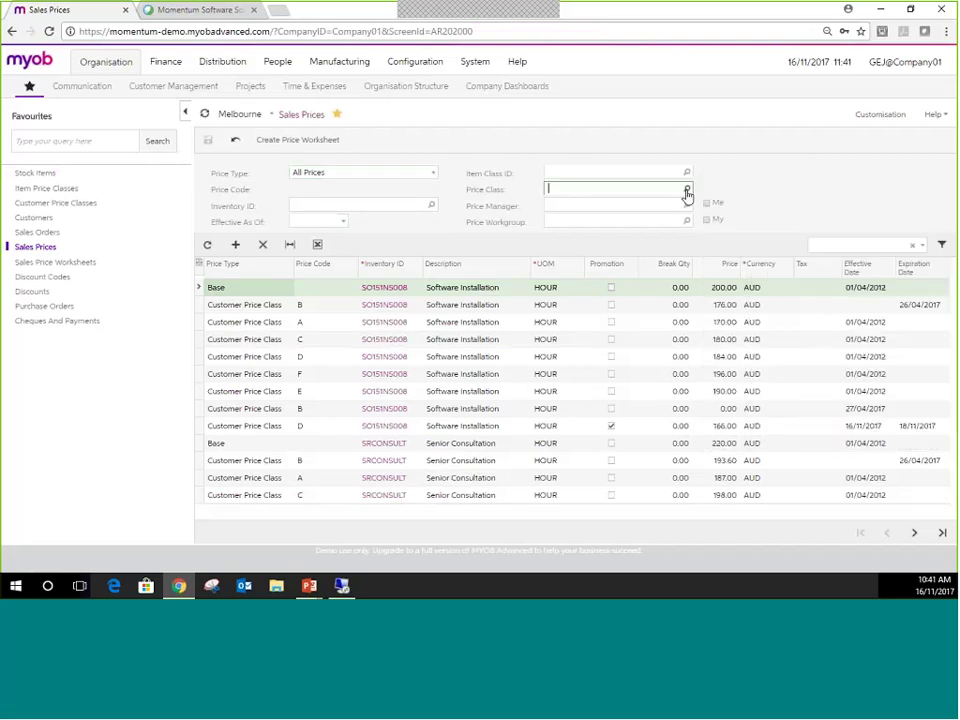
left_click(686, 190)
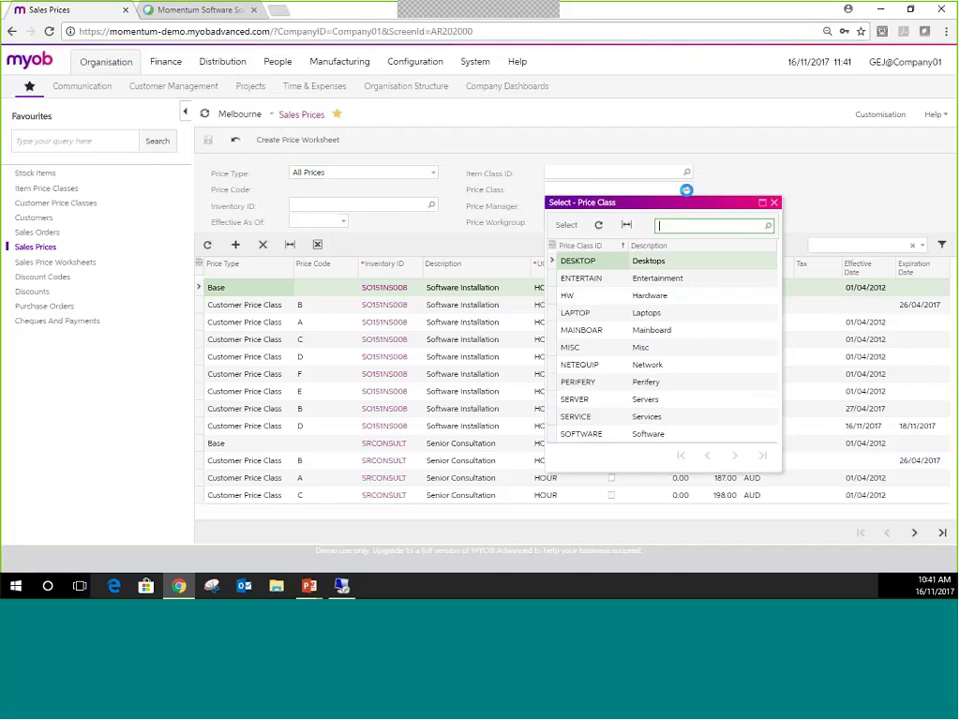
double_click(581, 278)
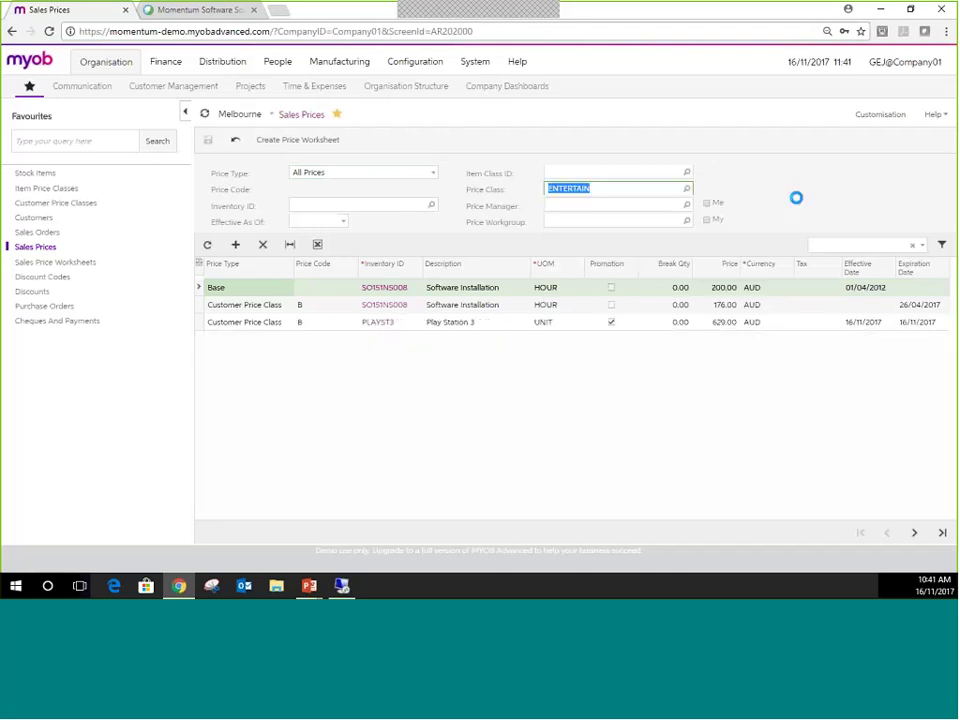
- Filter the sales prices to the Base price type across all price classes and create a price worksheet from them
left_click(267, 291)
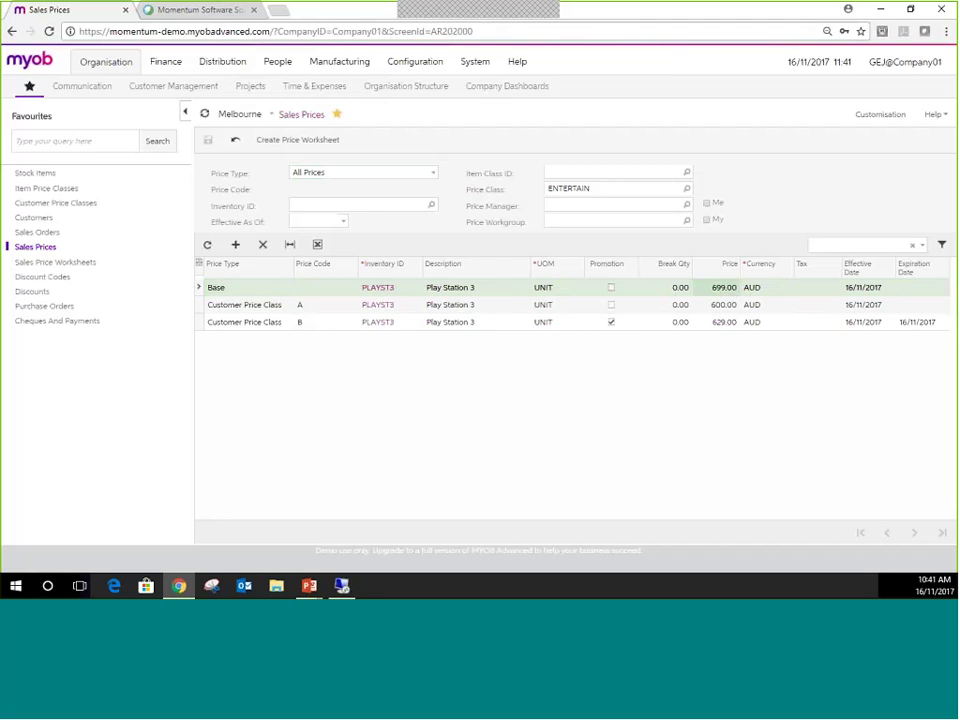
left_click(433, 174)
left_click(430, 196)
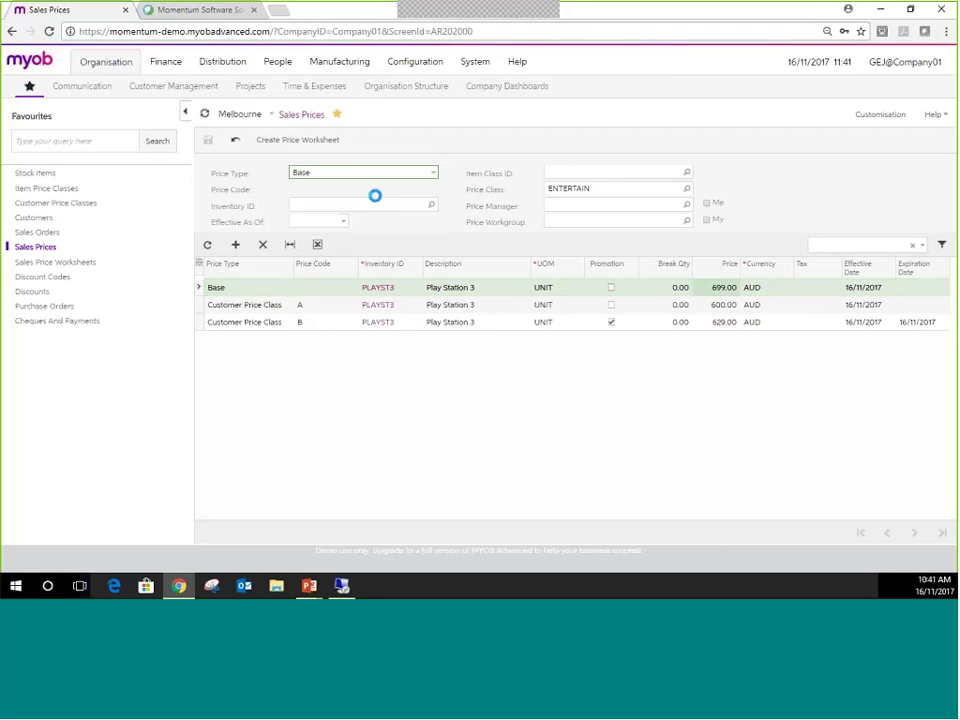
double_click(624, 189)
key("BackSpace")
key("Tab")
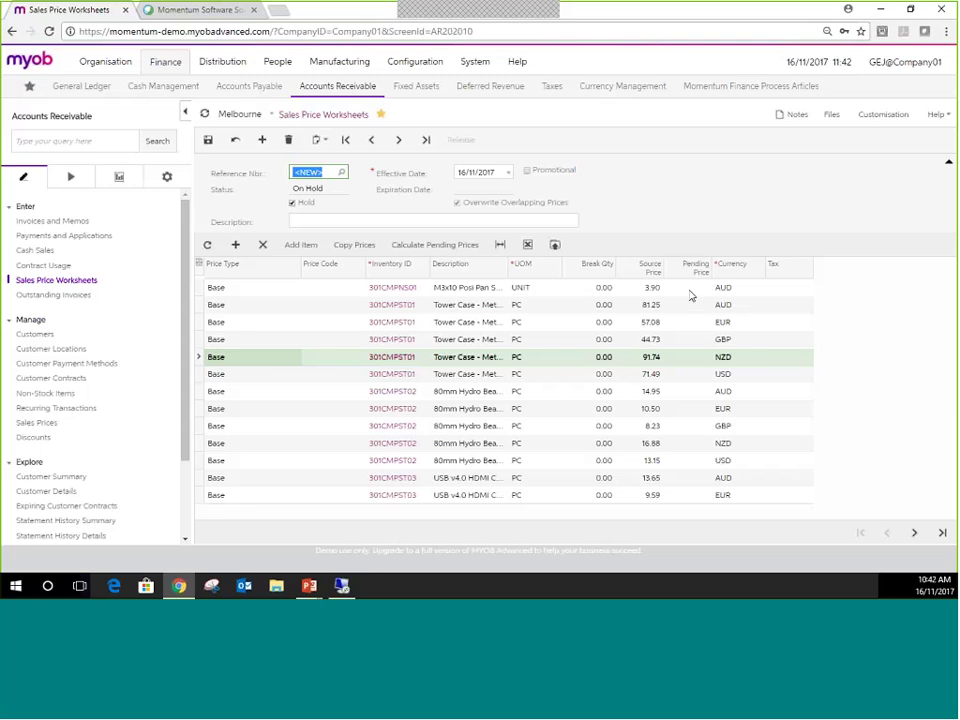
- Filter the new price worksheet's lines to inventory IDs containing "play"
left_click(366, 222)
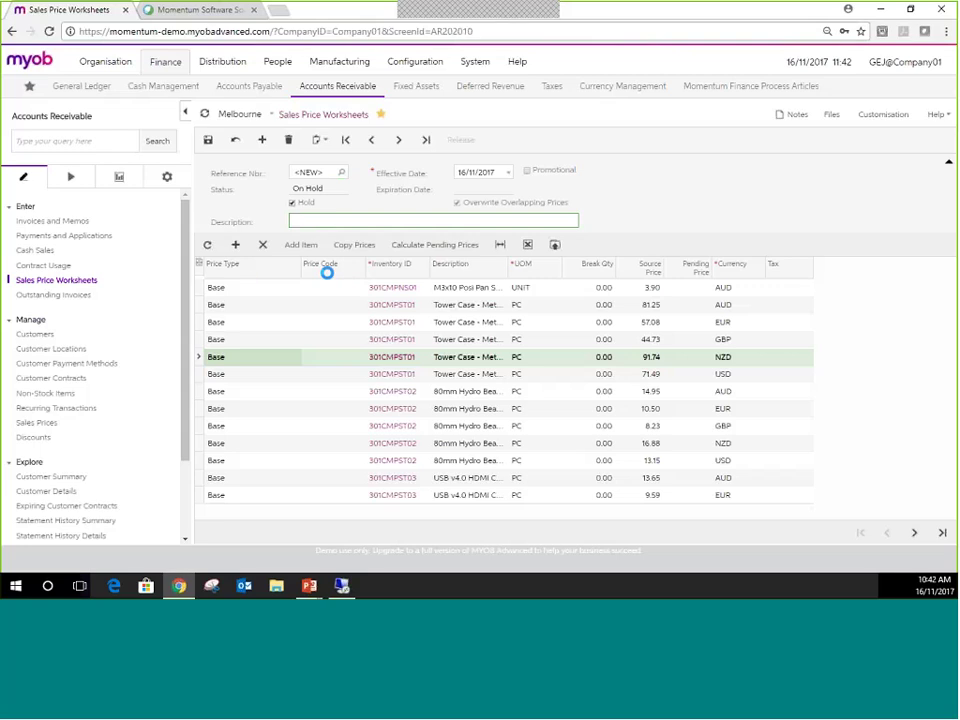
left_click(310, 268)
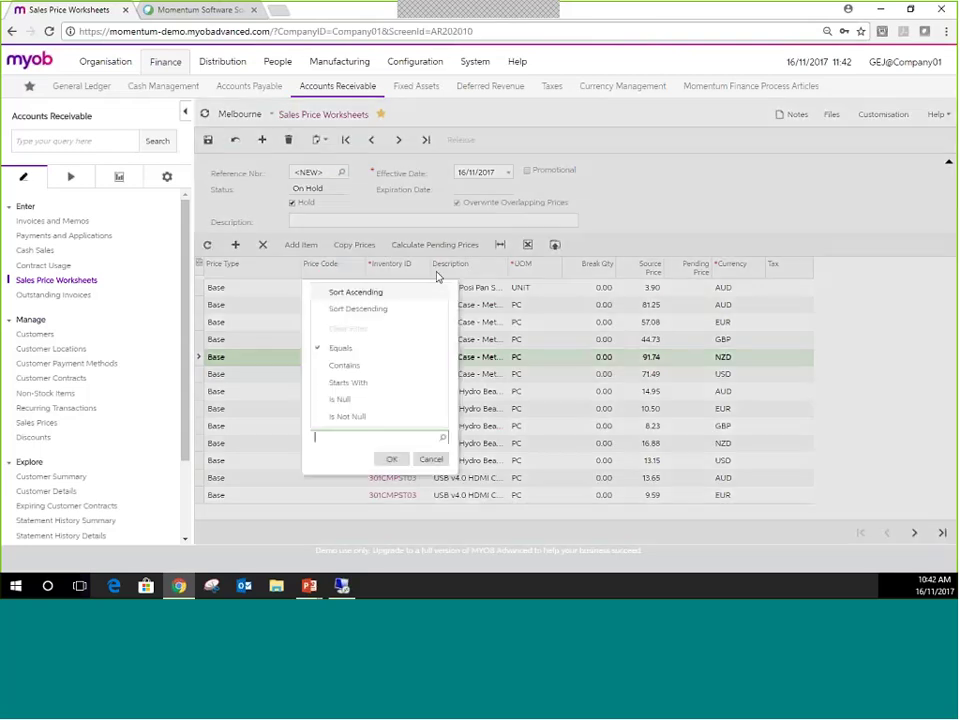
left_click(409, 274)
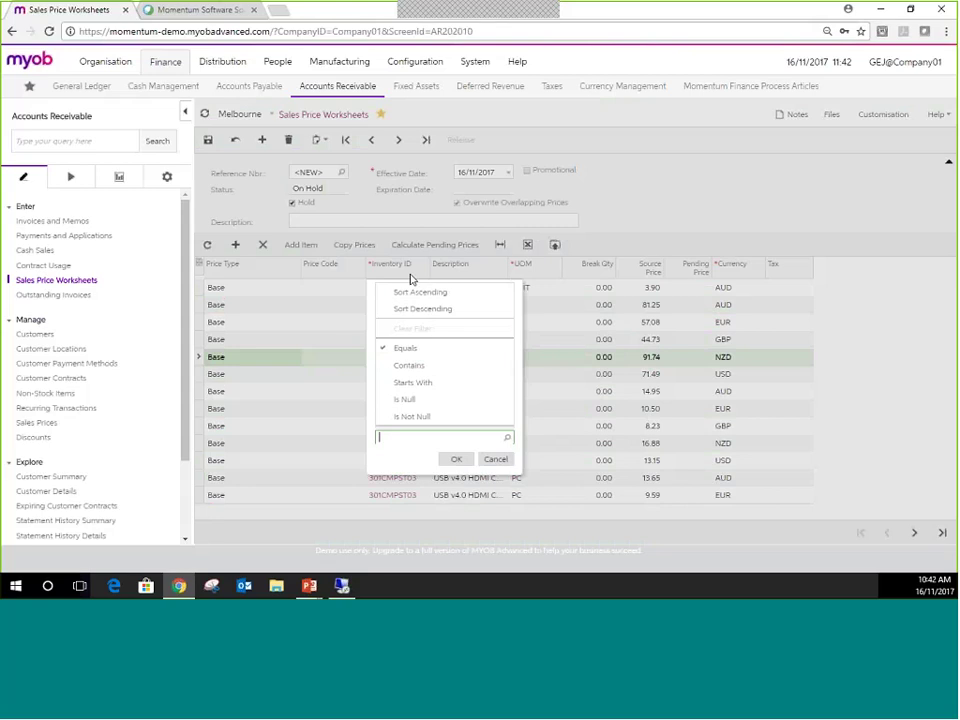
type("play")
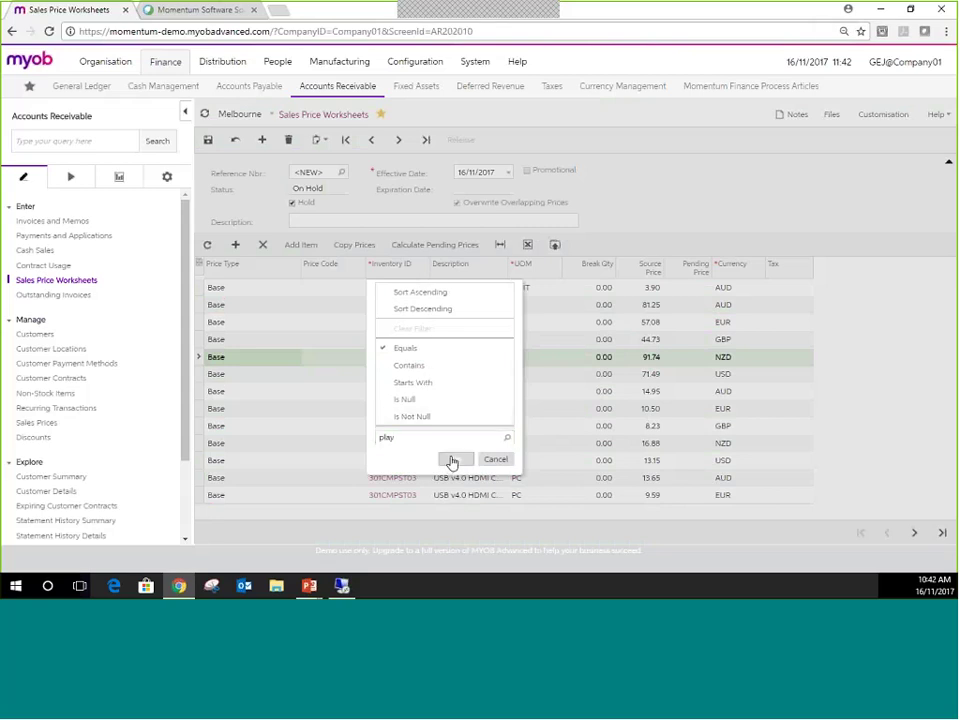
left_click(431, 399)
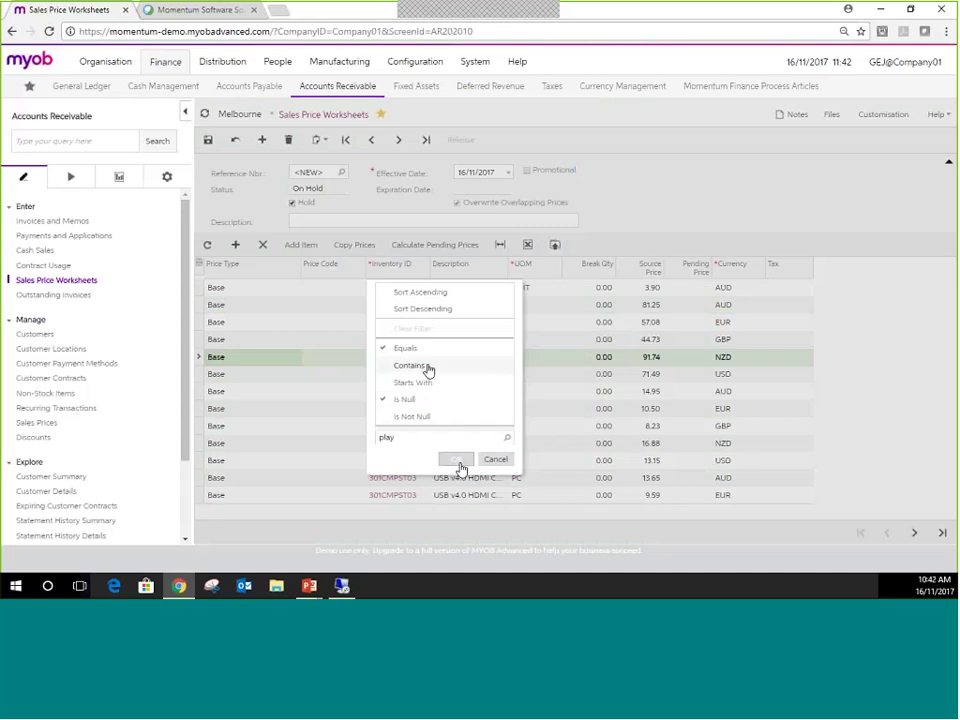
left_click(459, 462)
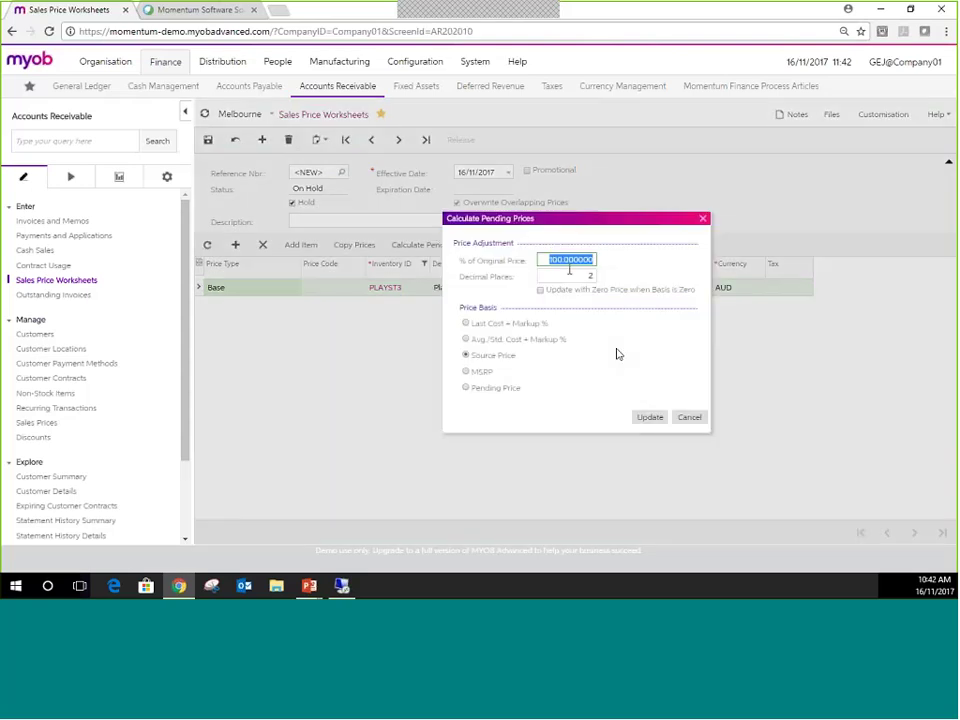
- Calculate pending prices at 120% of the original price with 0 decimal places, based on the source price
type("120")
key("Tab")
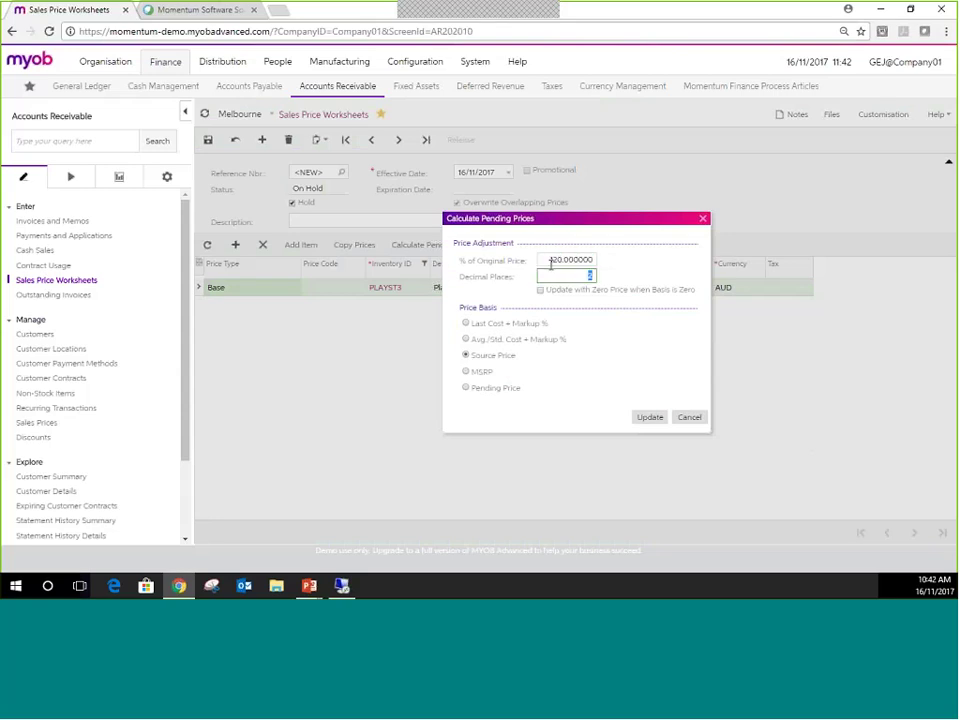
type("0")
left_click(648, 416)
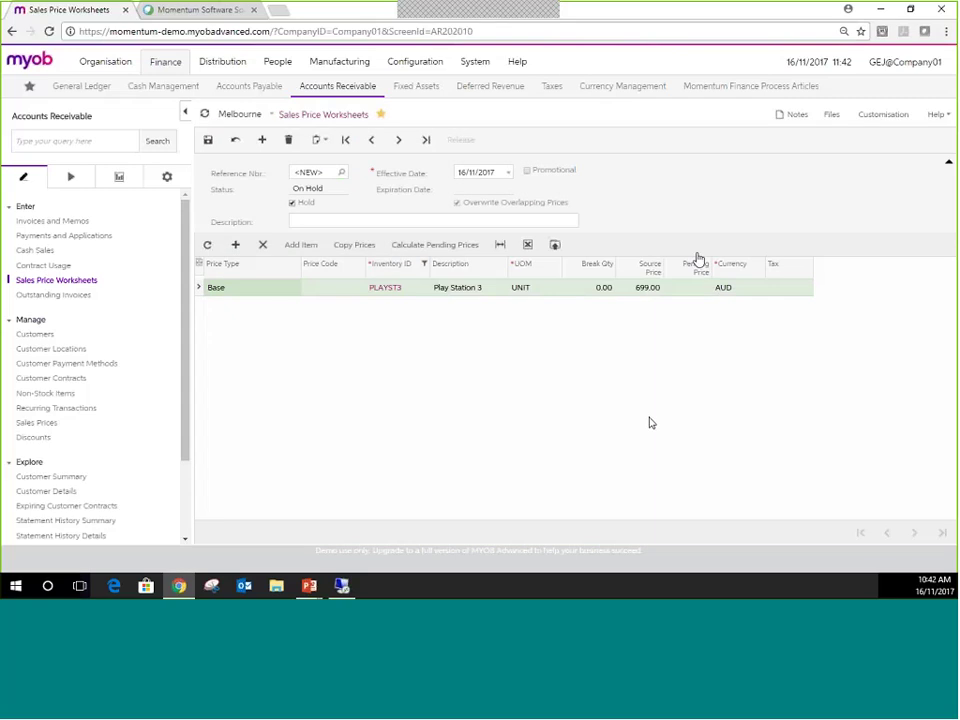
- Rerun the pending price calculation on the Play Station 3 line with the same settings, and save and release the worksheet
left_click(691, 284)
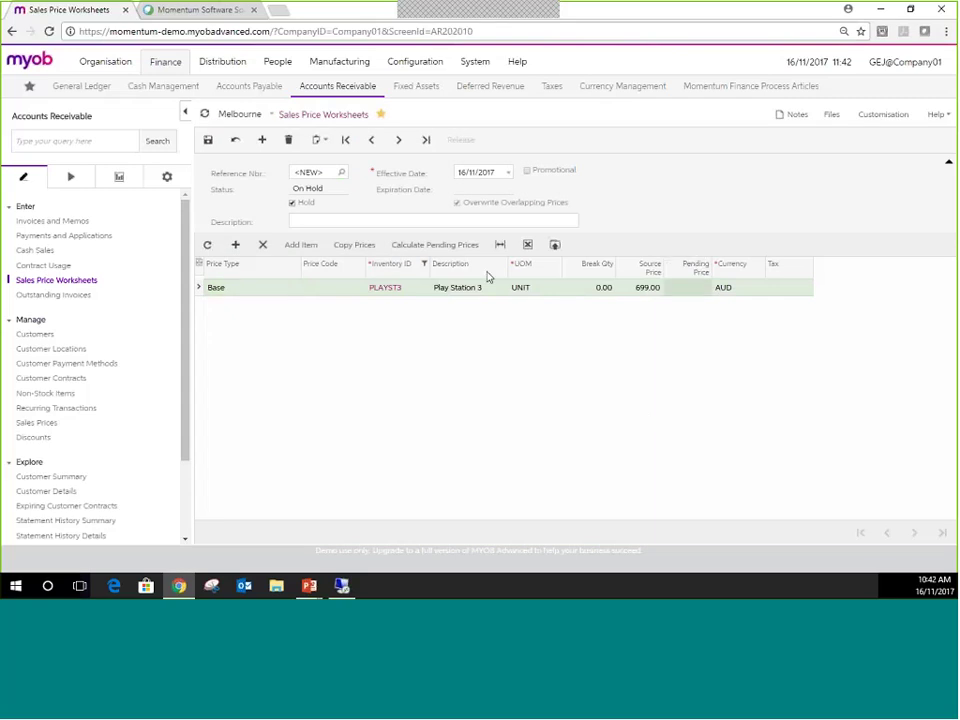
left_click(456, 244)
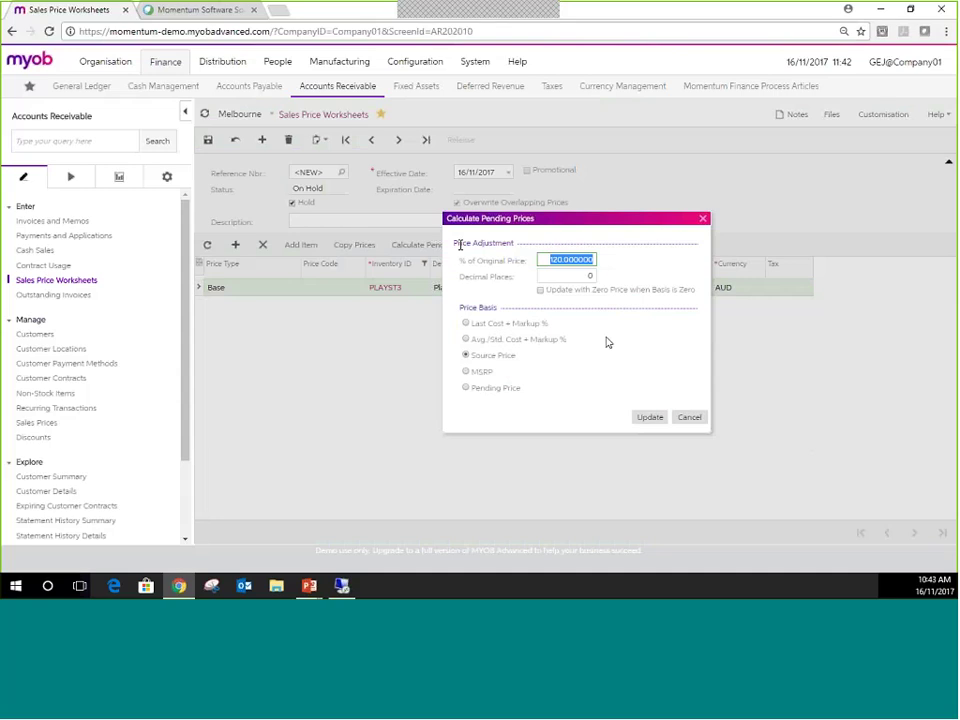
key("Tab")
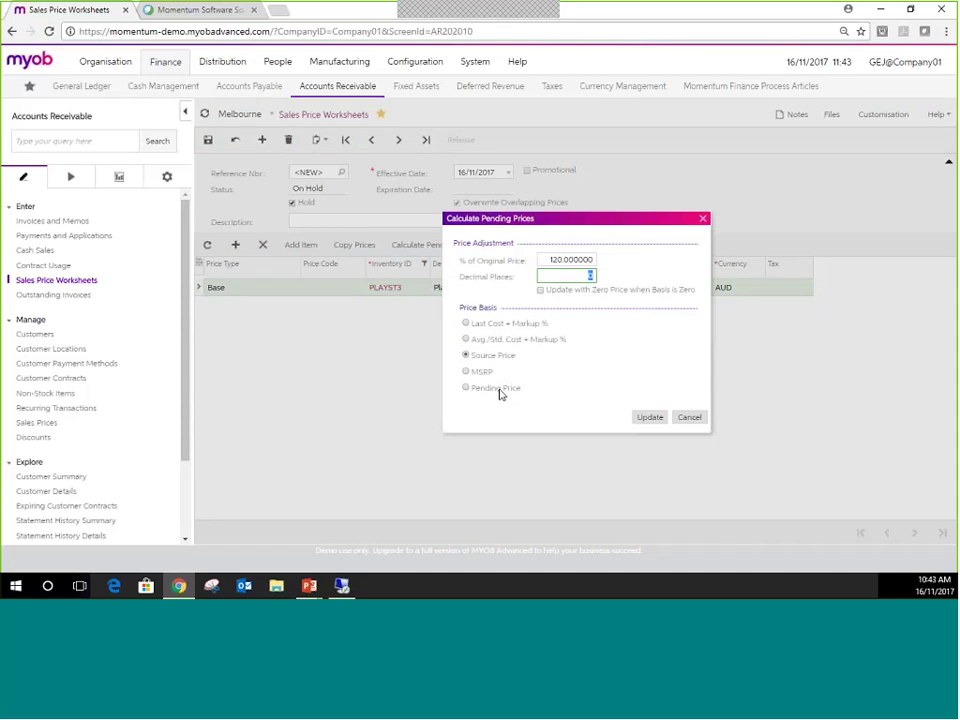
left_click(652, 417)
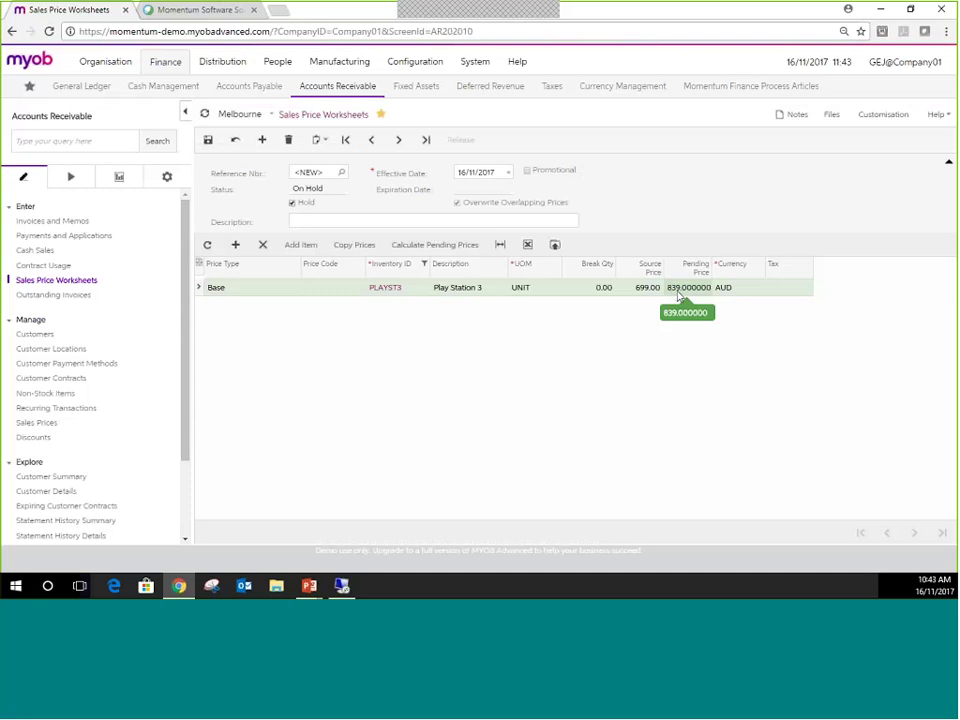
left_click(212, 143)
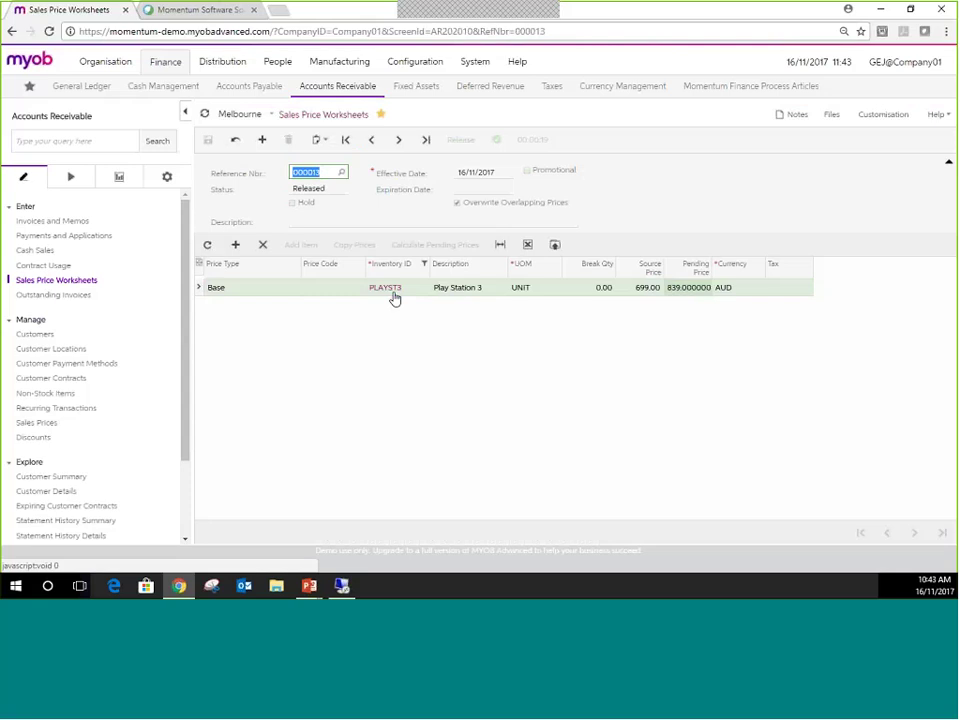
- Open stock item PLAYST3 from the worksheet line, examine its price class and default price, and close it
left_click(390, 289)
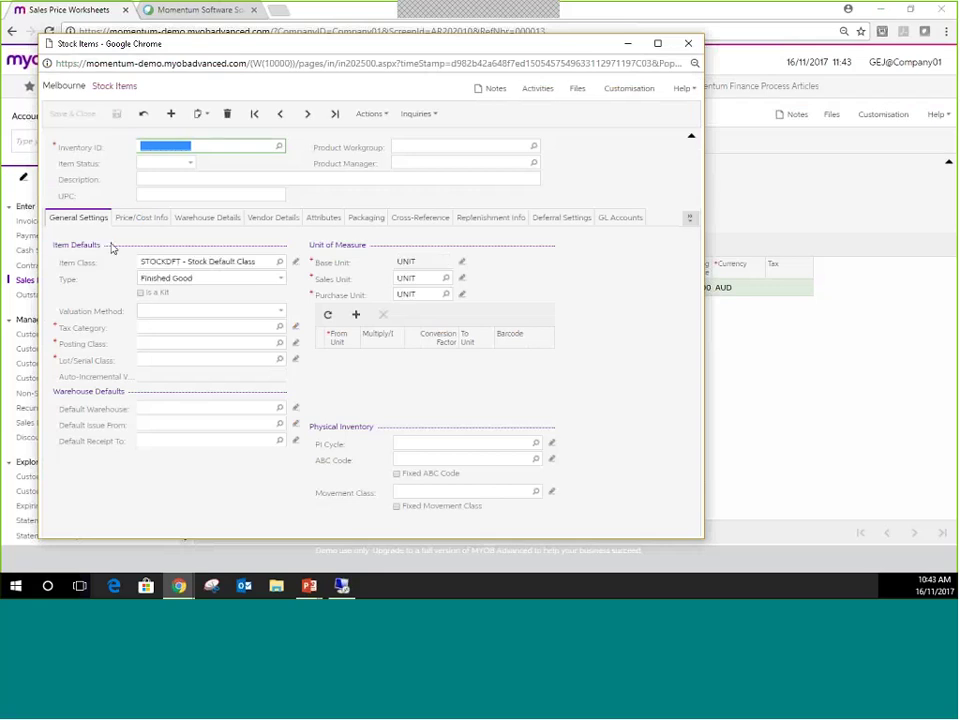
left_click(141, 218)
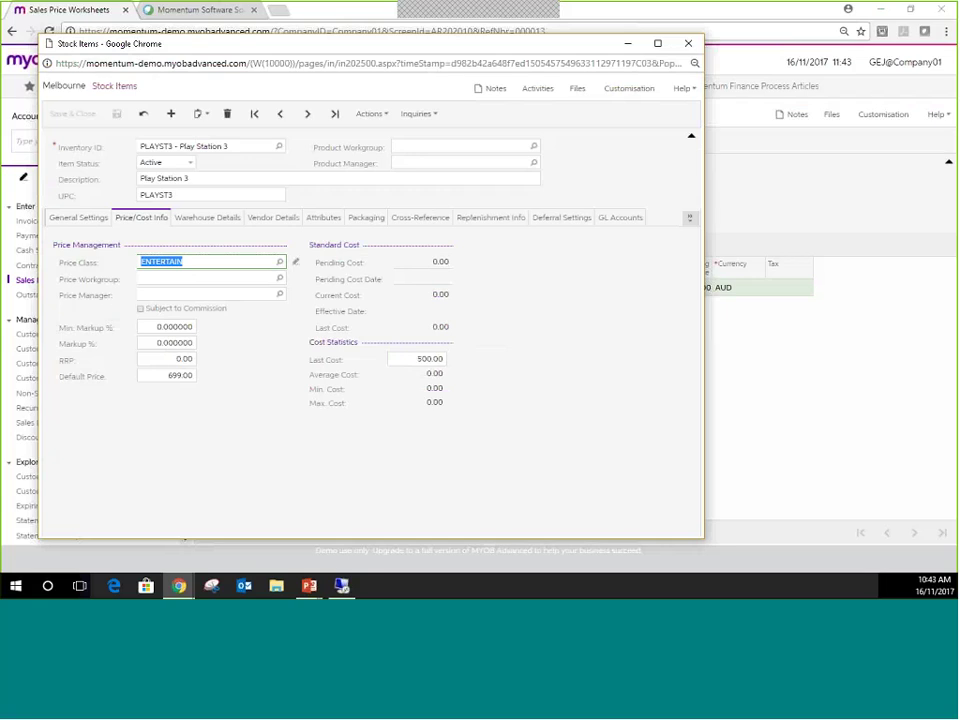
left_click(156, 377)
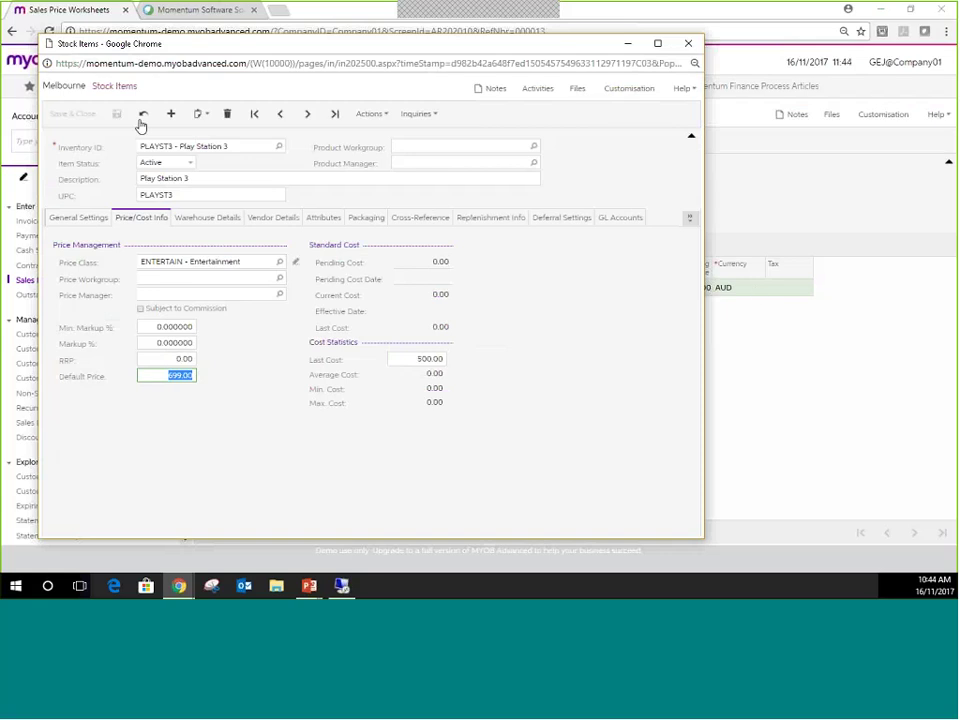
left_click(218, 409)
left_click(156, 376)
left_click(688, 45)
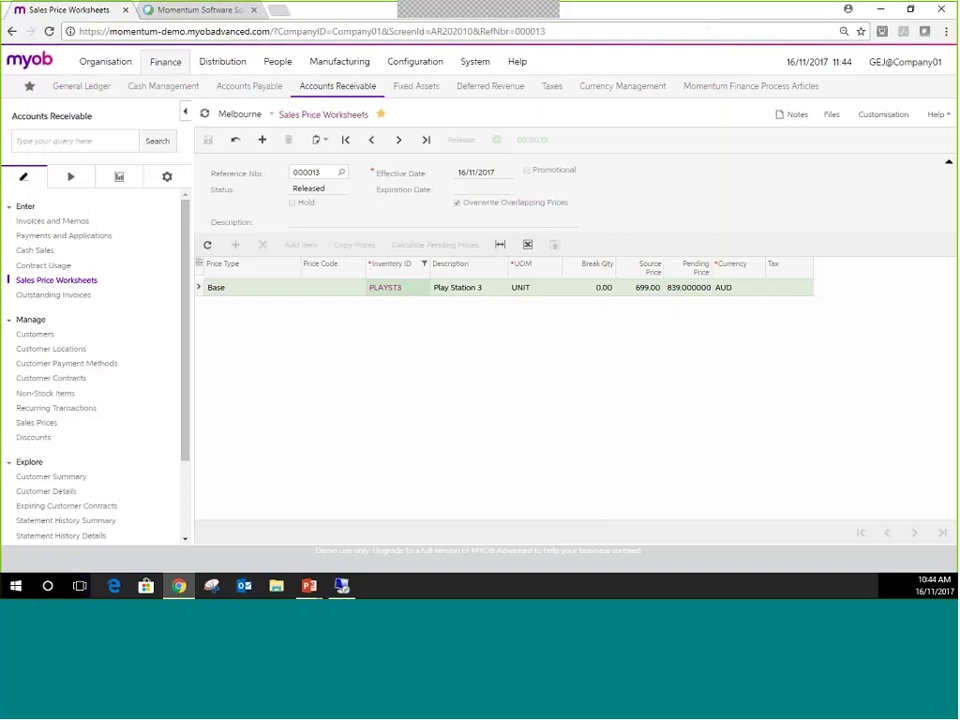
- View all lines of the released price worksheet, and filter the sales prices to item PLAYST3 to examine its base and customer price class prices
left_click(44, 118)
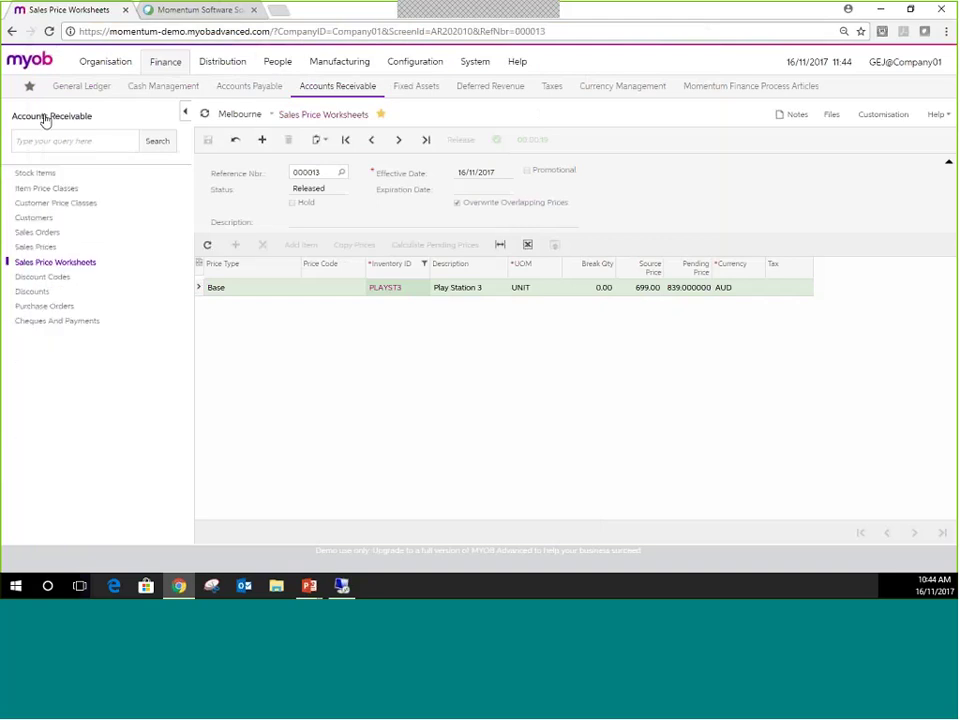
left_click(66, 263)
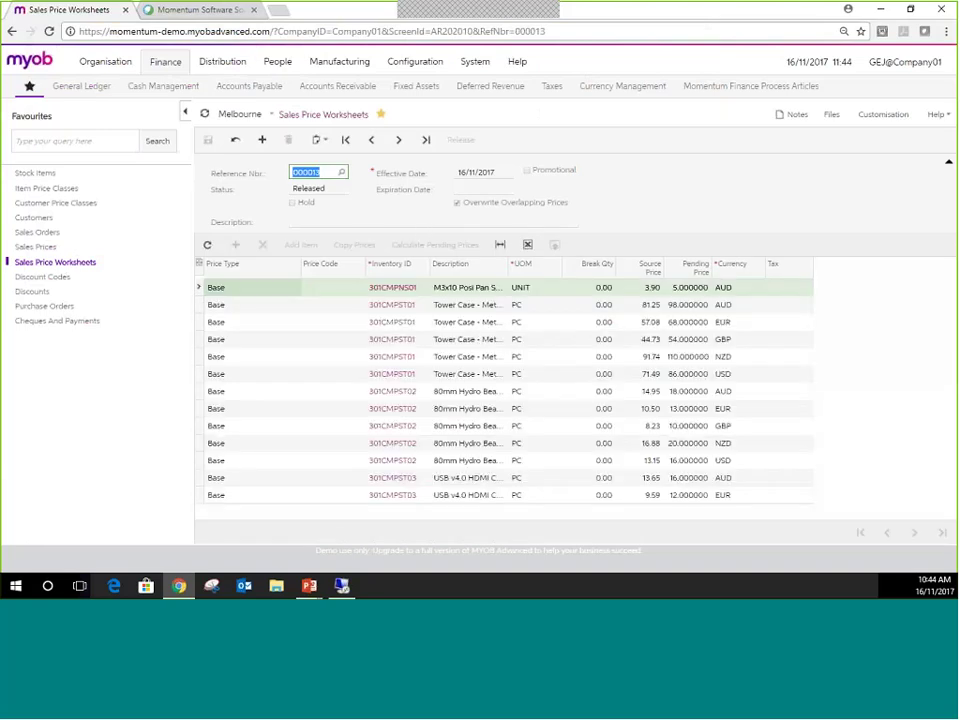
left_click(48, 248)
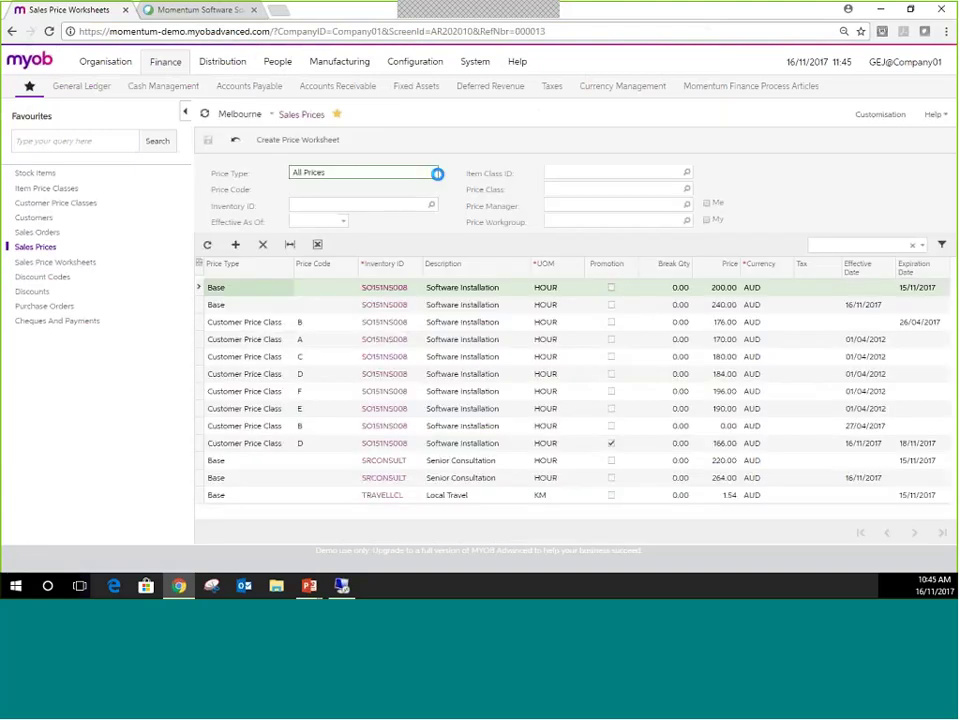
left_click(428, 204)
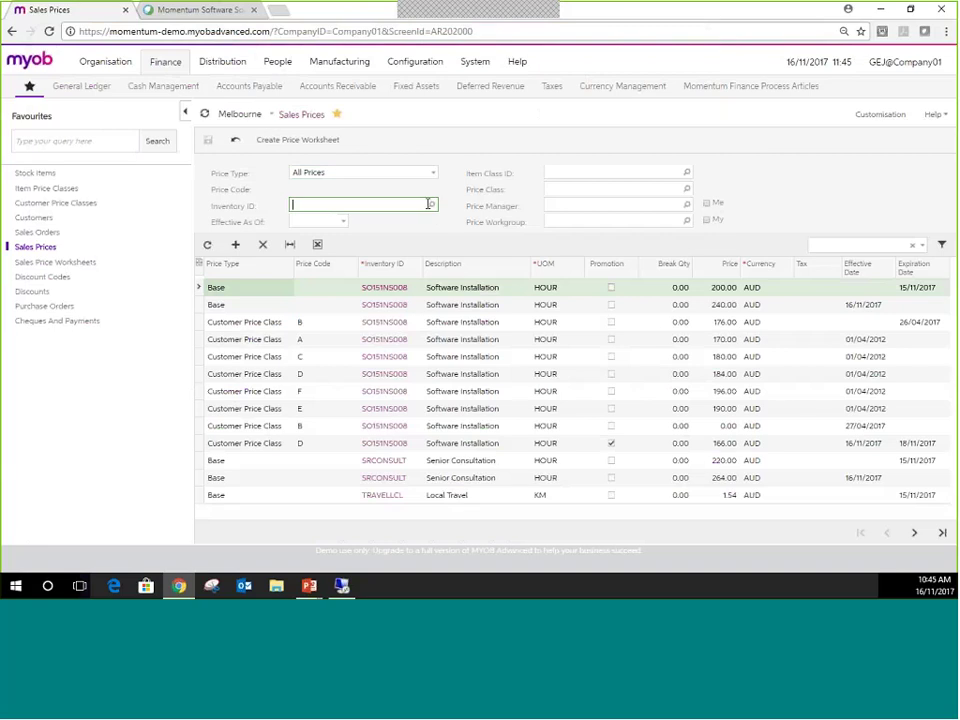
left_click(431, 204)
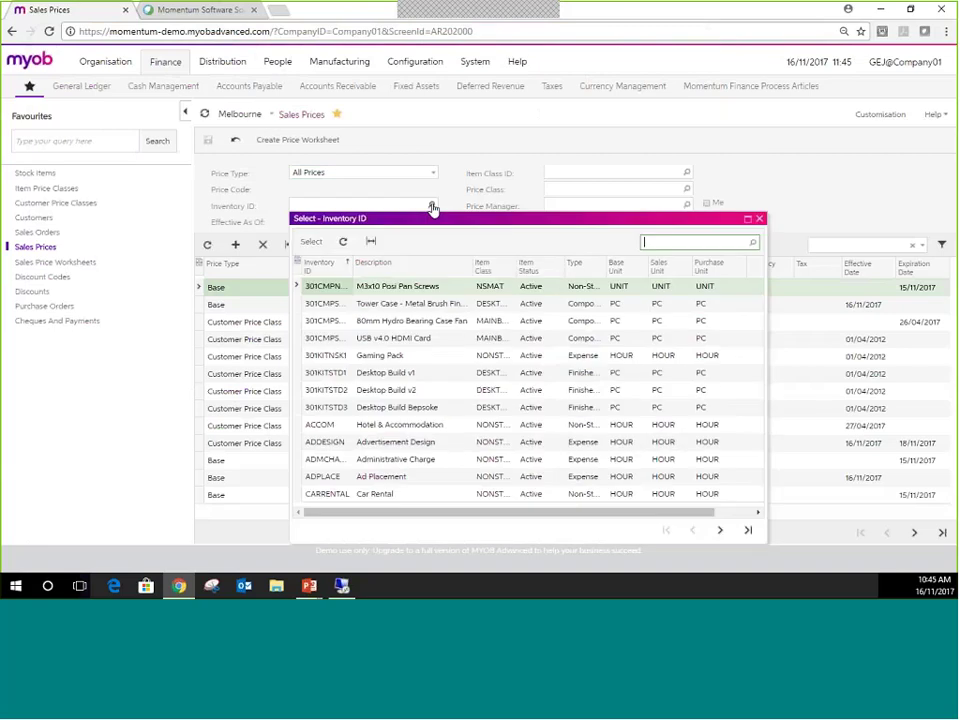
type("play")
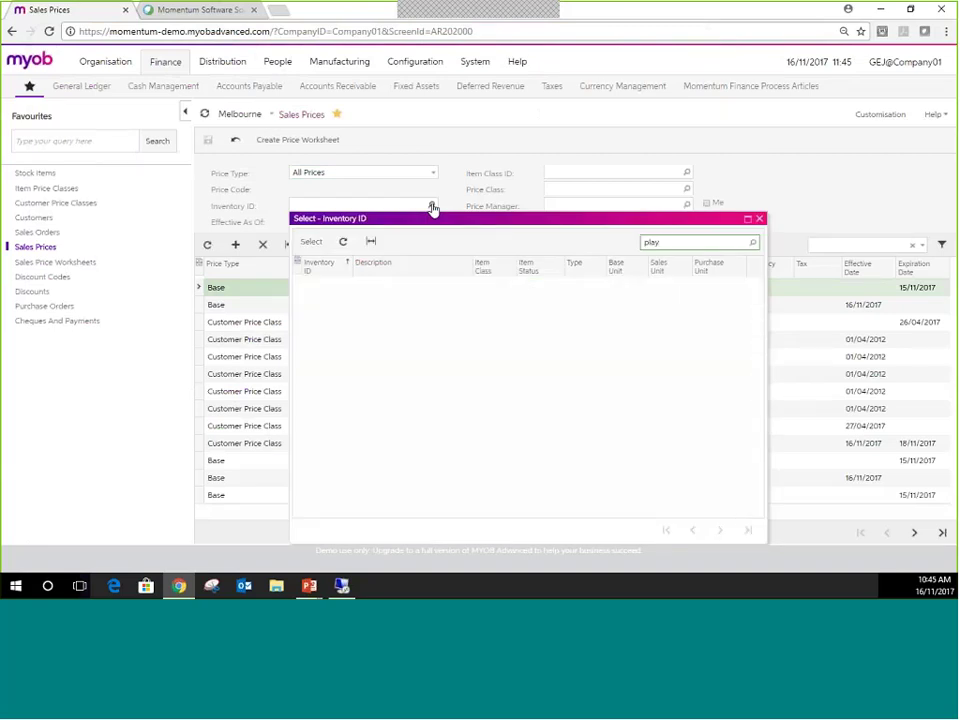
double_click(428, 291)
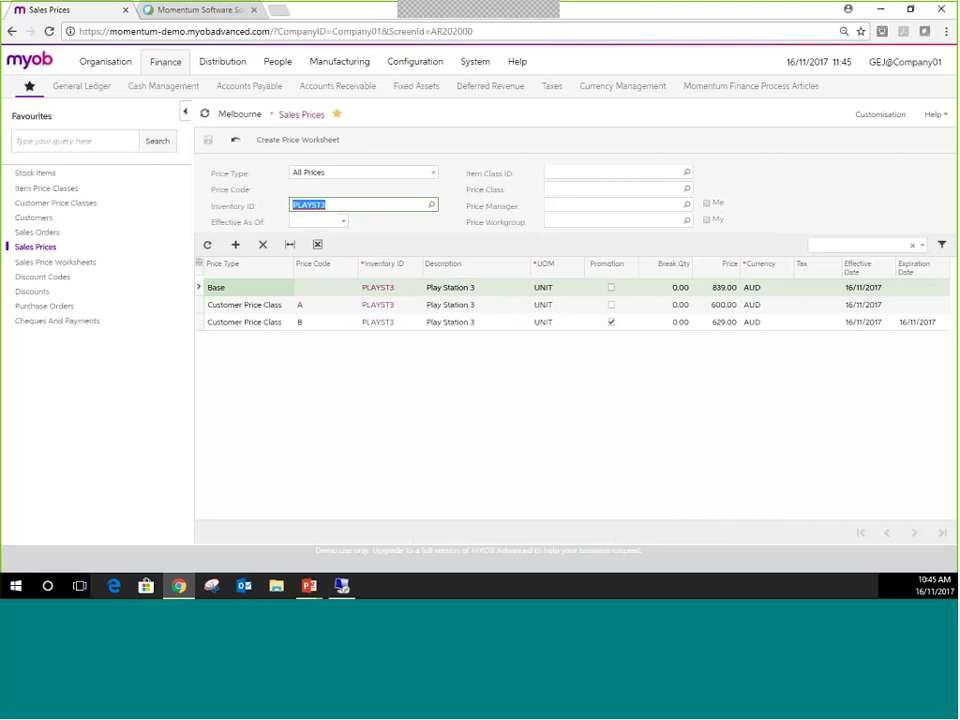
left_click(725, 291)
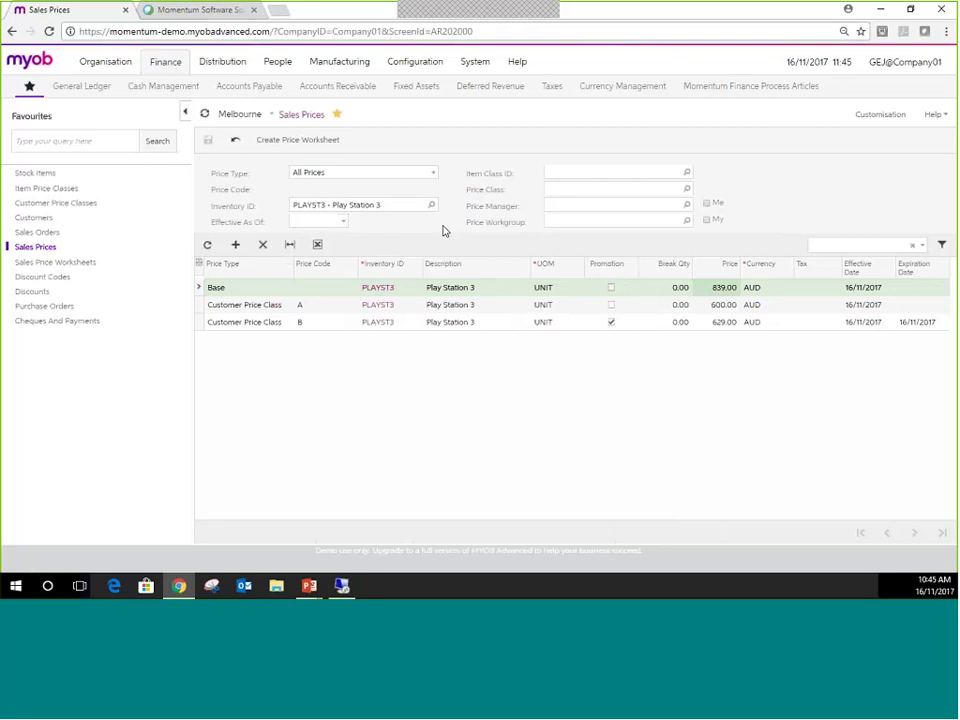
left_click(240, 306)
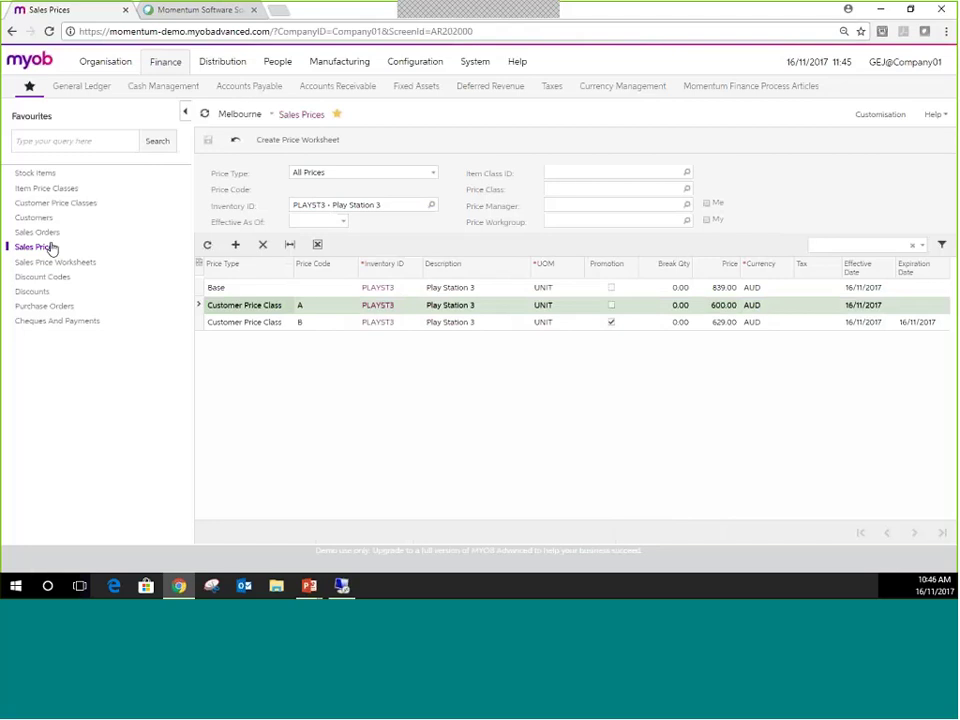
- Open the stock items screen and examine the price management fields, including the price class
left_click(24, 178)
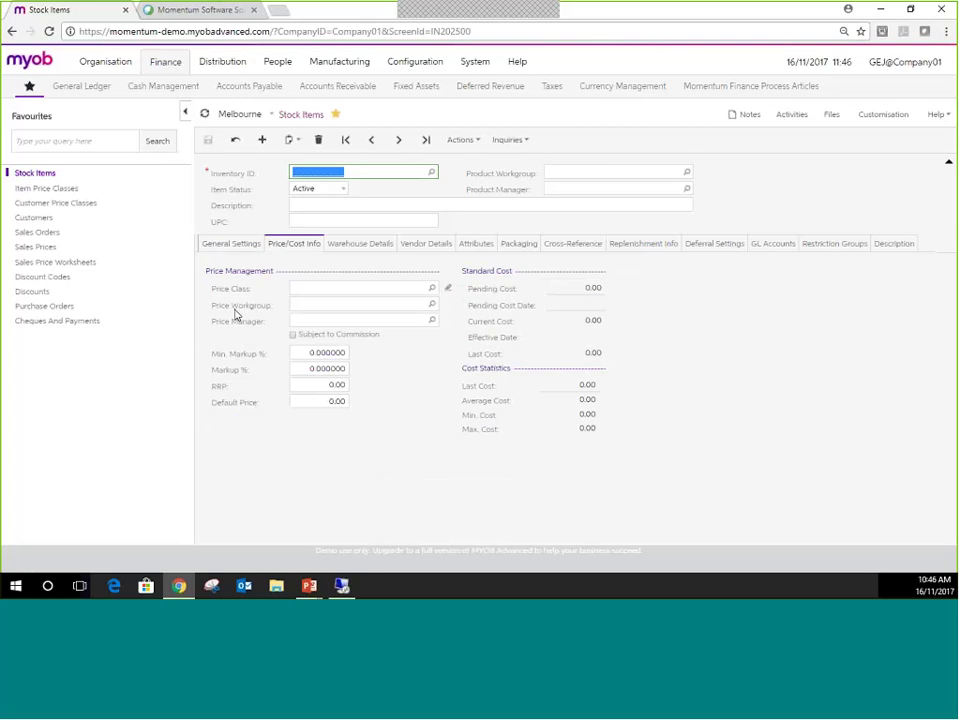
left_click(300, 288)
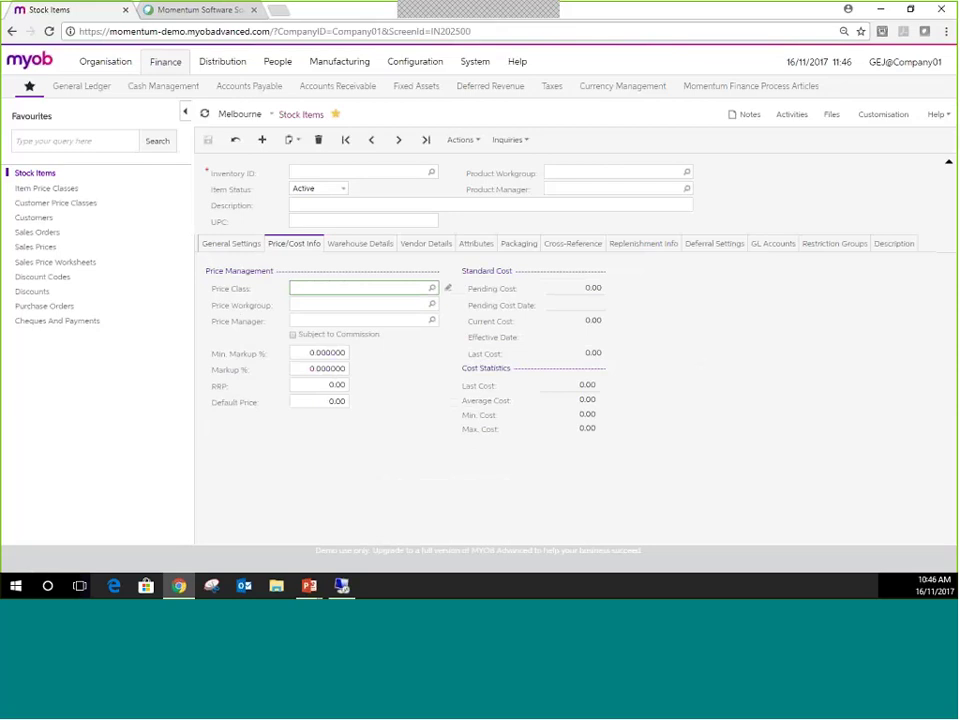
left_click(73, 234)
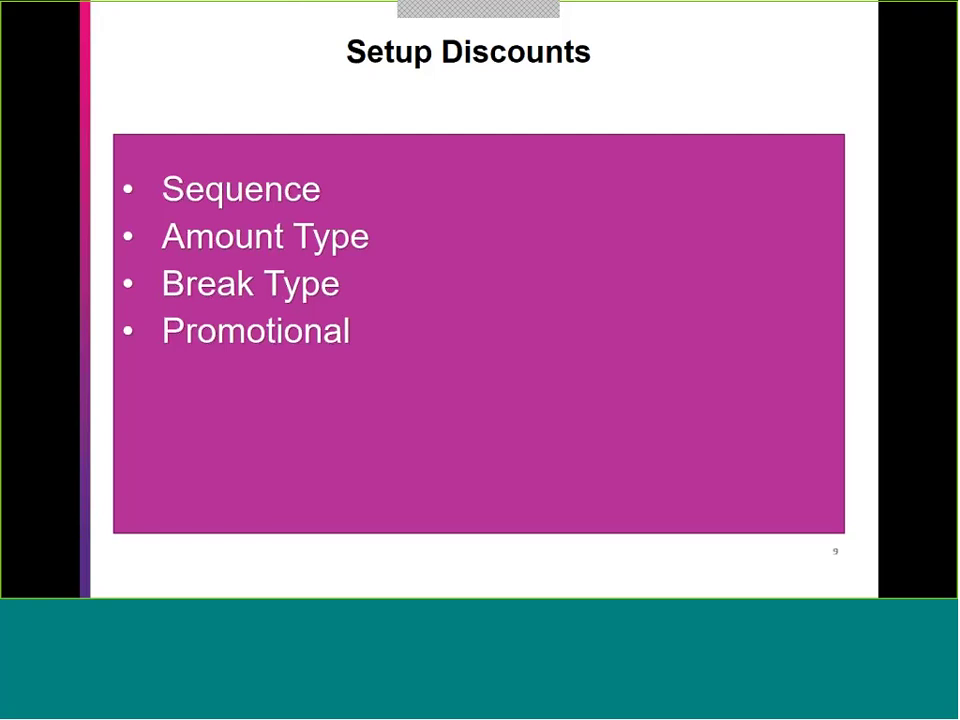
key("Right")
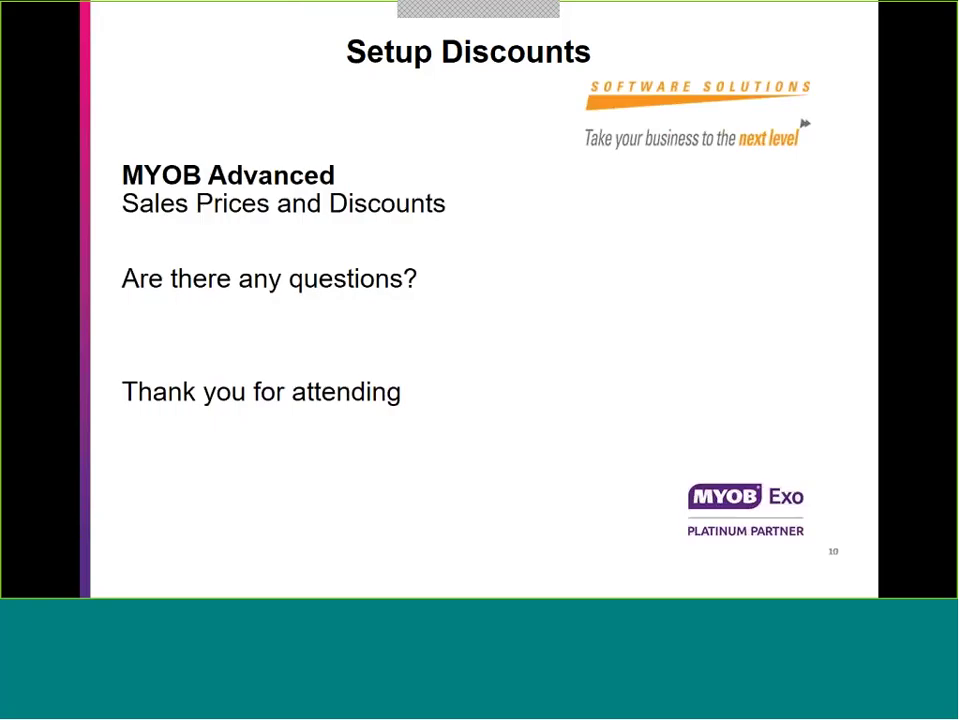